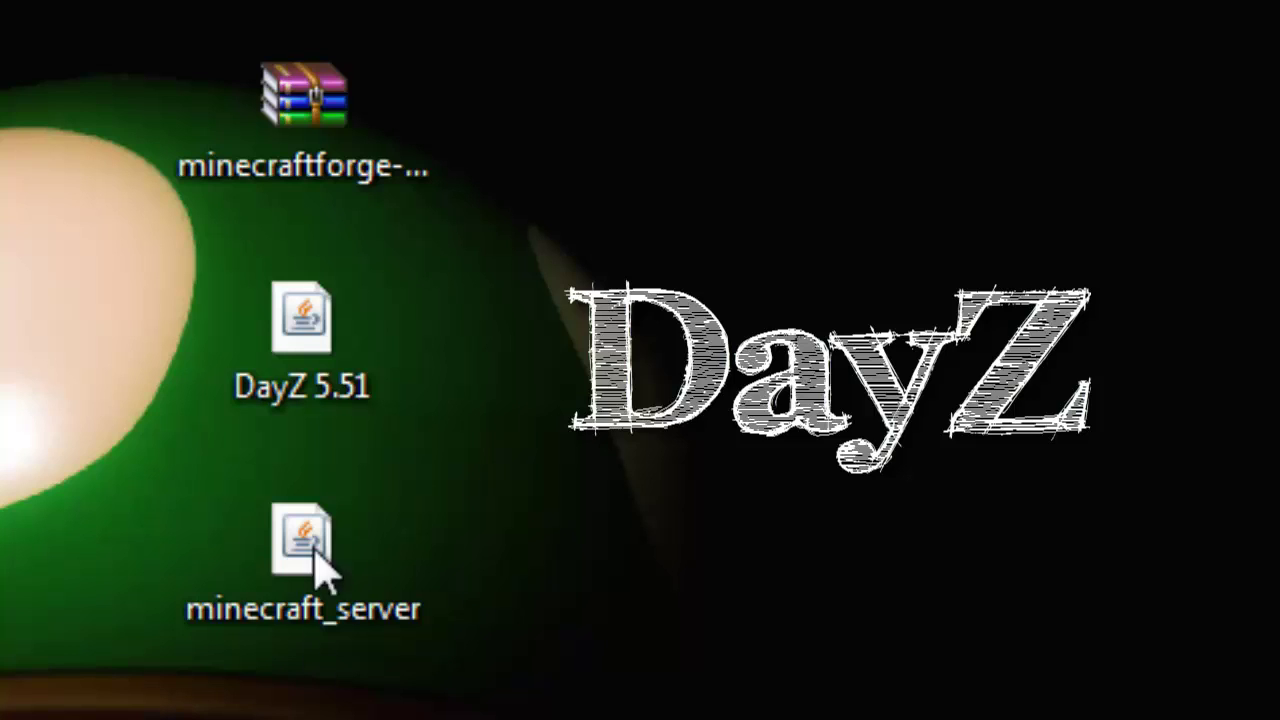
{"action": "left_click", "coordinate": [380, 140]}
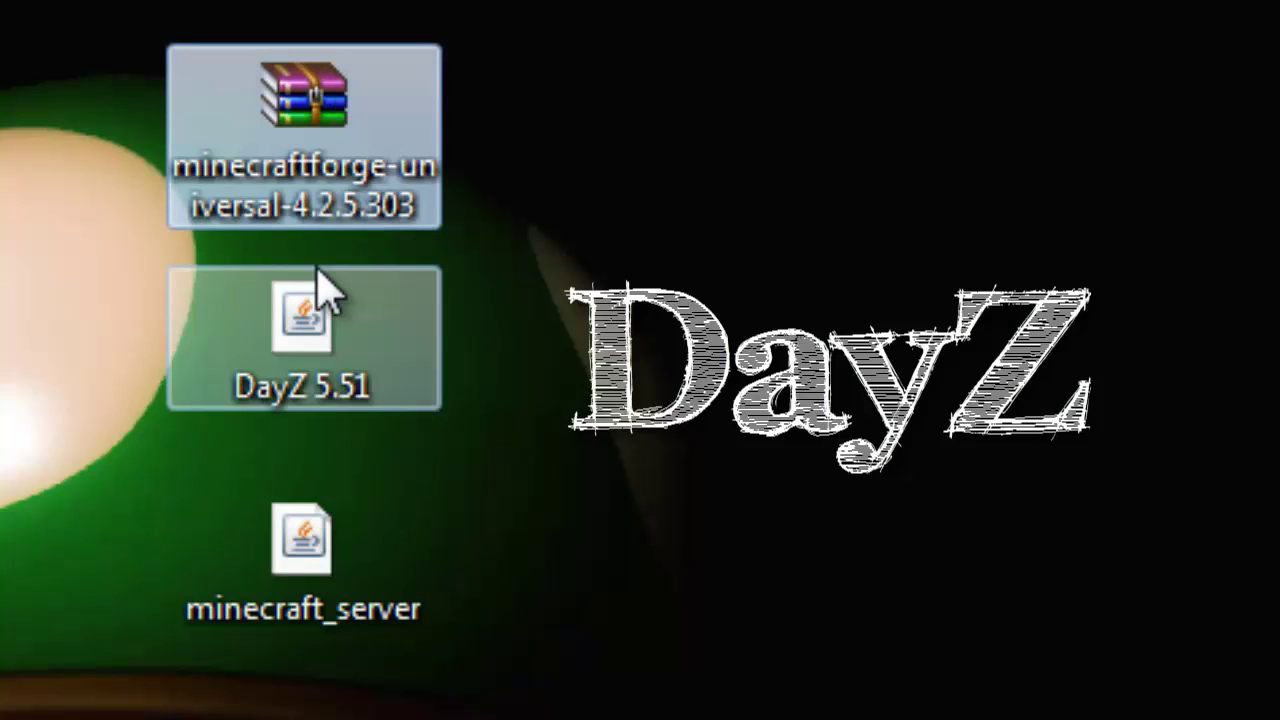
{"action": "left_click", "coordinate": [302, 338]}
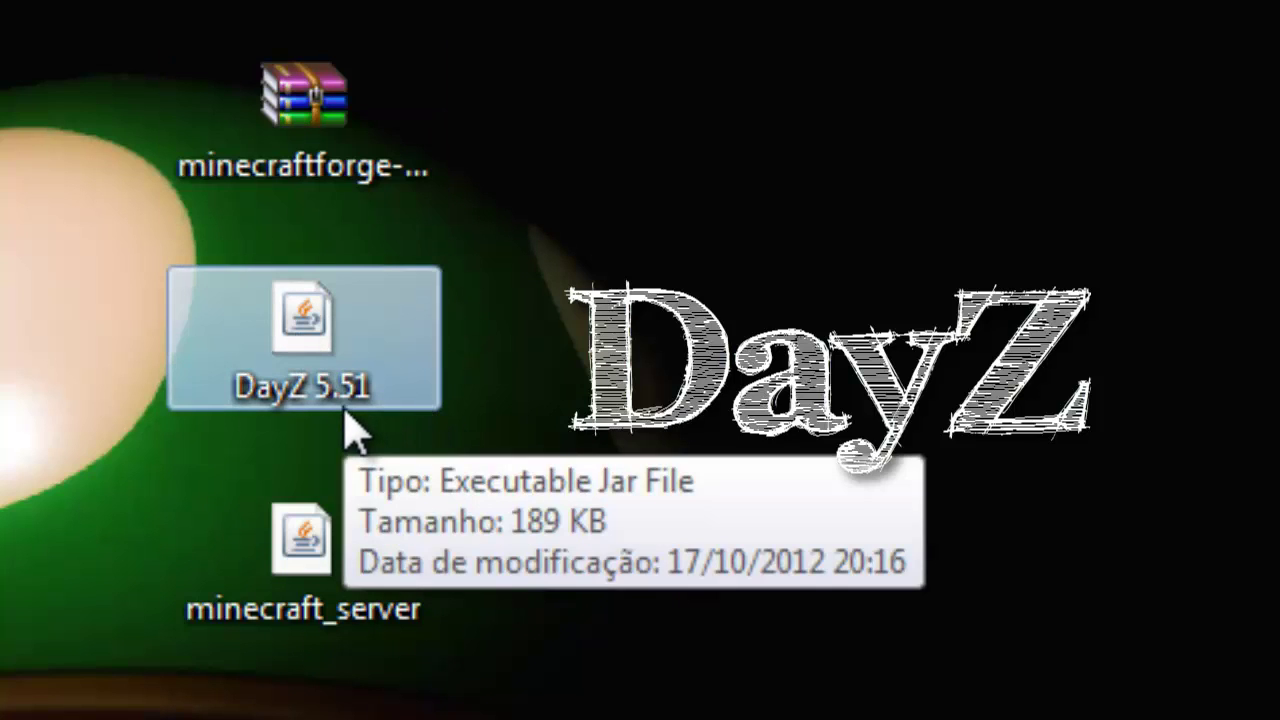
{"action": "left_click", "coordinate": [360, 552]}
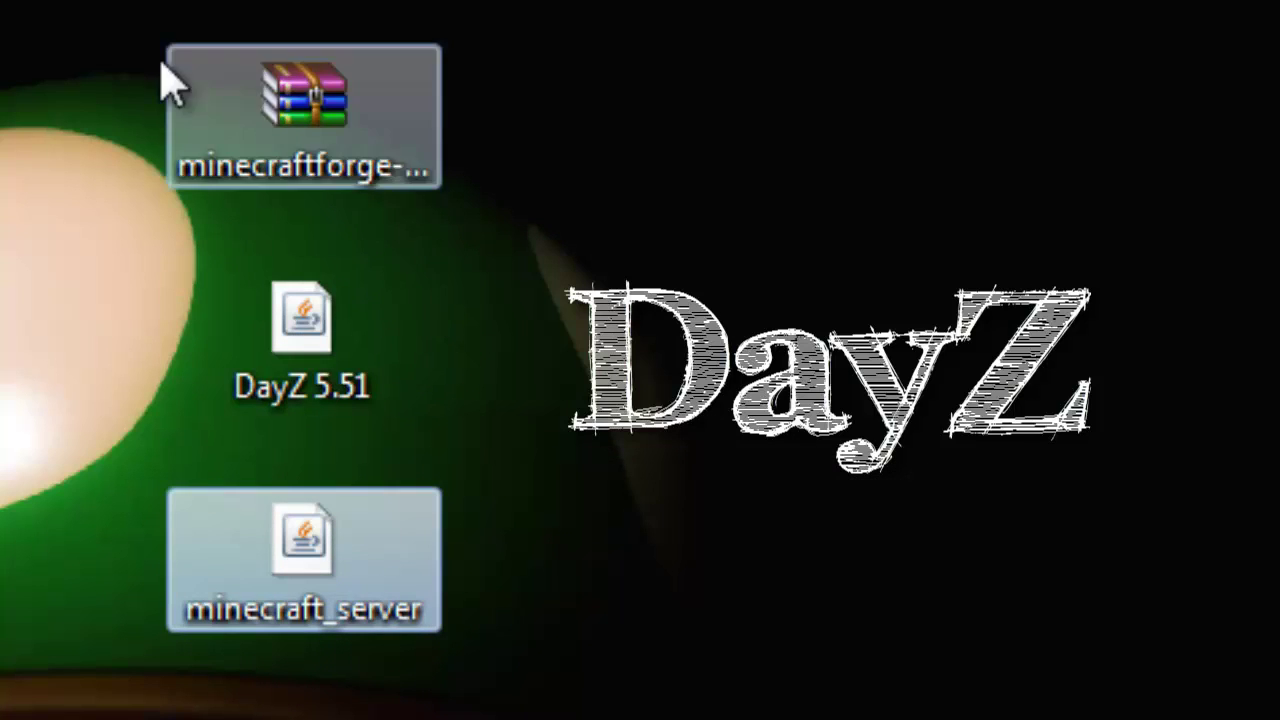
{"action": "left_click", "coordinate": [486, 351]}
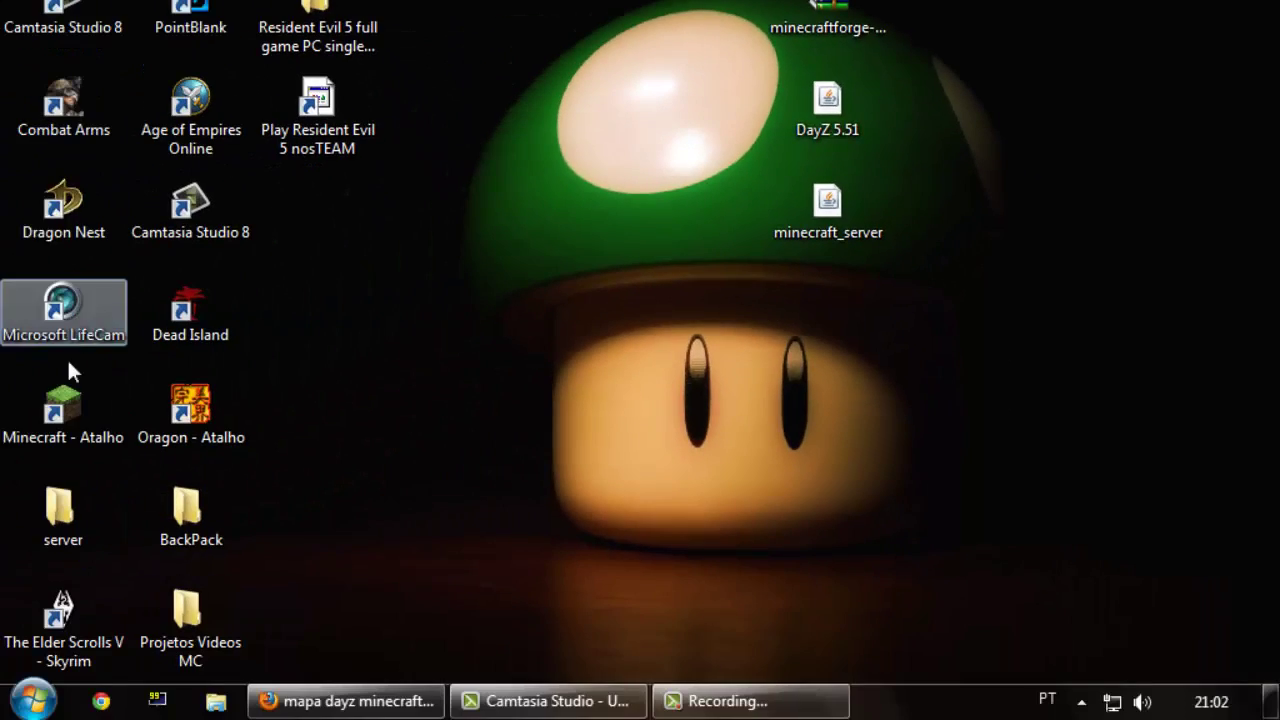
- Open the folder containing the Minecraft shortcut's target and go into its bin folder
{"action": "right_click", "coordinate": [62, 410]}
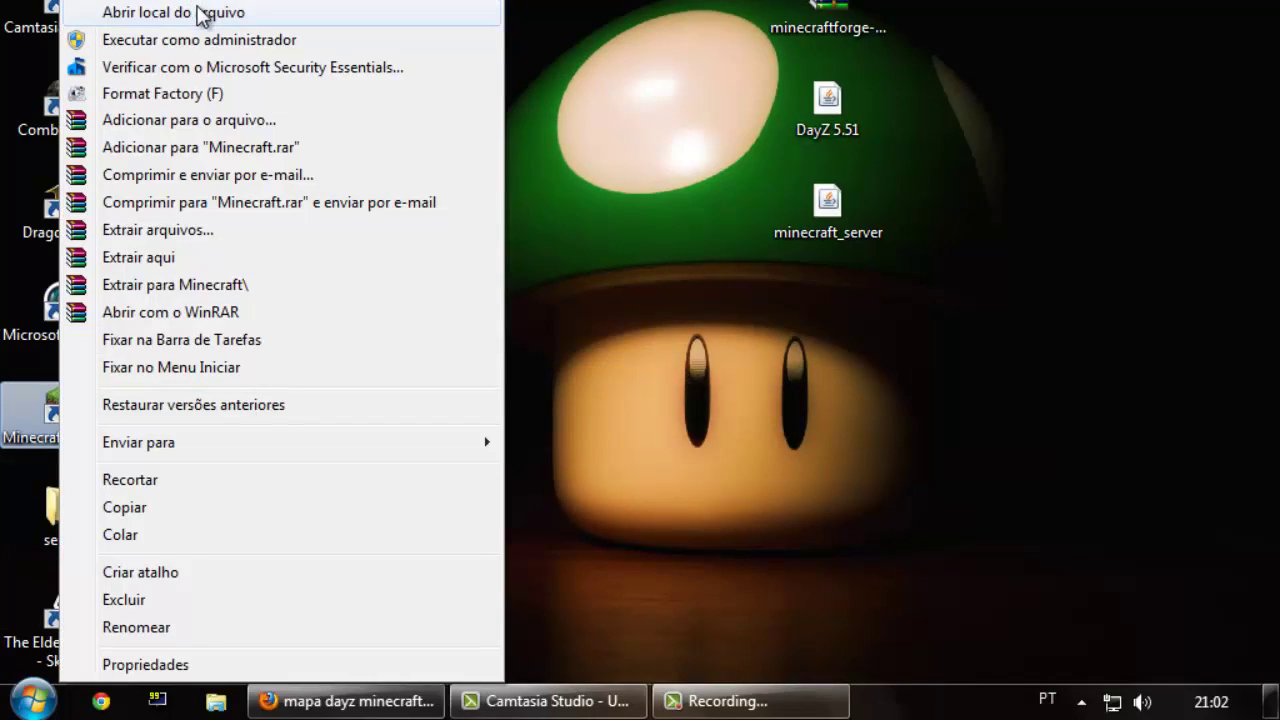
{"action": "left_click", "coordinate": [318, 12]}
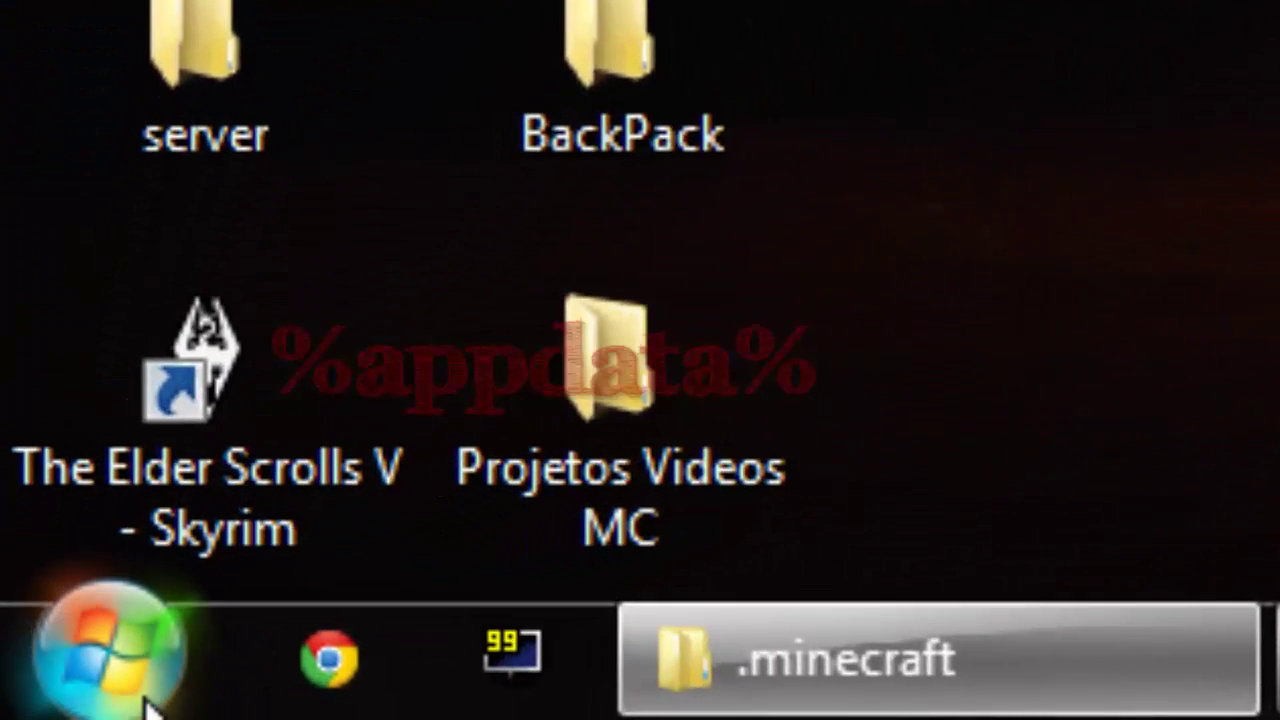
{"action": "left_click", "coordinate": [48, 690]}
{"action": "left_click", "coordinate": [203, 486]}
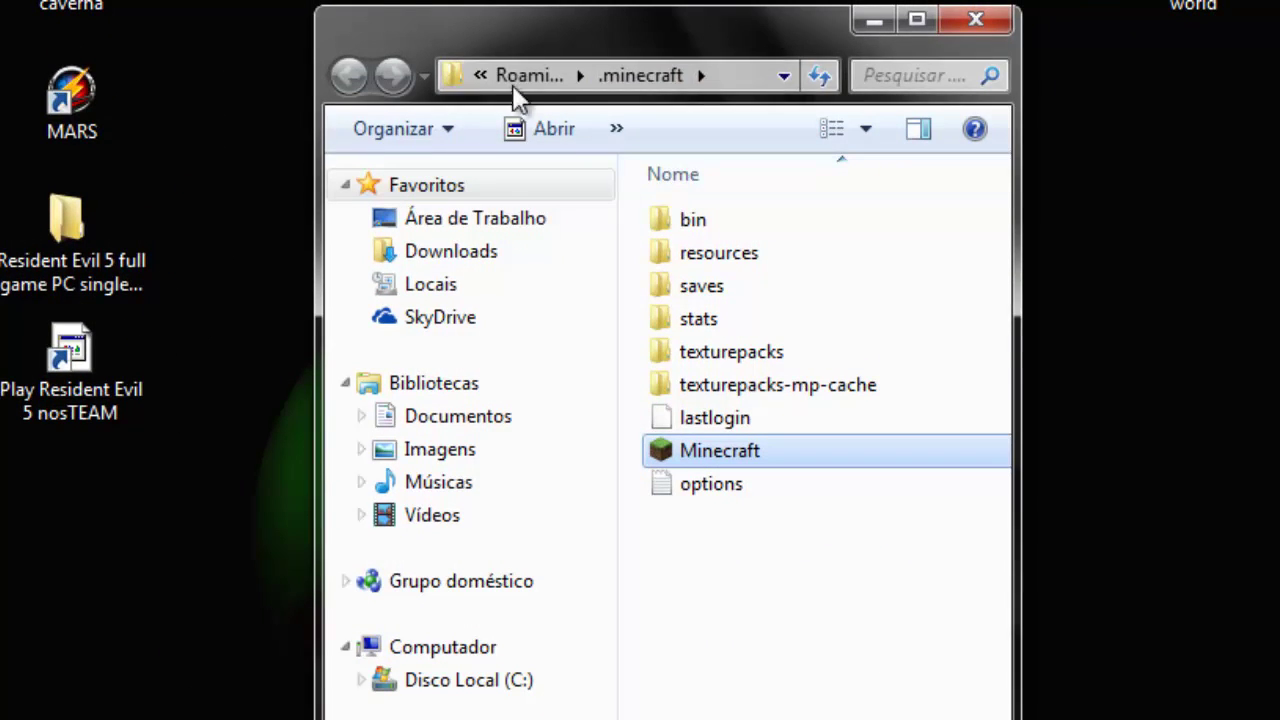
{"action": "left_click_drag", "start_coordinate": [494, 33], "coordinate": [224, 28]}
{"action": "double_click", "coordinate": [443, 267]}
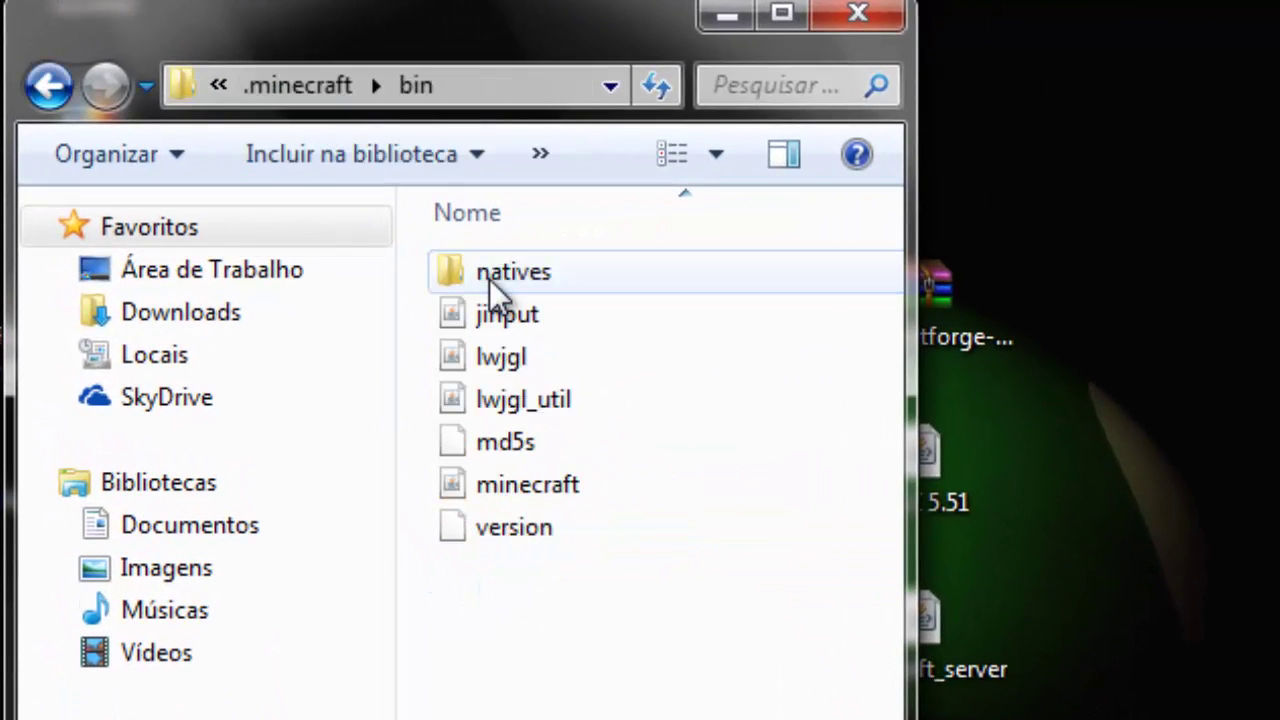
- Open the minecraft jar from the bin folder in WinRAR and delete its META-INF folder
{"action": "right_click", "coordinate": [523, 499]}
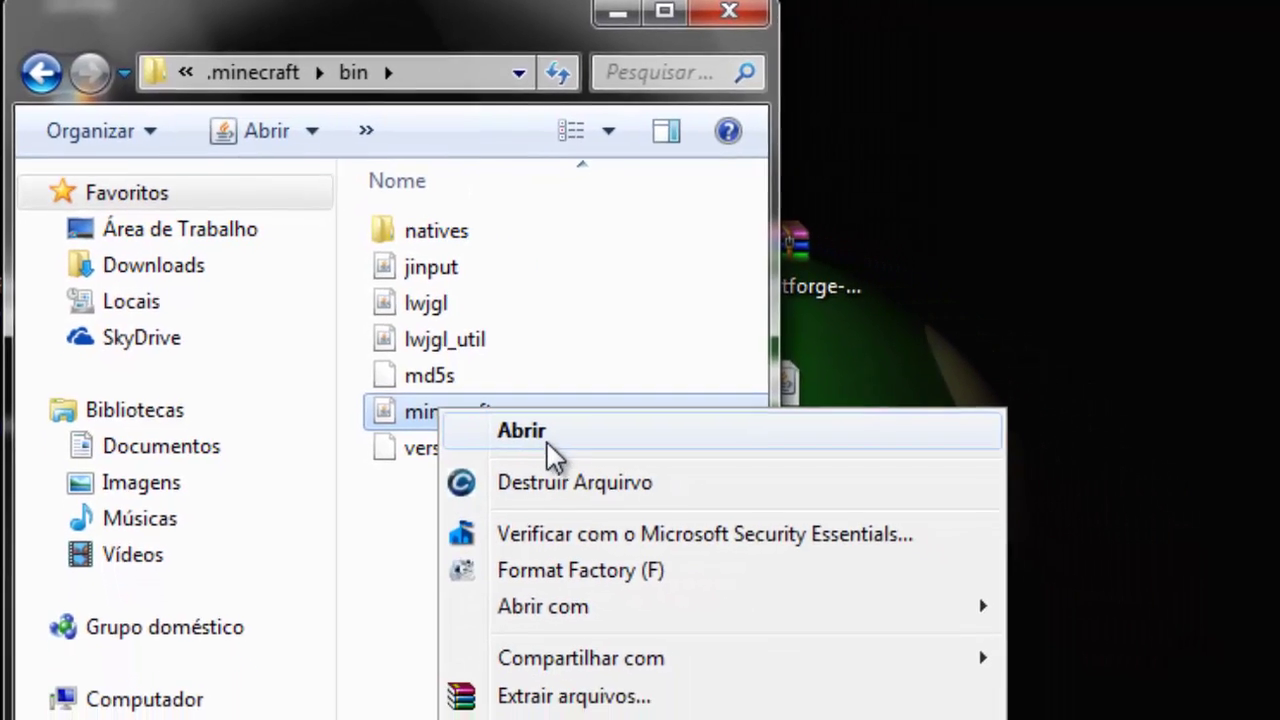
{"action": "mouse_move", "coordinate": [594, 552]}
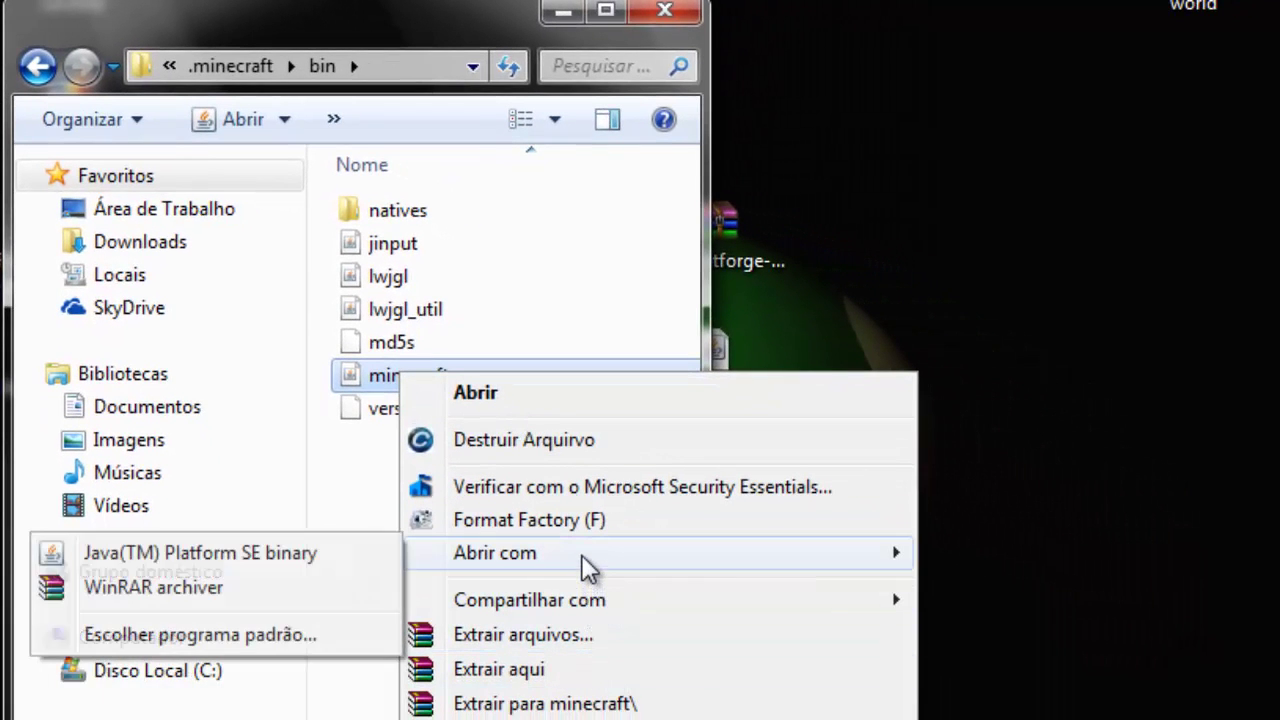
{"action": "left_click", "coordinate": [230, 587]}
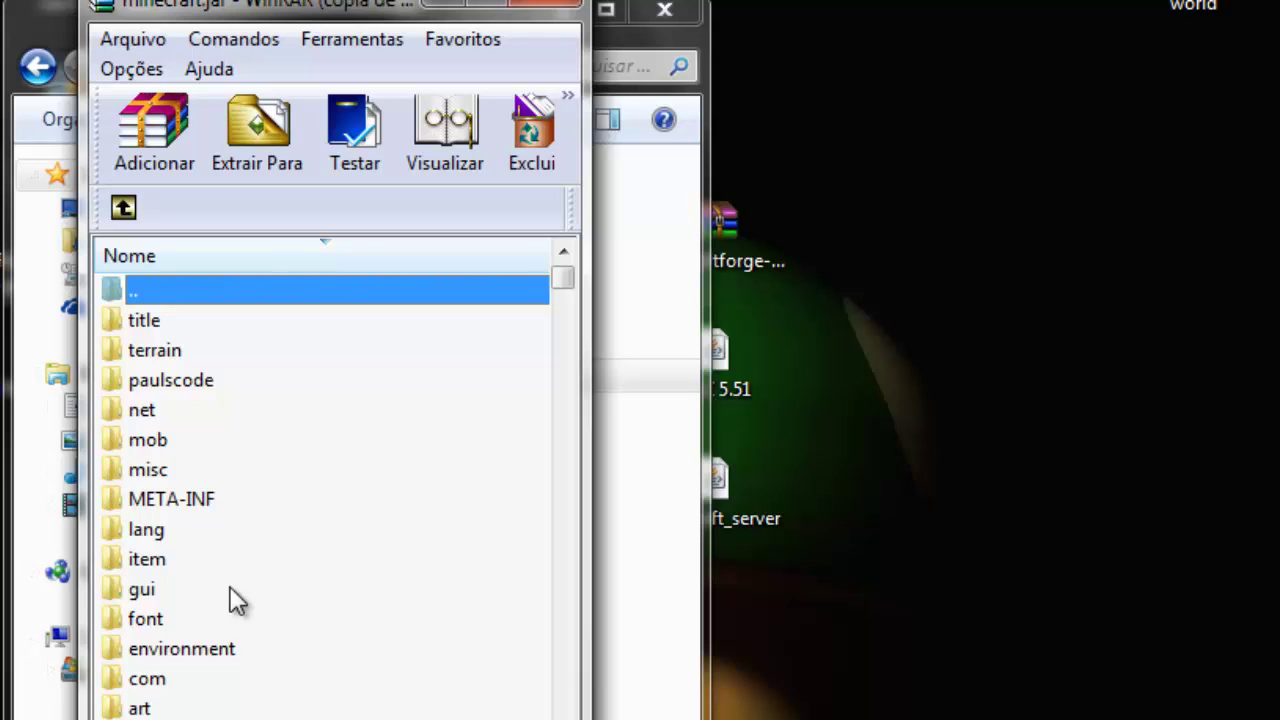
{"action": "left_click", "coordinate": [177, 498]}
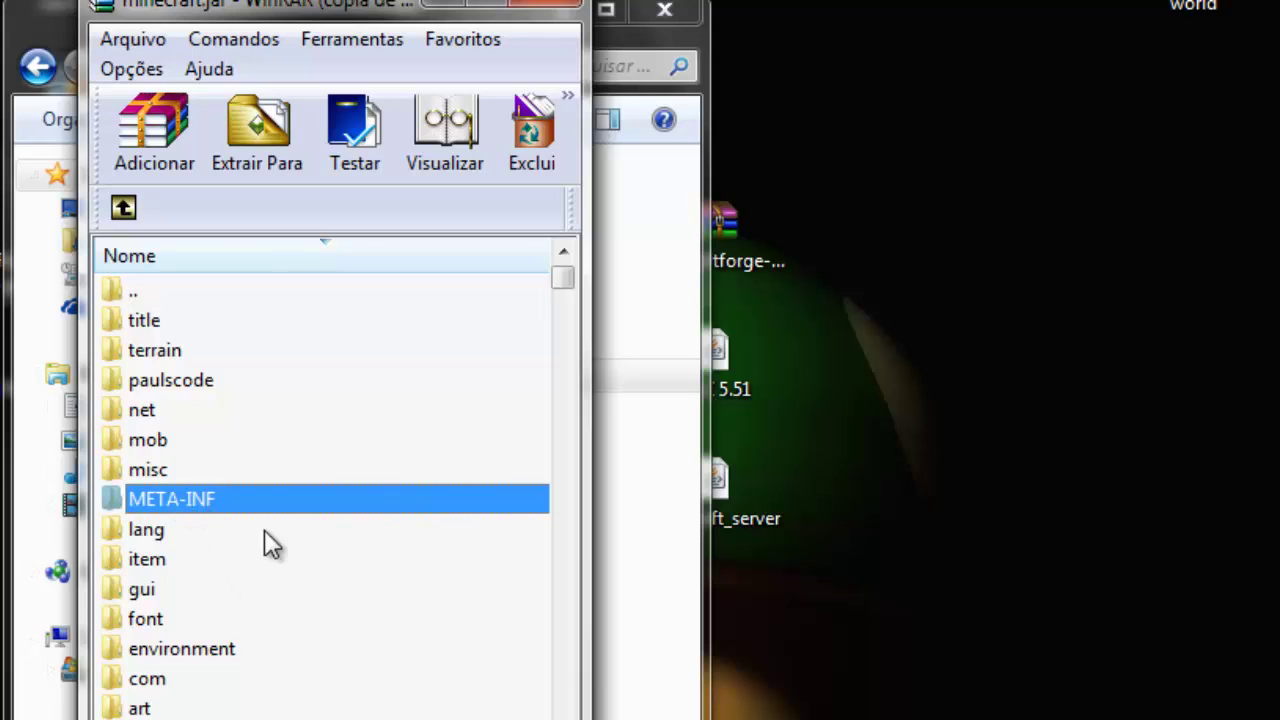
{"action": "key", "text": "Delete"}
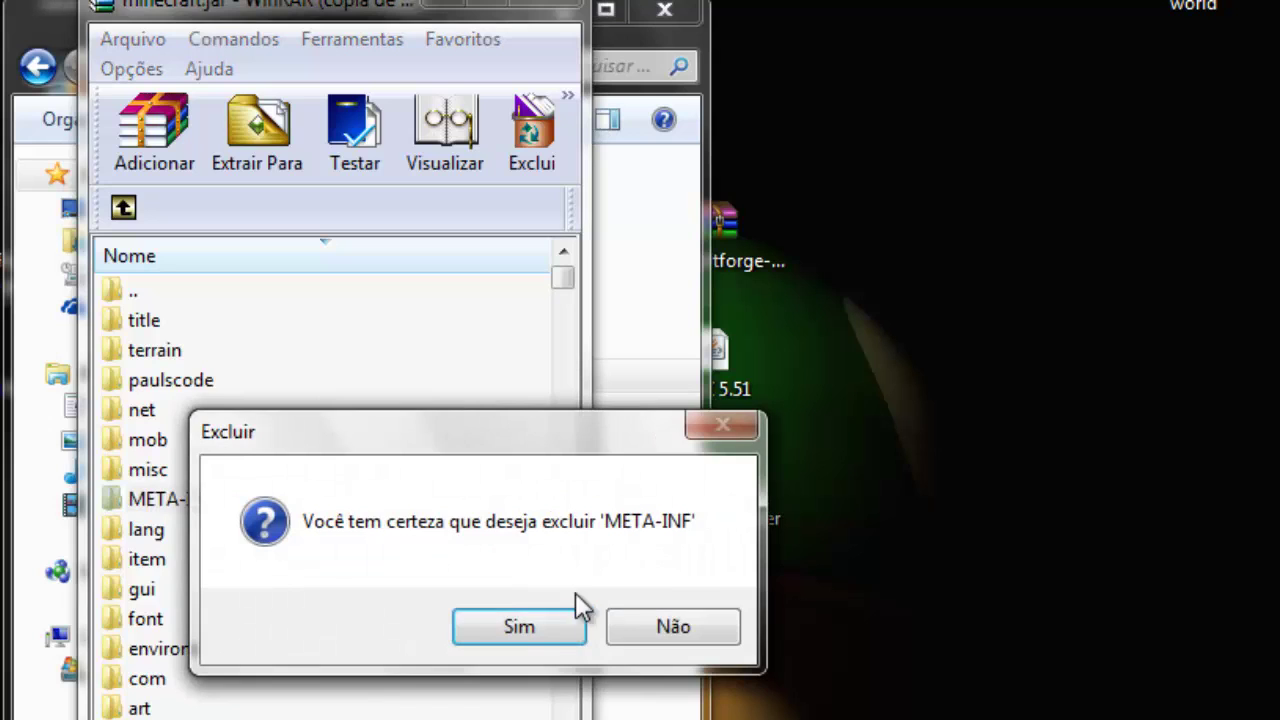
{"action": "left_click", "coordinate": [542, 636]}
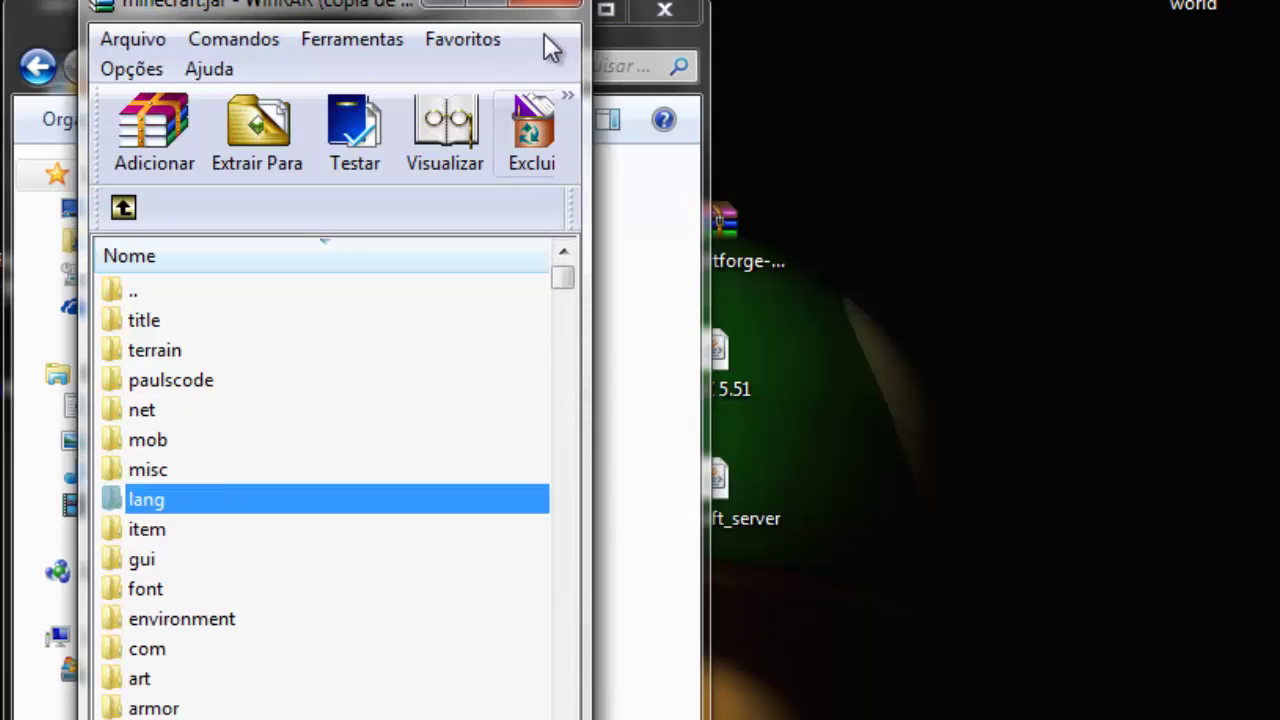
- Open the minecraftforge-universal-4.2.5.303 archive from the desktop and place it side by side with the minecraft.jar archive
{"action": "left_click_drag", "start_coordinate": [338, 8], "coordinate": [252, 16]}
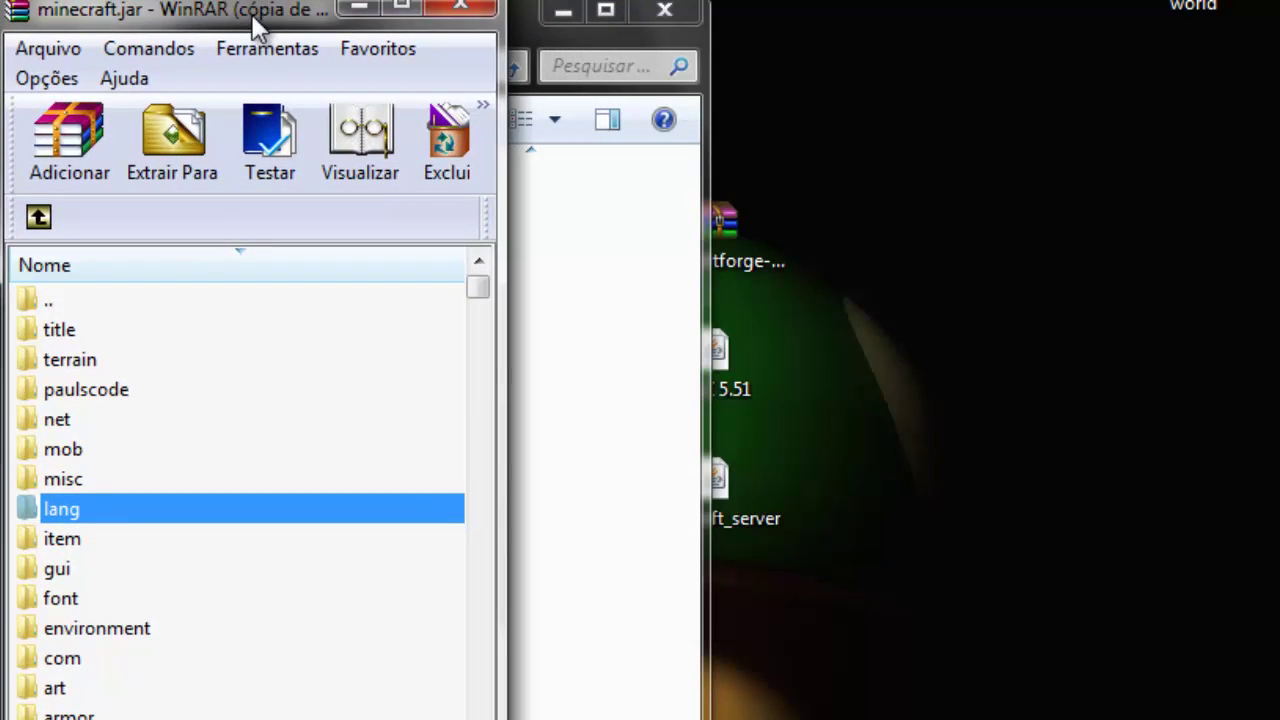
{"action": "left_click", "coordinate": [563, 10]}
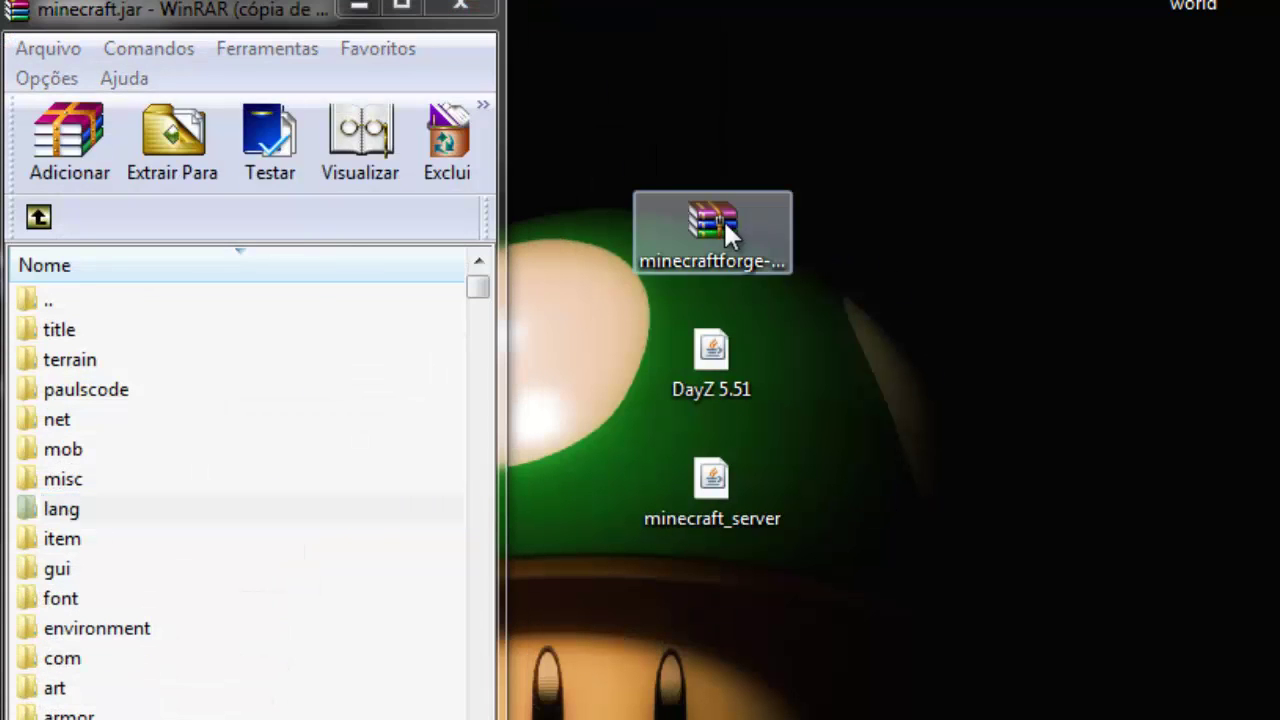
{"action": "left_click", "coordinate": [723, 220]}
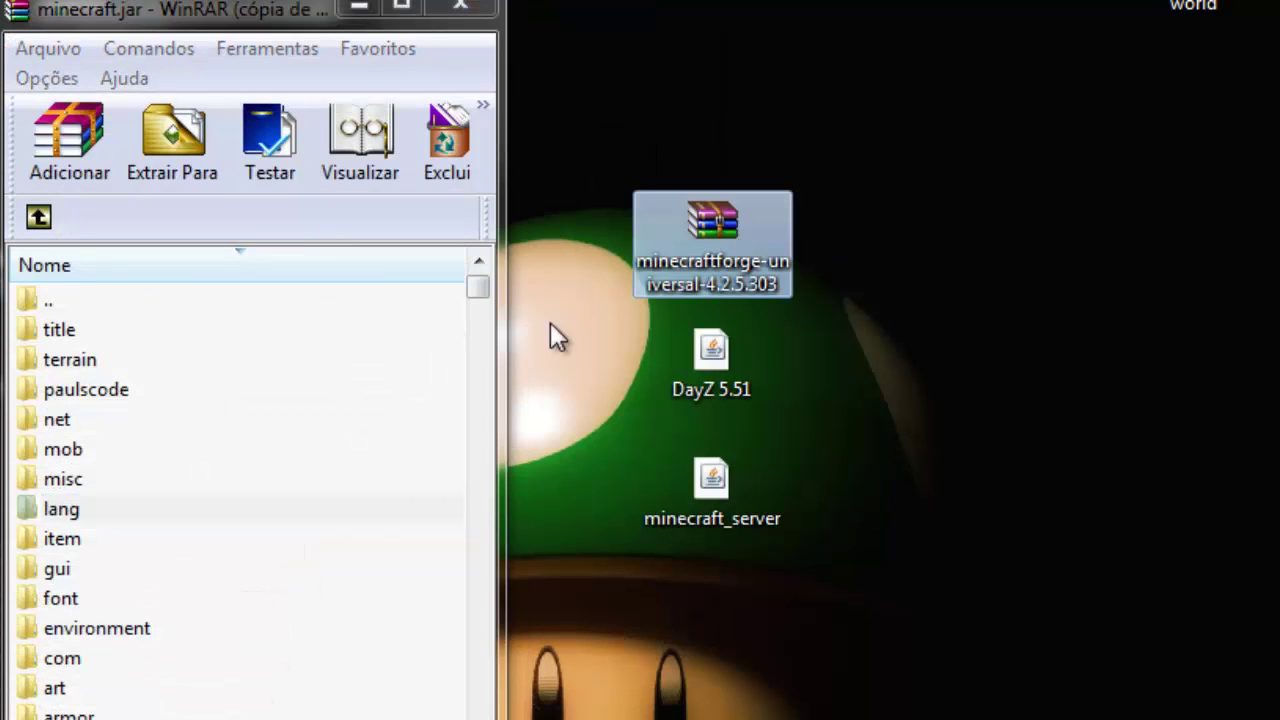
{"action": "double_click", "coordinate": [722, 216]}
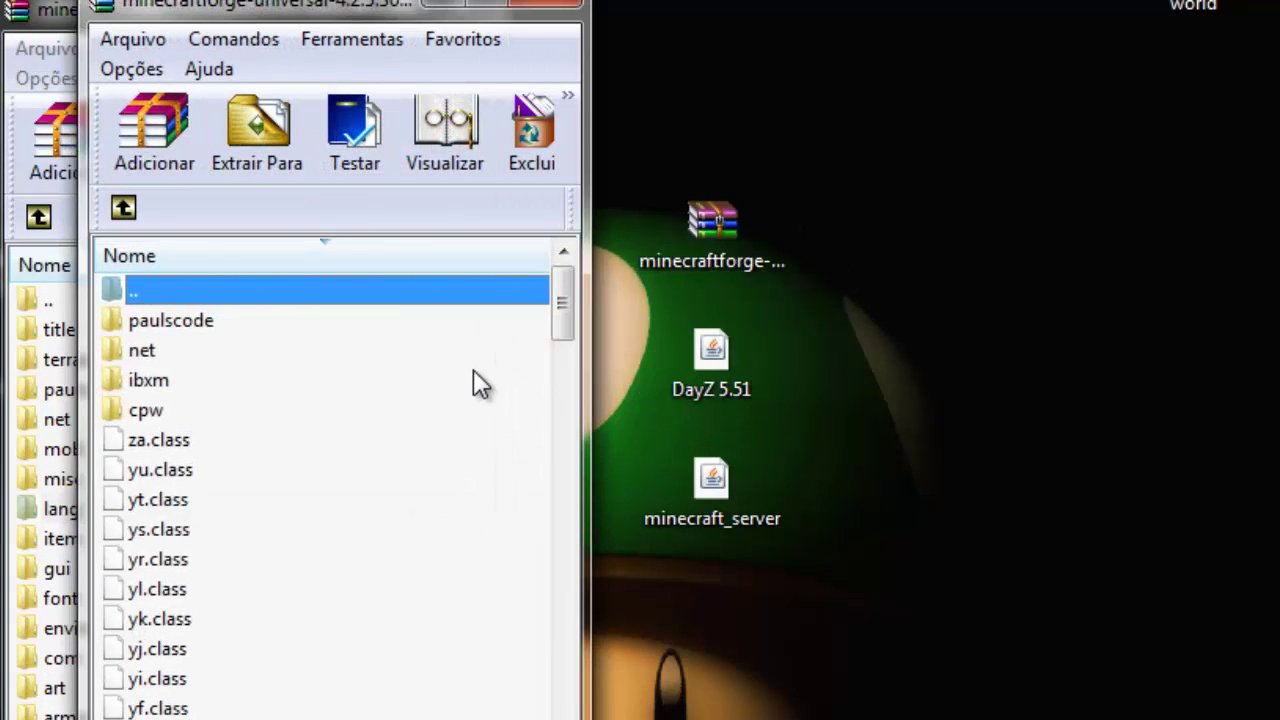
{"action": "left_click", "coordinate": [578, 385]}
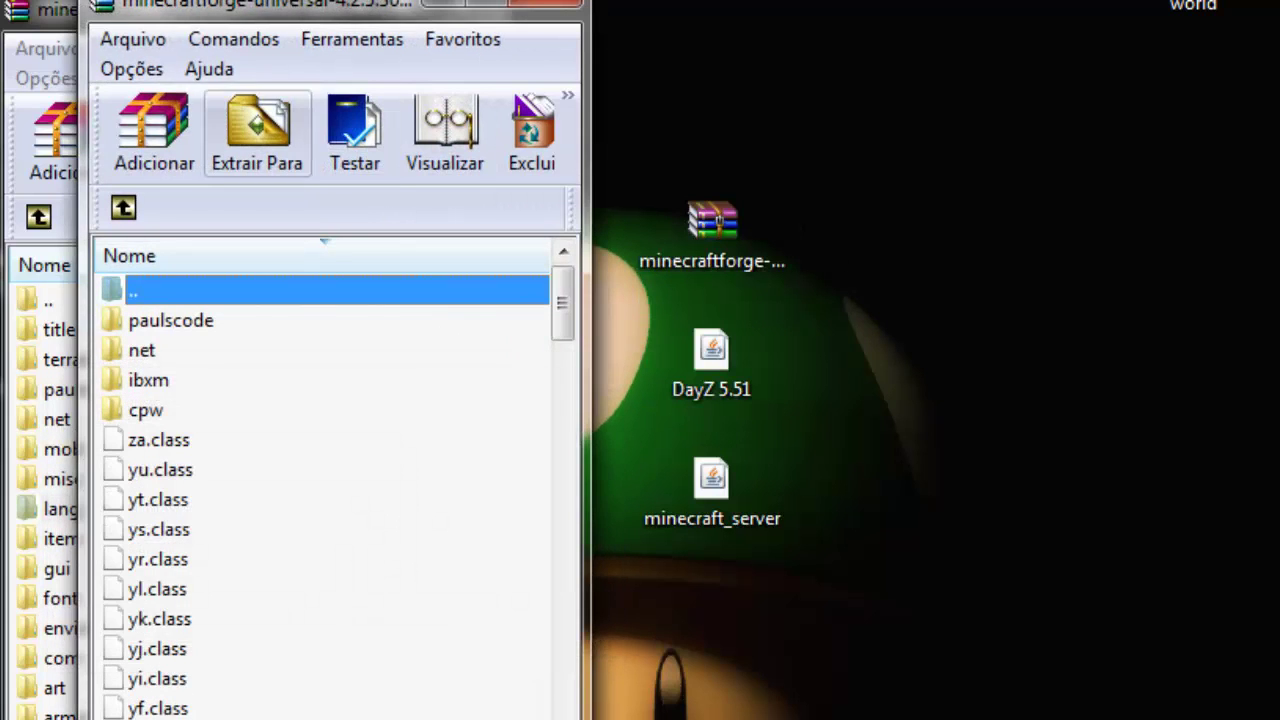
{"action": "left_click_drag", "start_coordinate": [236, 6], "coordinate": [678, 10]}
- Add all files from the minecraftforge archive to minecraft.jar and close both archives
{"action": "left_click", "coordinate": [671, 452]}
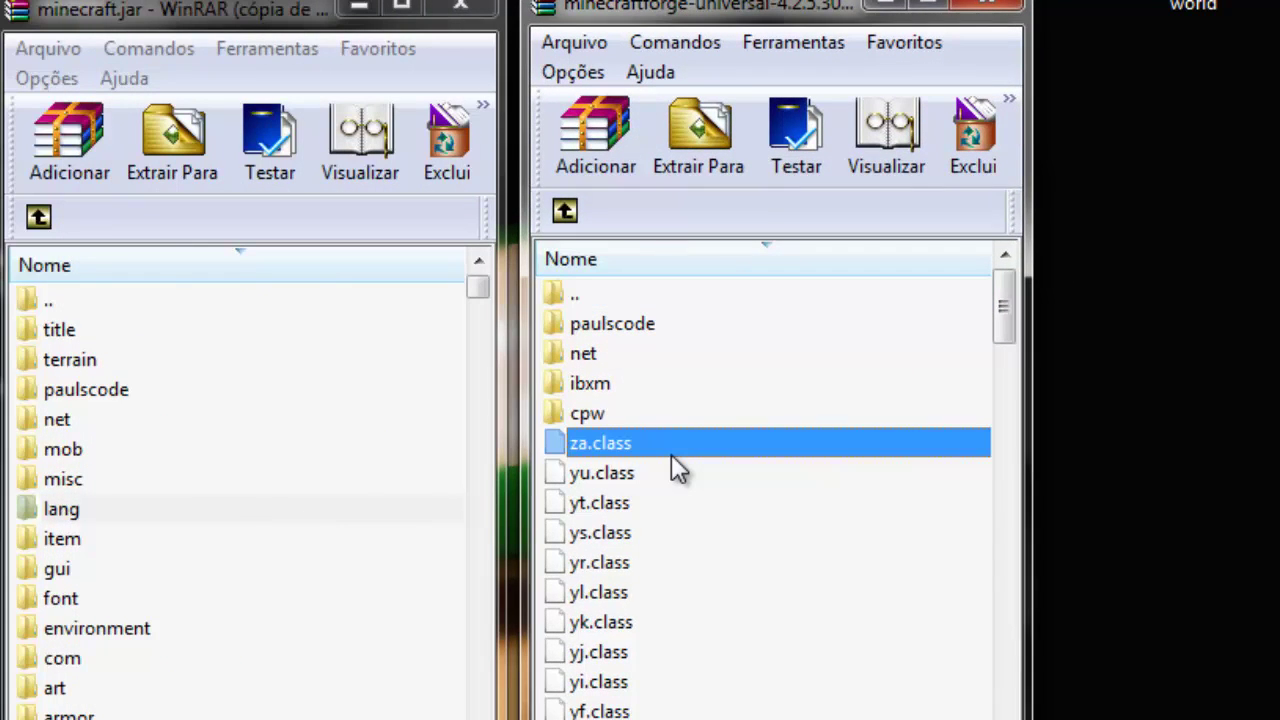
{"action": "key", "text": "ctrl+a"}
{"action": "left_click_drag", "start_coordinate": [754, 631], "coordinate": [209, 639]}
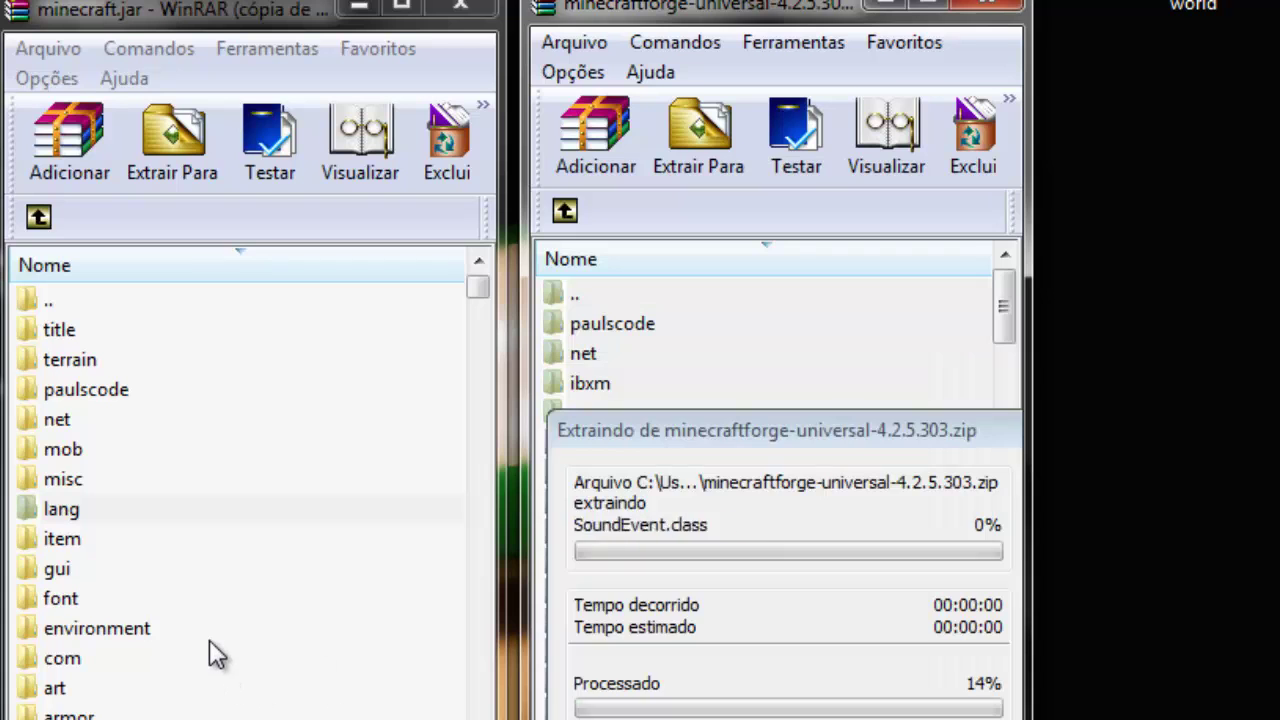
{"action": "left_click_drag", "start_coordinate": [528, 643], "coordinate": [263, 613]}
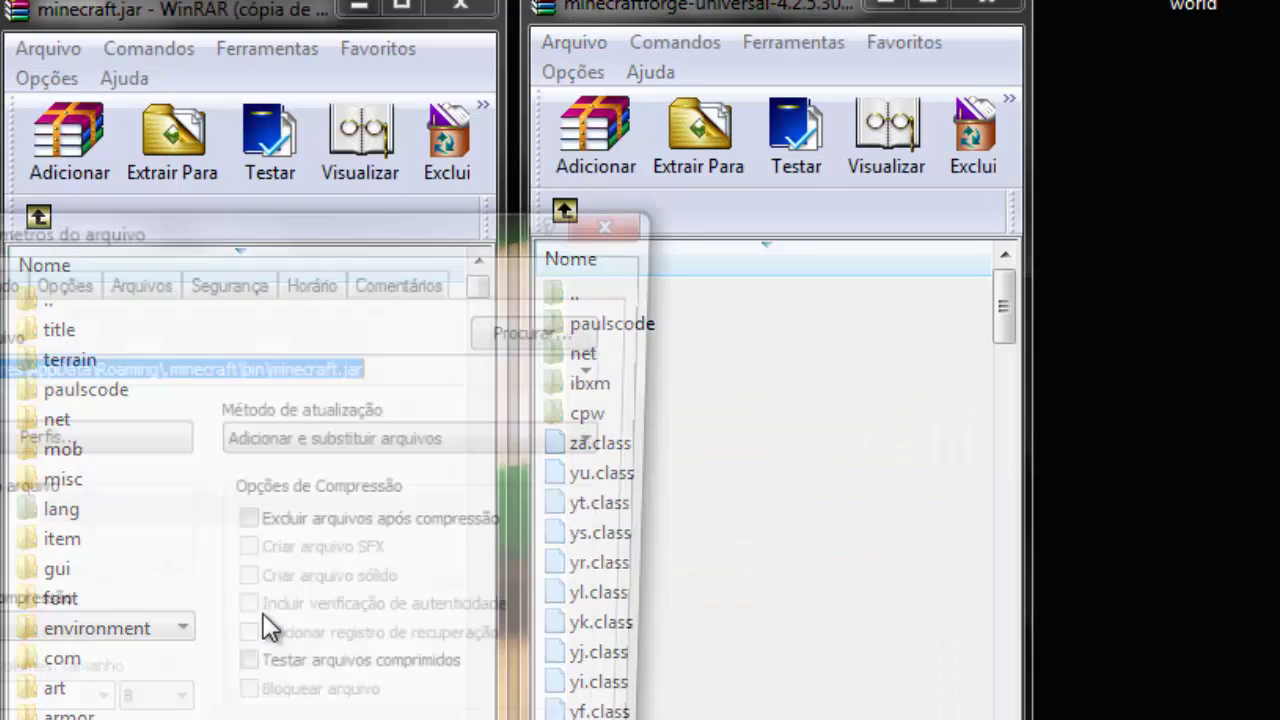
{"action": "key", "text": "Return"}
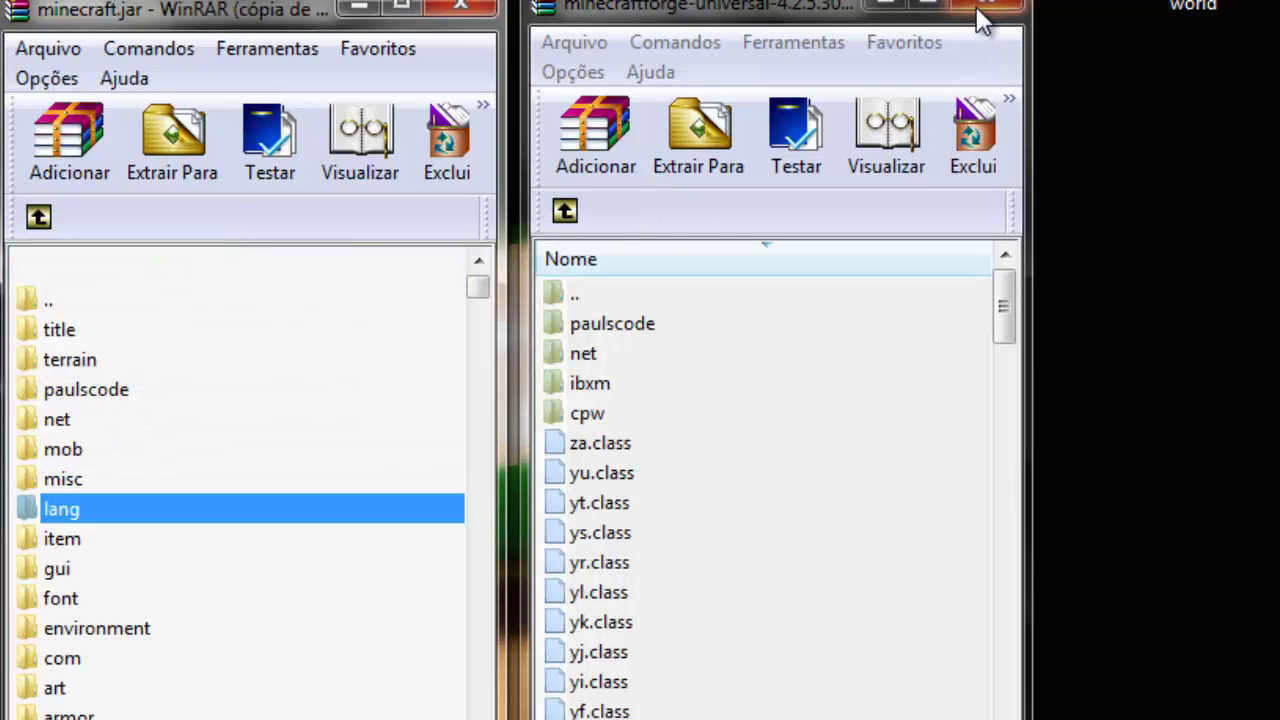
{"action": "left_click", "coordinate": [982, 8]}
{"action": "left_click", "coordinate": [460, 8]}
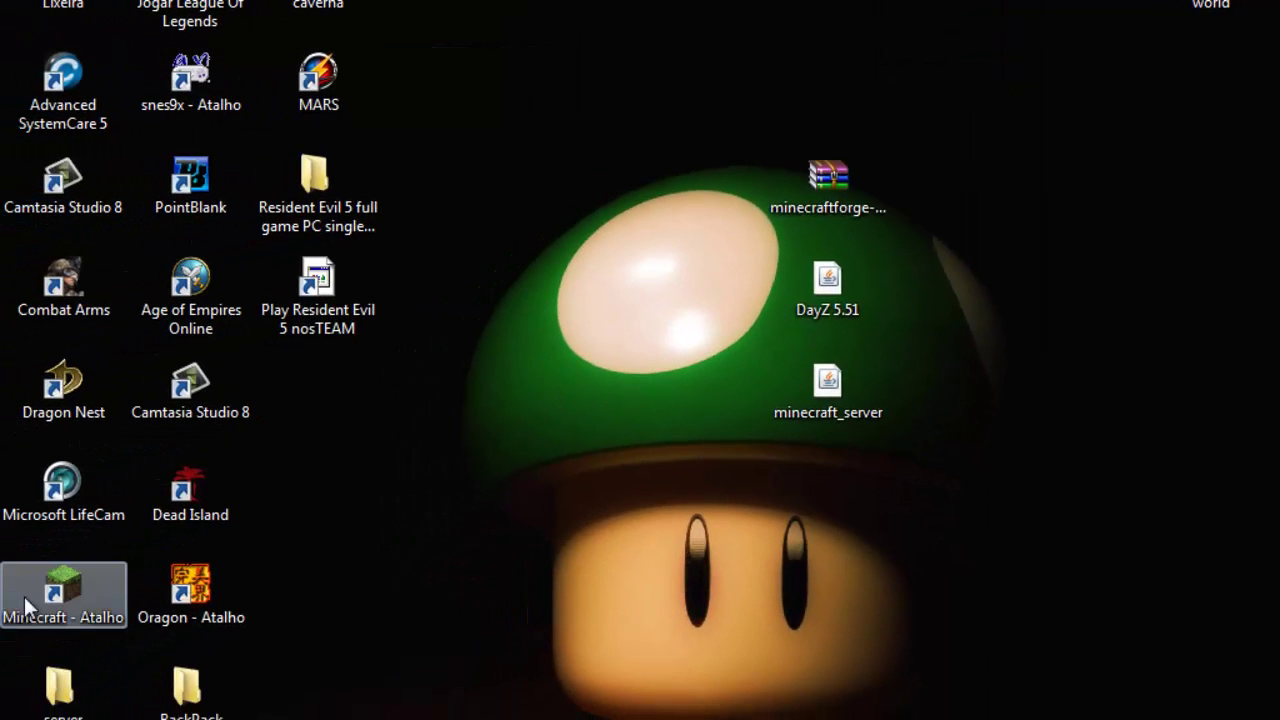
- Launch Minecraft and log in, let FML set up the environment, and quit the game from the title screen
{"action": "double_click", "coordinate": [63, 595]}
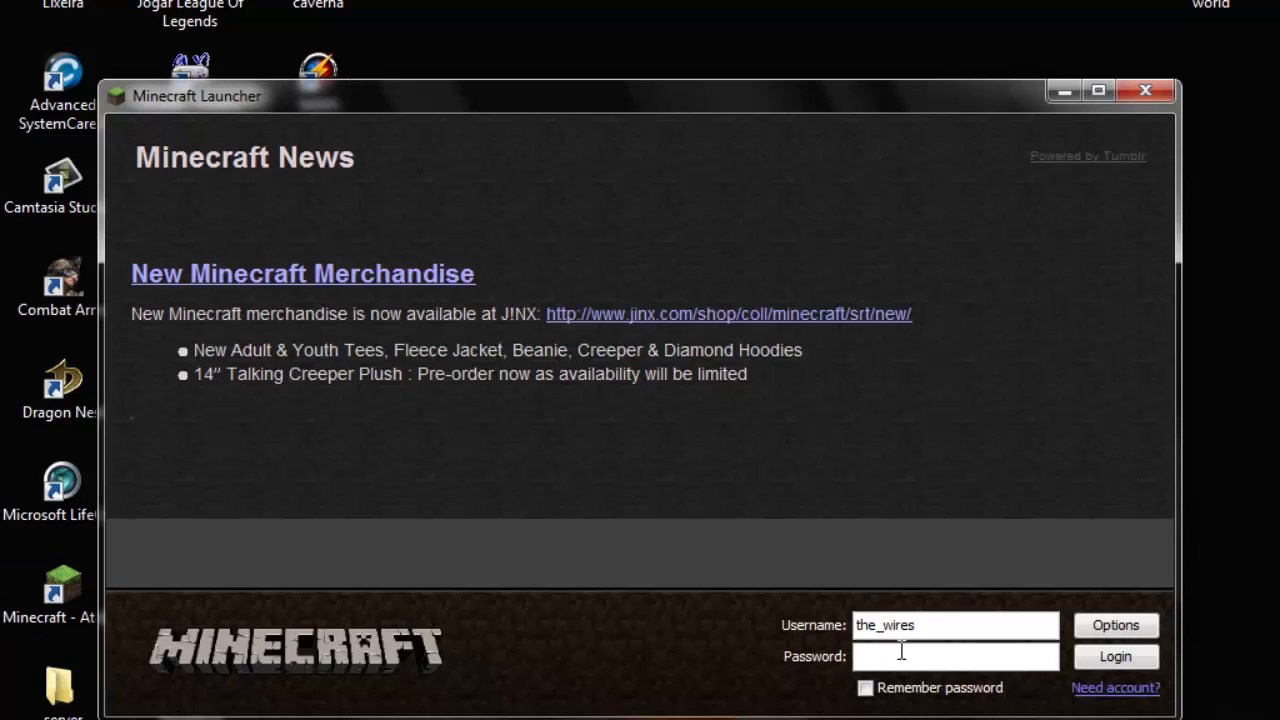
{"action": "left_click", "coordinate": [900, 651]}
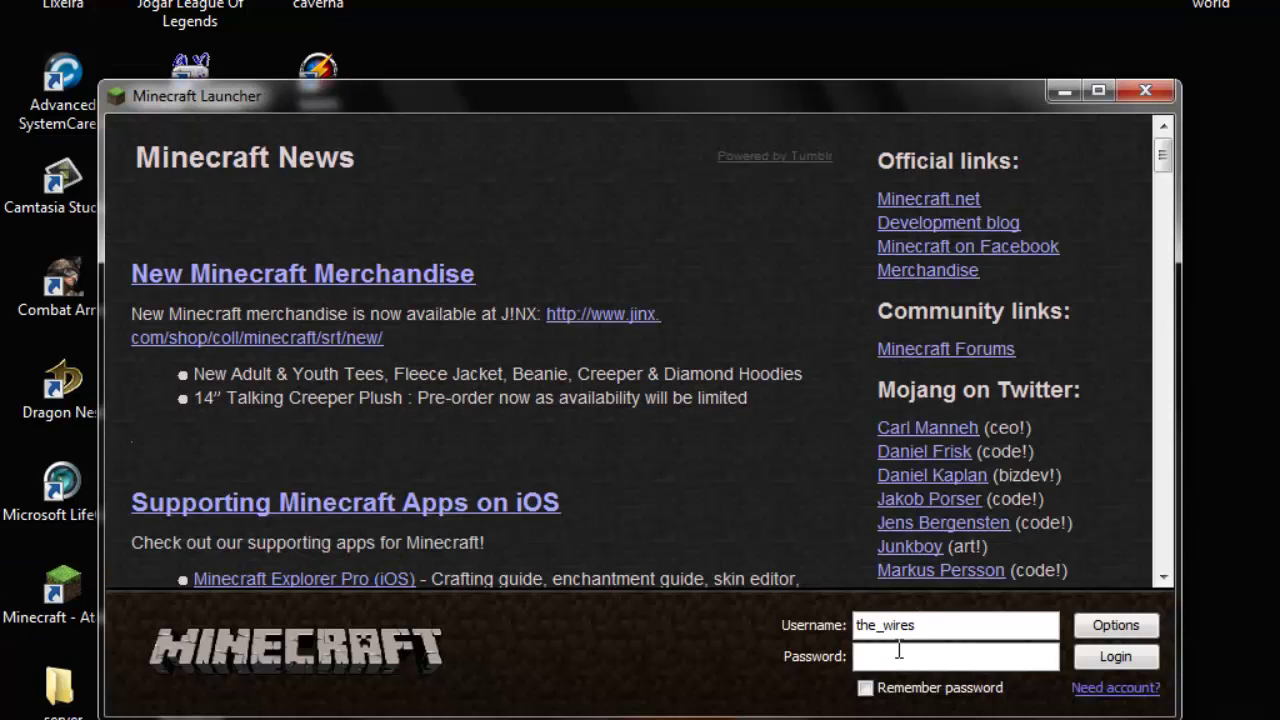
{"action": "left_click", "coordinate": [1110, 657]}
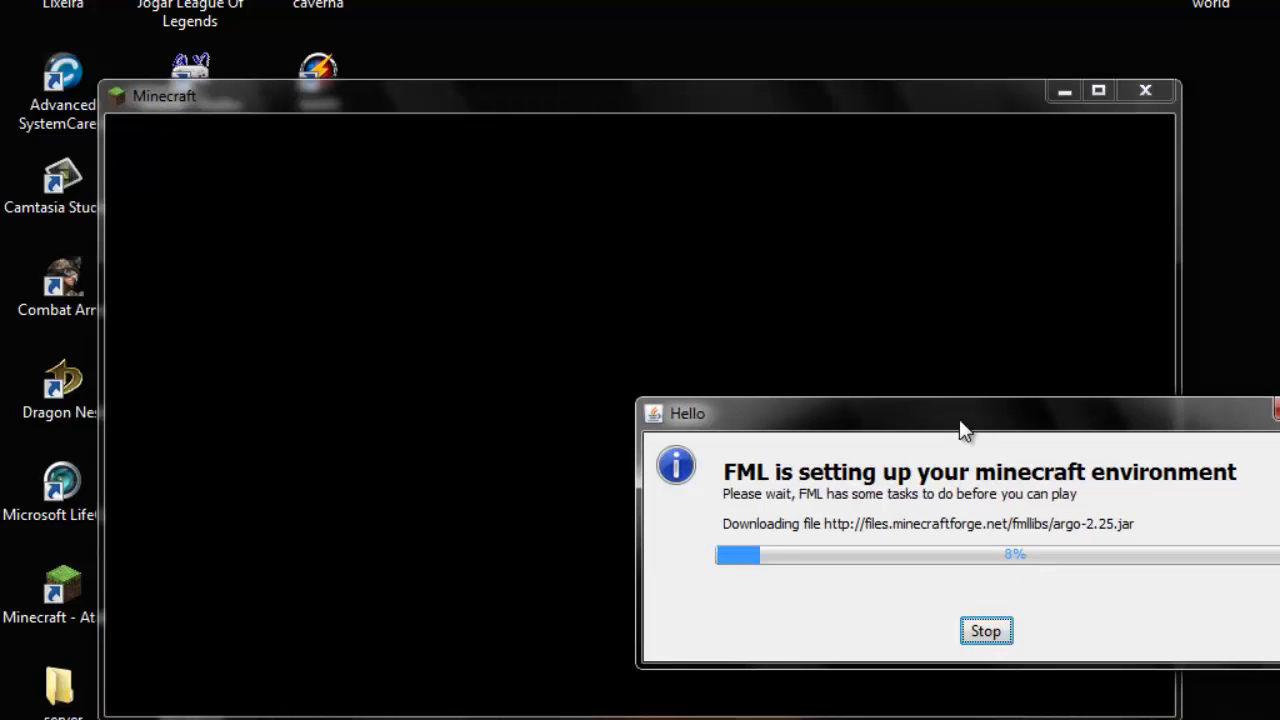
{"action": "left_click_drag", "start_coordinate": [959, 430], "coordinate": [686, 346]}
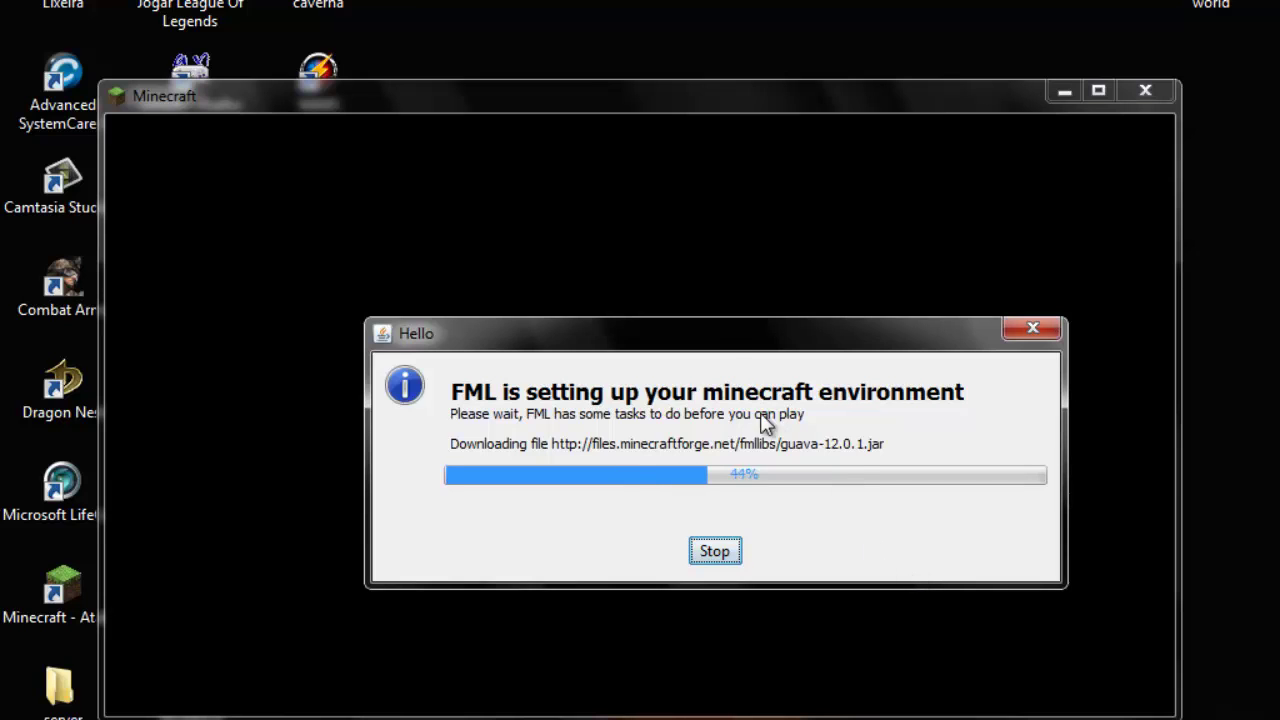
{"action": "left_click_drag", "start_coordinate": [714, 344], "coordinate": [695, 255]}
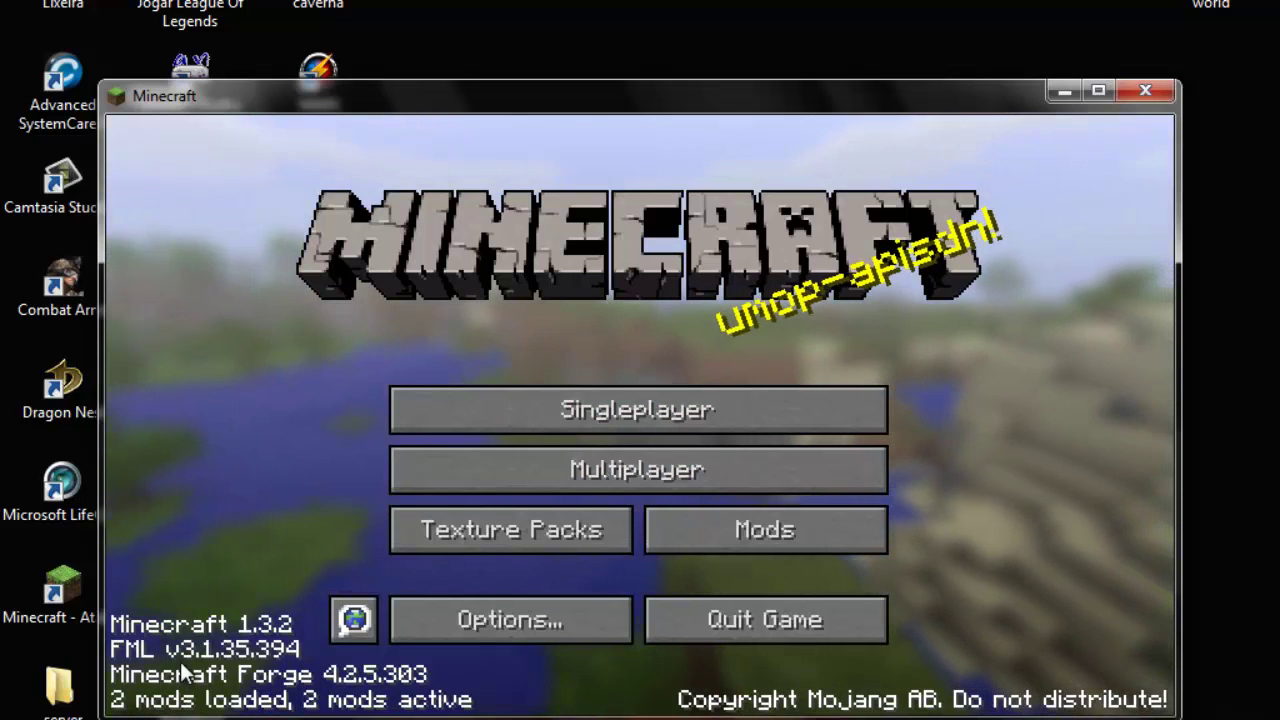
{"action": "left_click", "coordinate": [800, 619]}
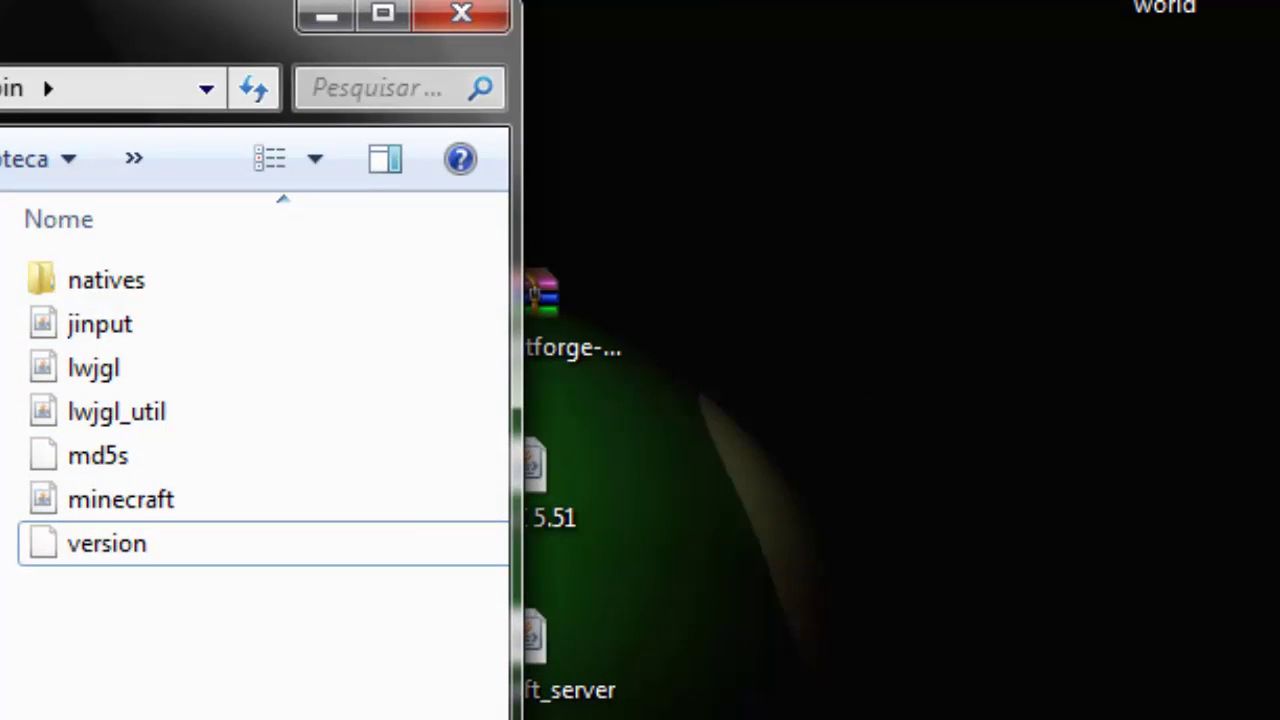
- Copy the DayZ 5.51 file from the desktop into the mods folder of the minecraft directory and close the folder window
{"action": "key", "text": "BackSpace"}
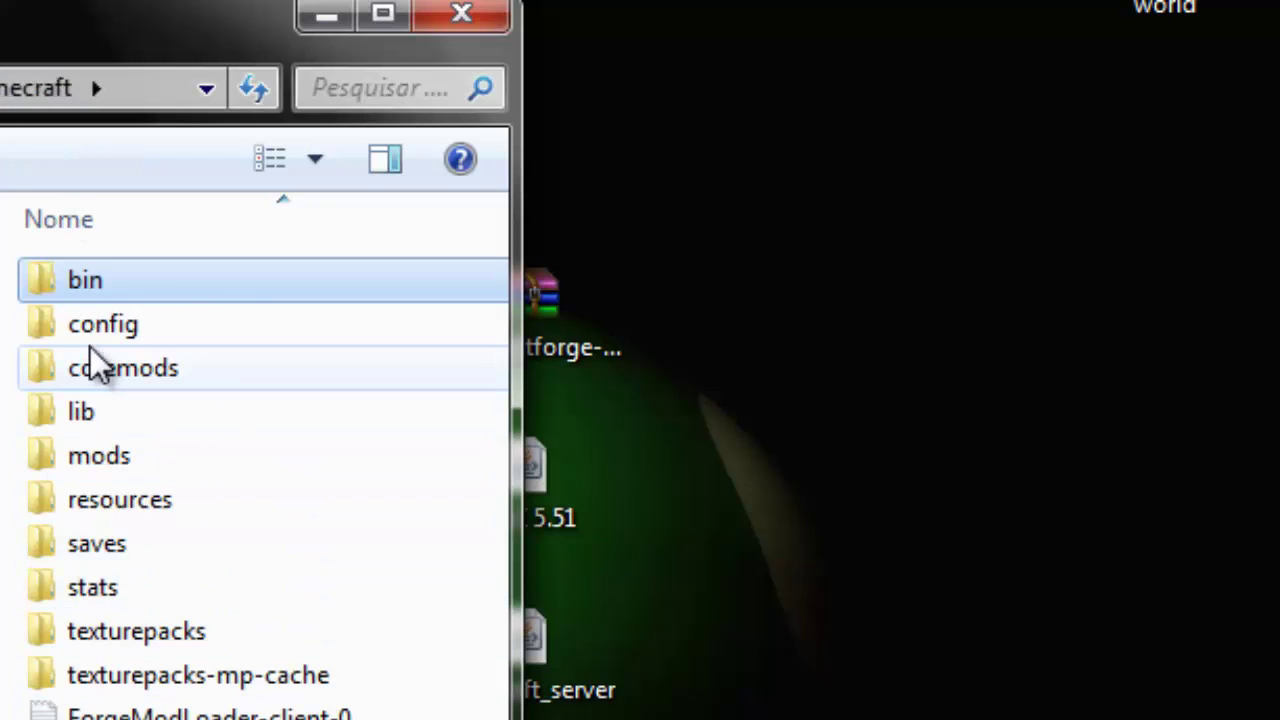
{"action": "left_click", "coordinate": [78, 456]}
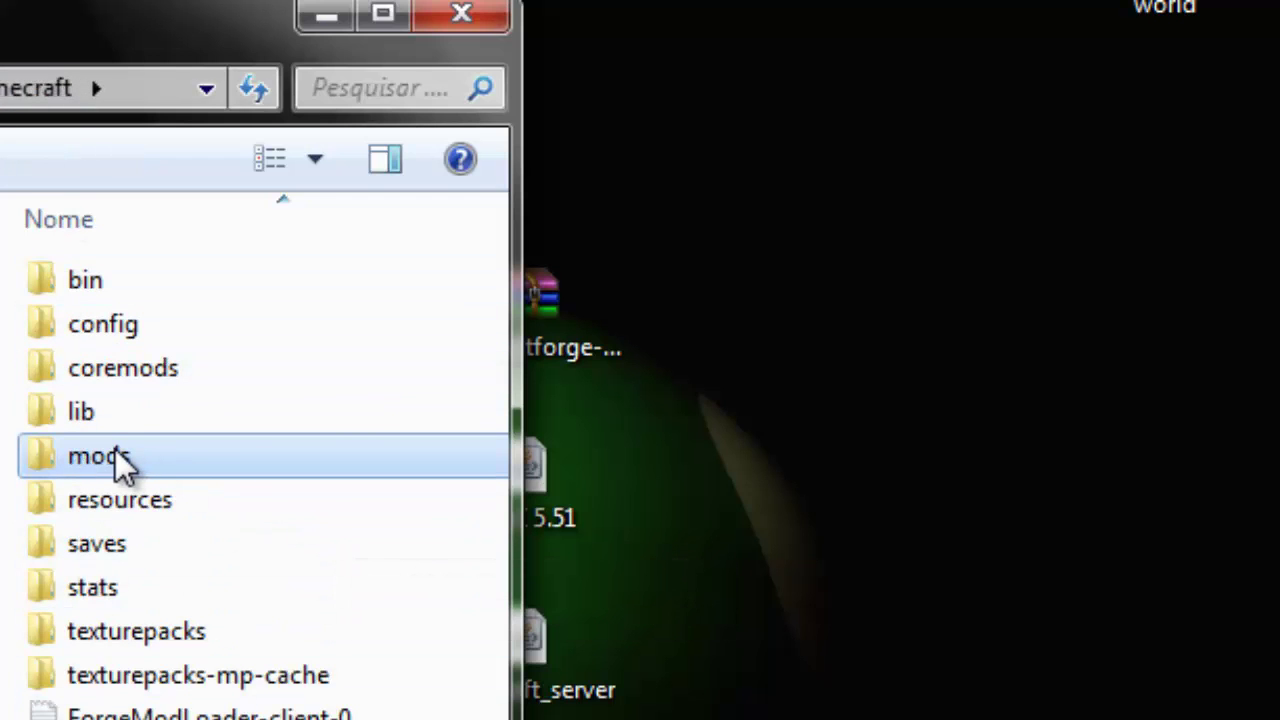
{"action": "double_click", "coordinate": [115, 456]}
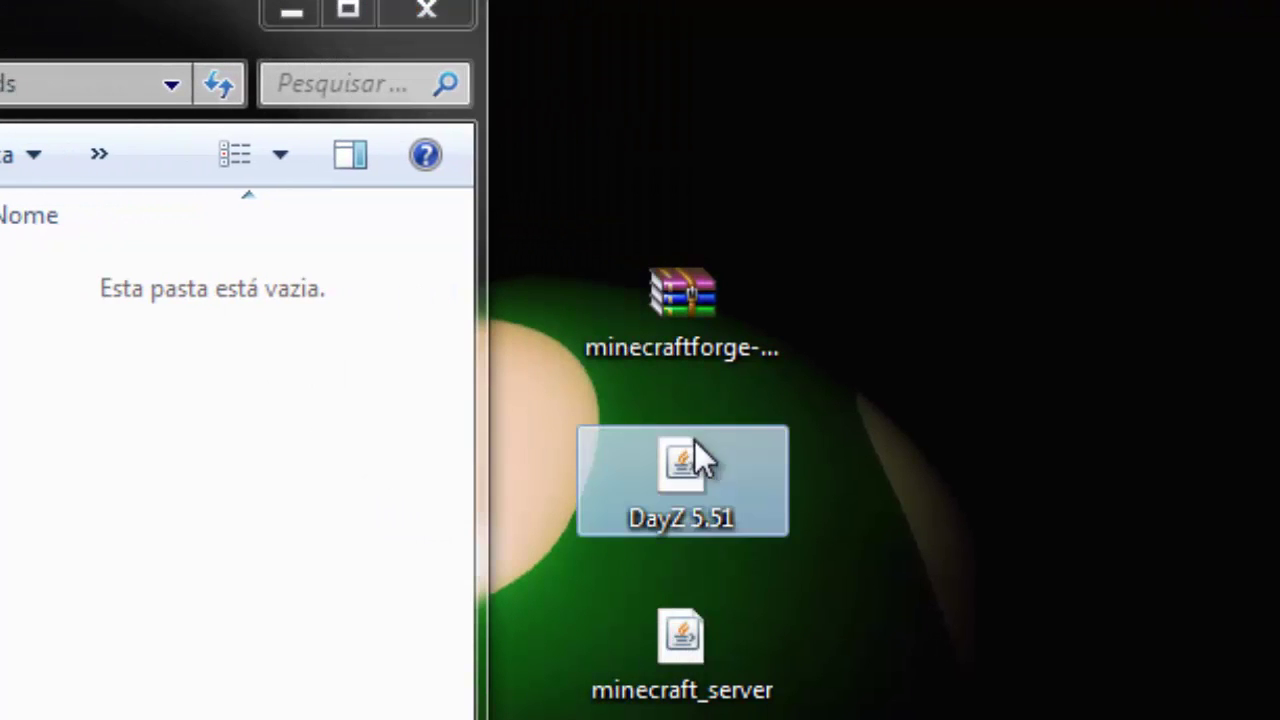
{"action": "left_click", "coordinate": [694, 440]}
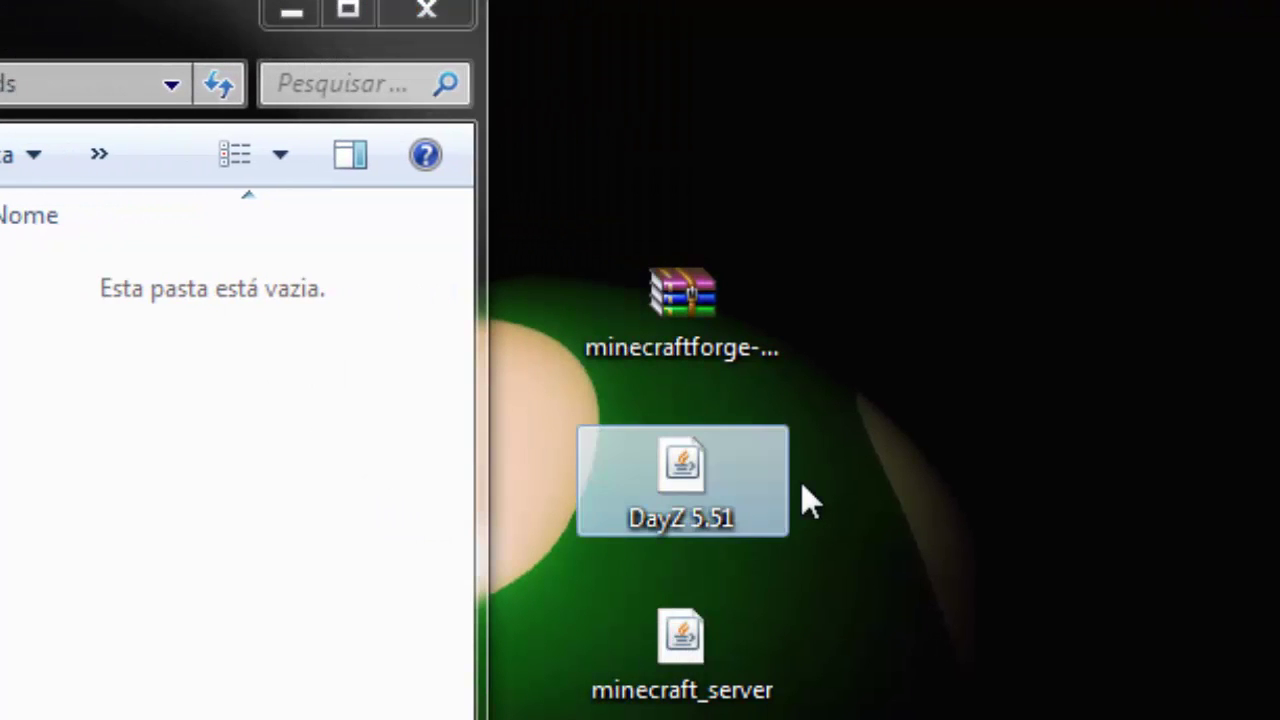
{"action": "right_click", "coordinate": [85, 338]}
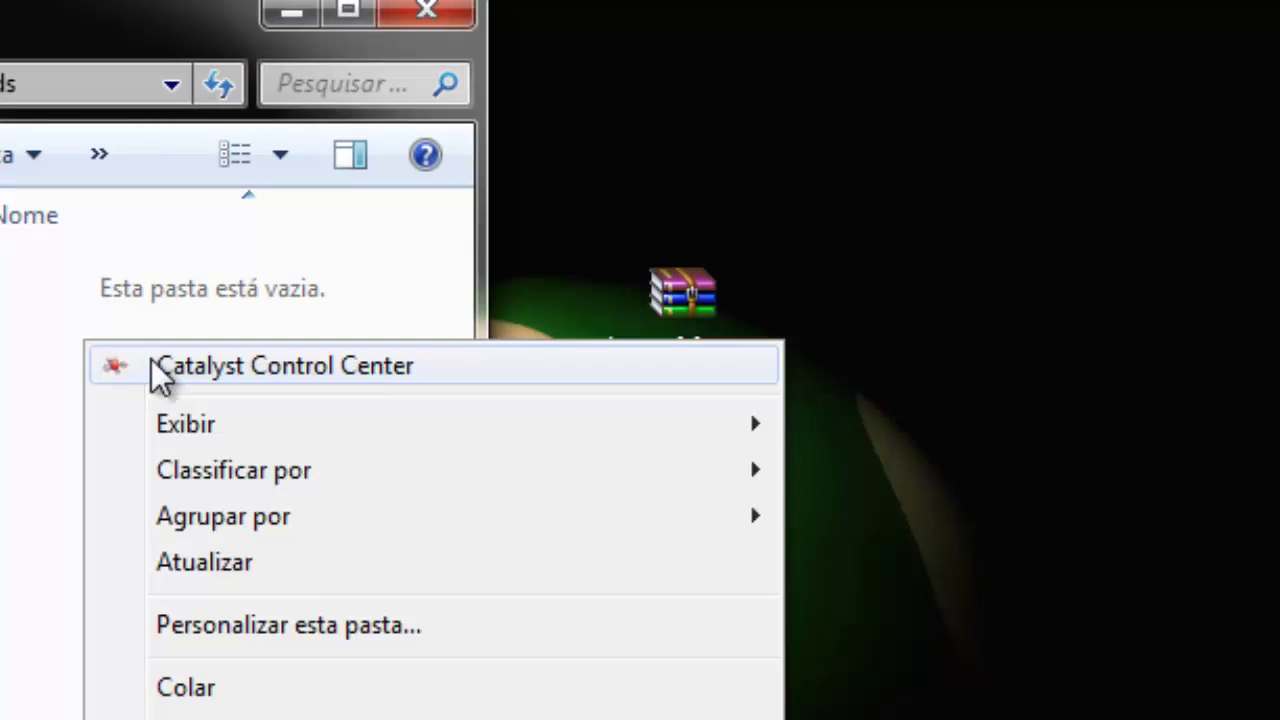
{"action": "left_click", "coordinate": [337, 688]}
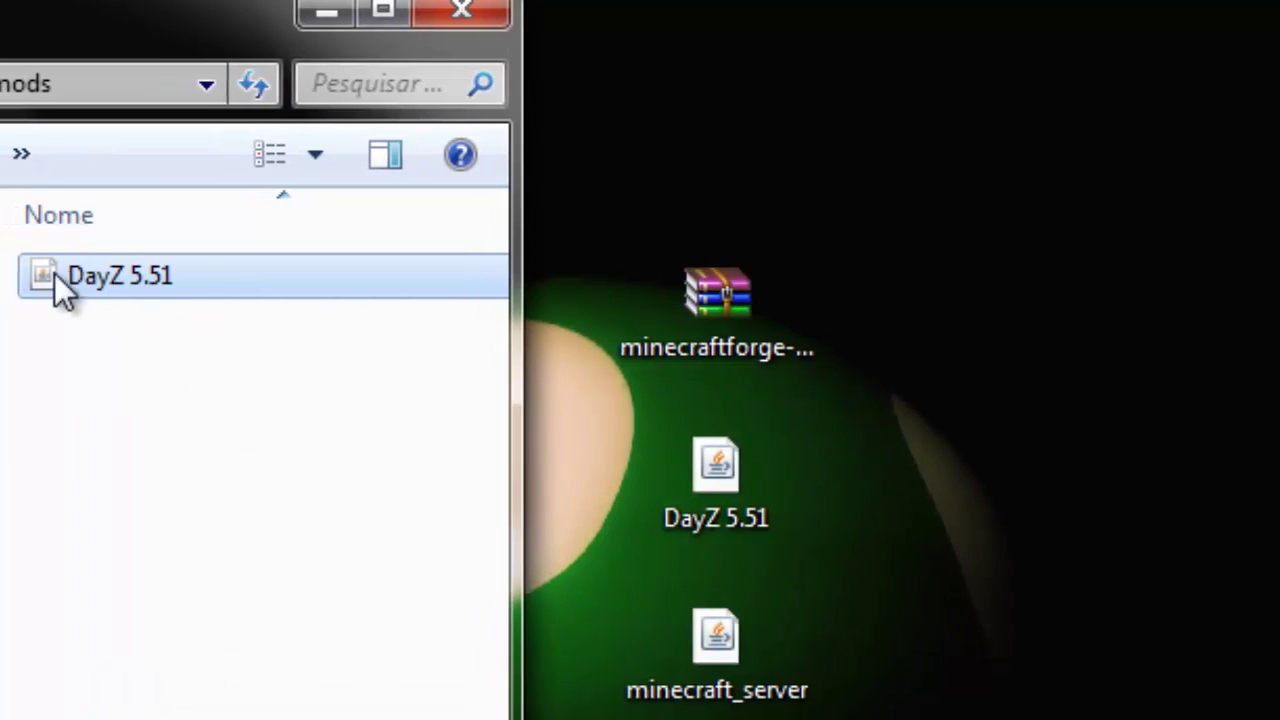
{"action": "left_click", "coordinate": [462, 12]}
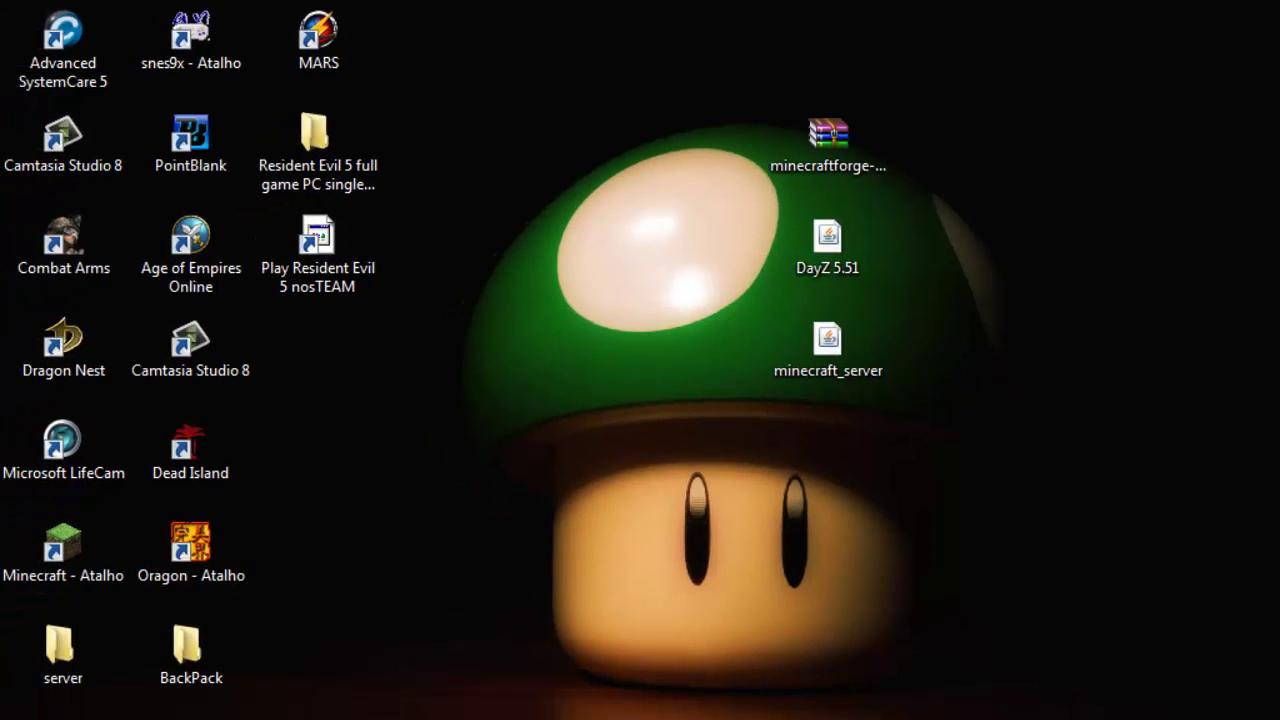
- Launch Minecraft from its desktop shortcut and log in with the remembered account
{"action": "left_click", "coordinate": [66, 545]}
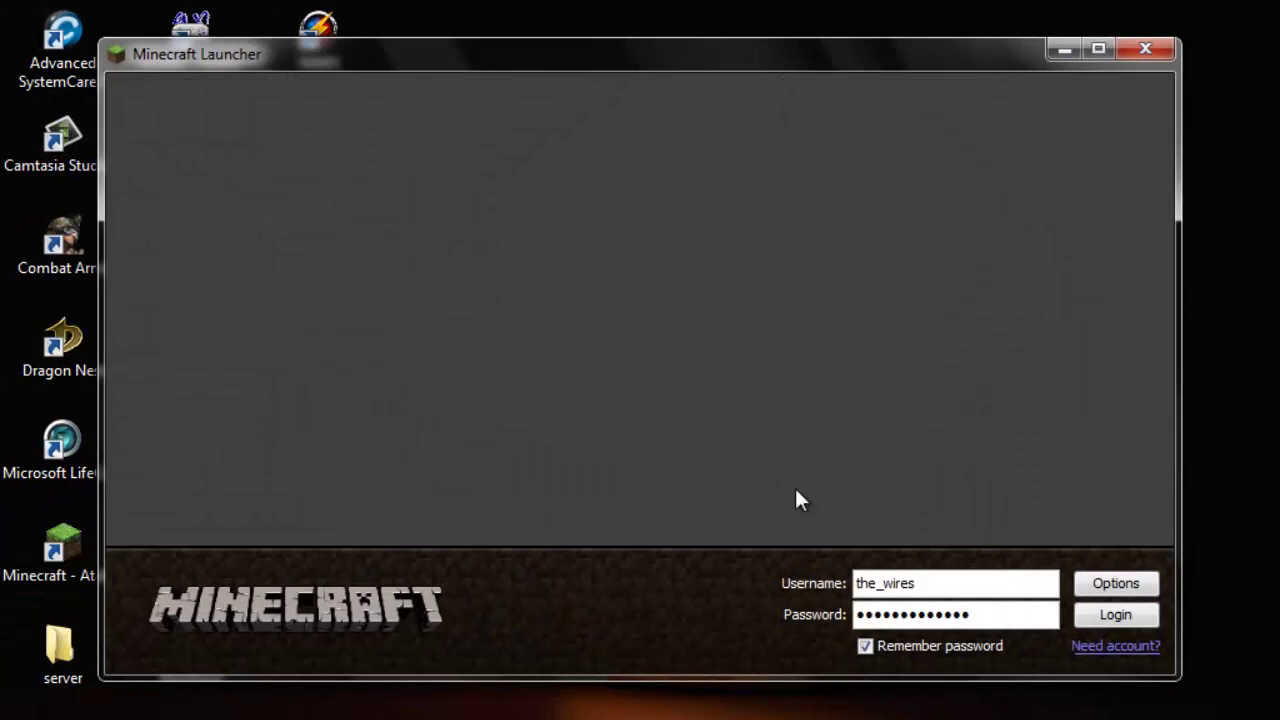
{"action": "left_click", "coordinate": [1116, 614]}
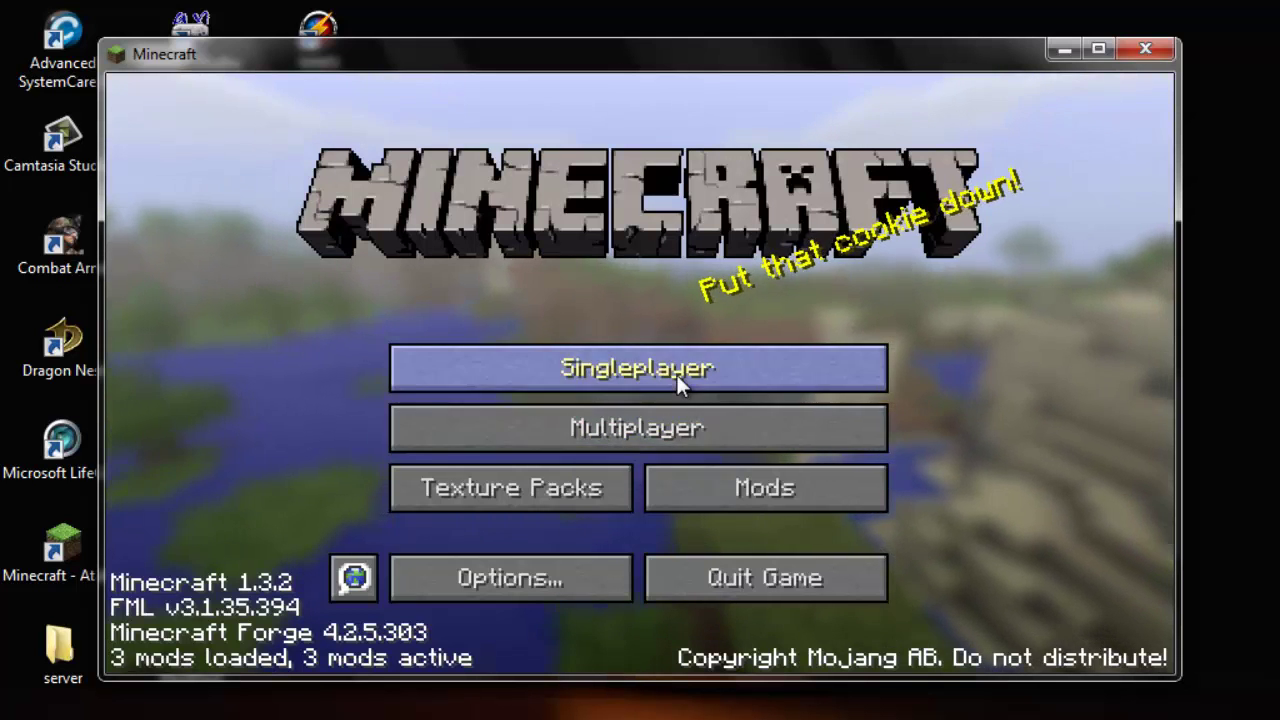
{"action": "left_click", "coordinate": [677, 375]}
{"action": "left_click", "coordinate": [800, 568]}
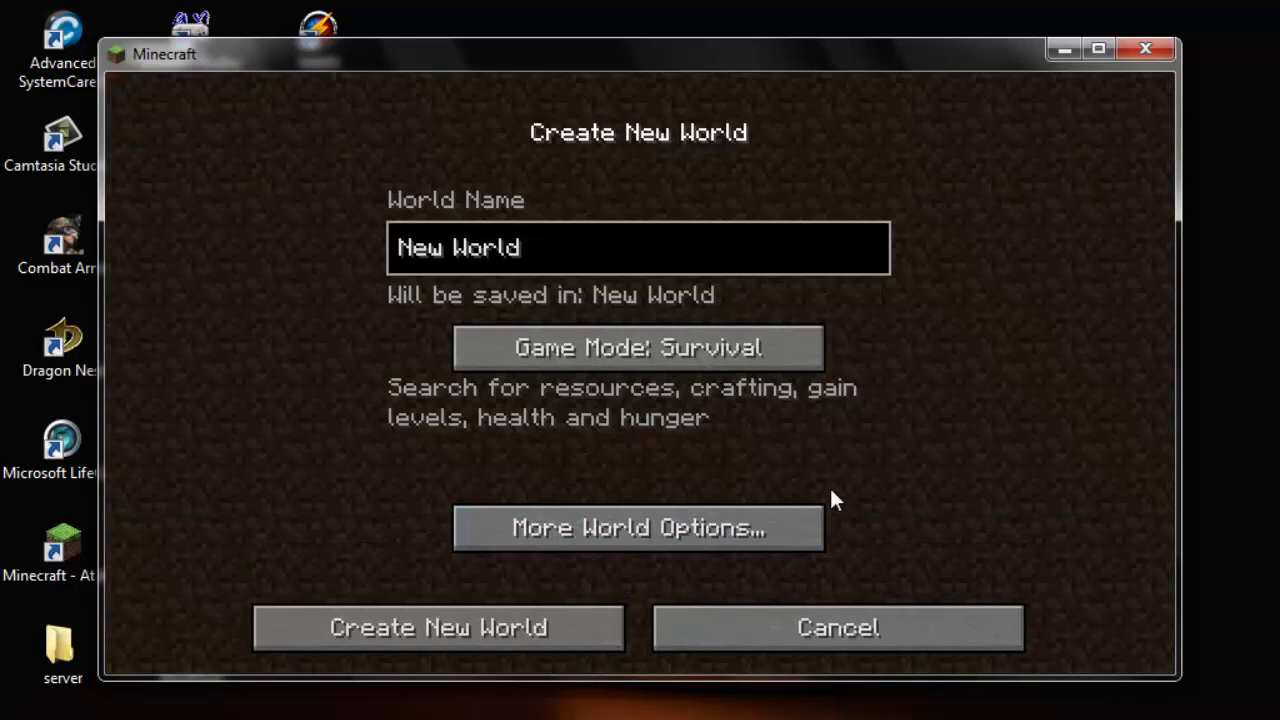
{"action": "left_click", "coordinate": [819, 628]}
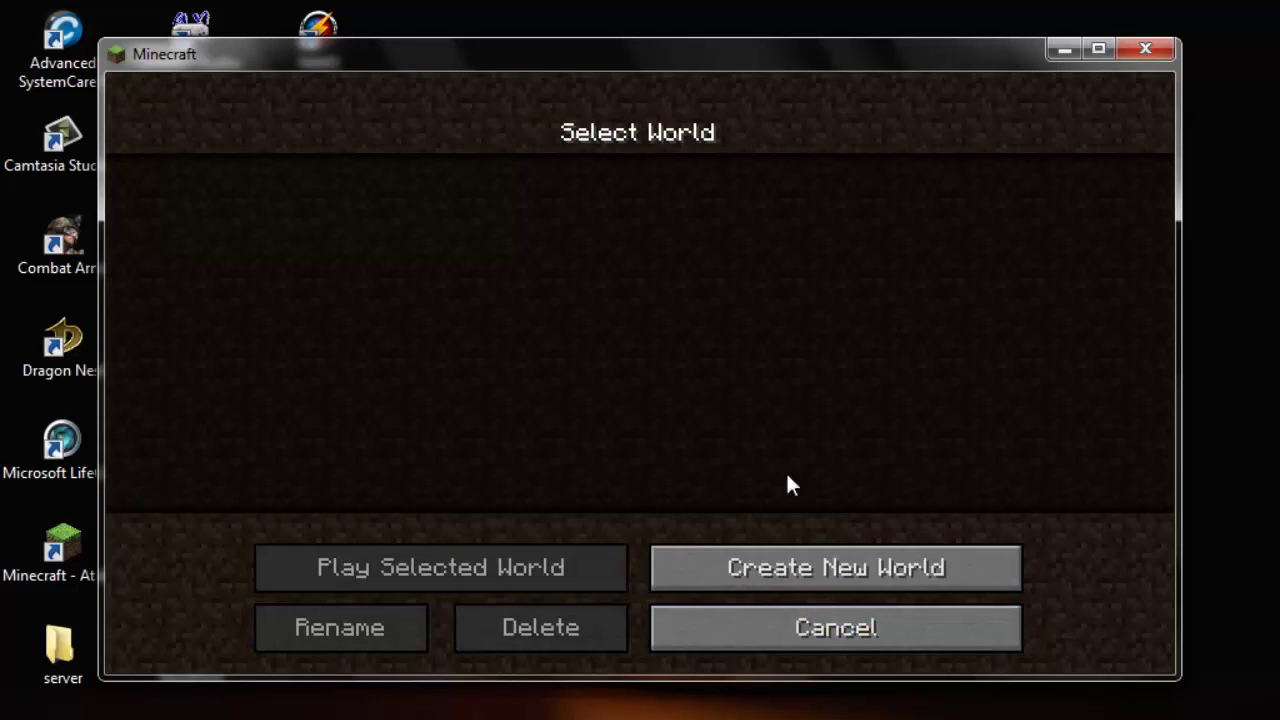
{"action": "left_click", "coordinate": [791, 627]}
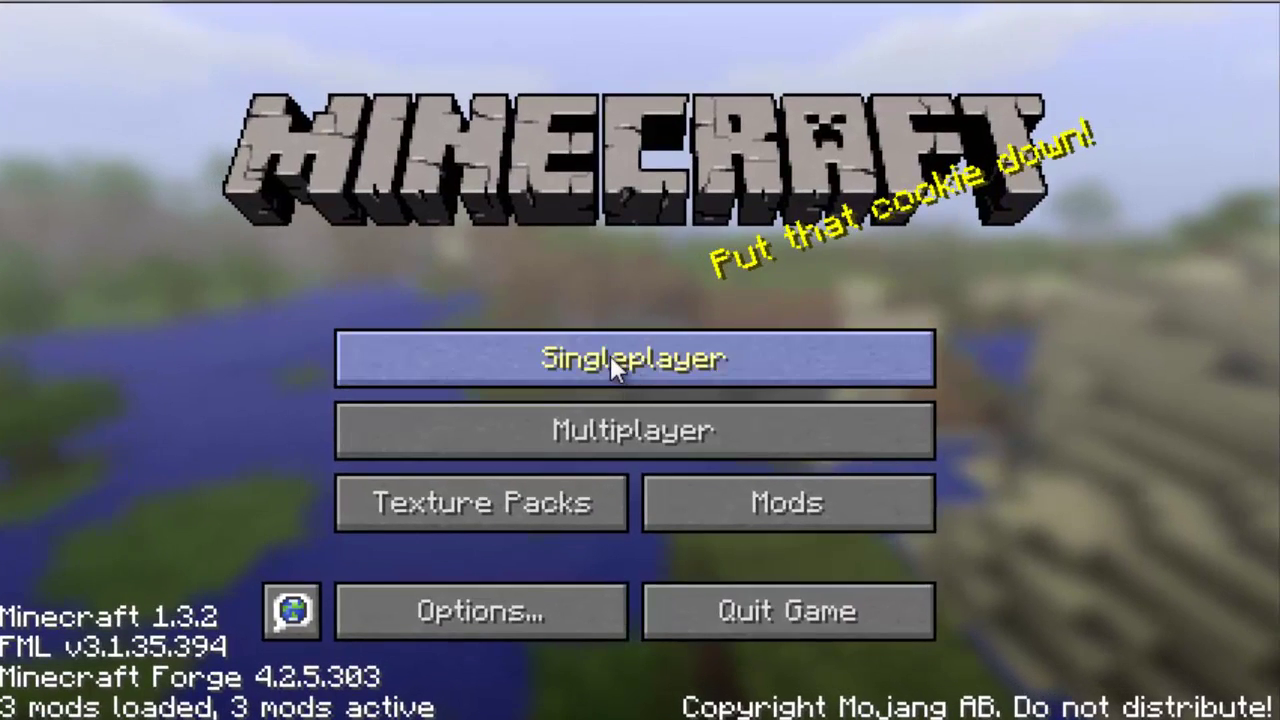
- Start a new singleplayer world and set its world type to Day Z in the additional world options
{"action": "left_click", "coordinate": [612, 358]}
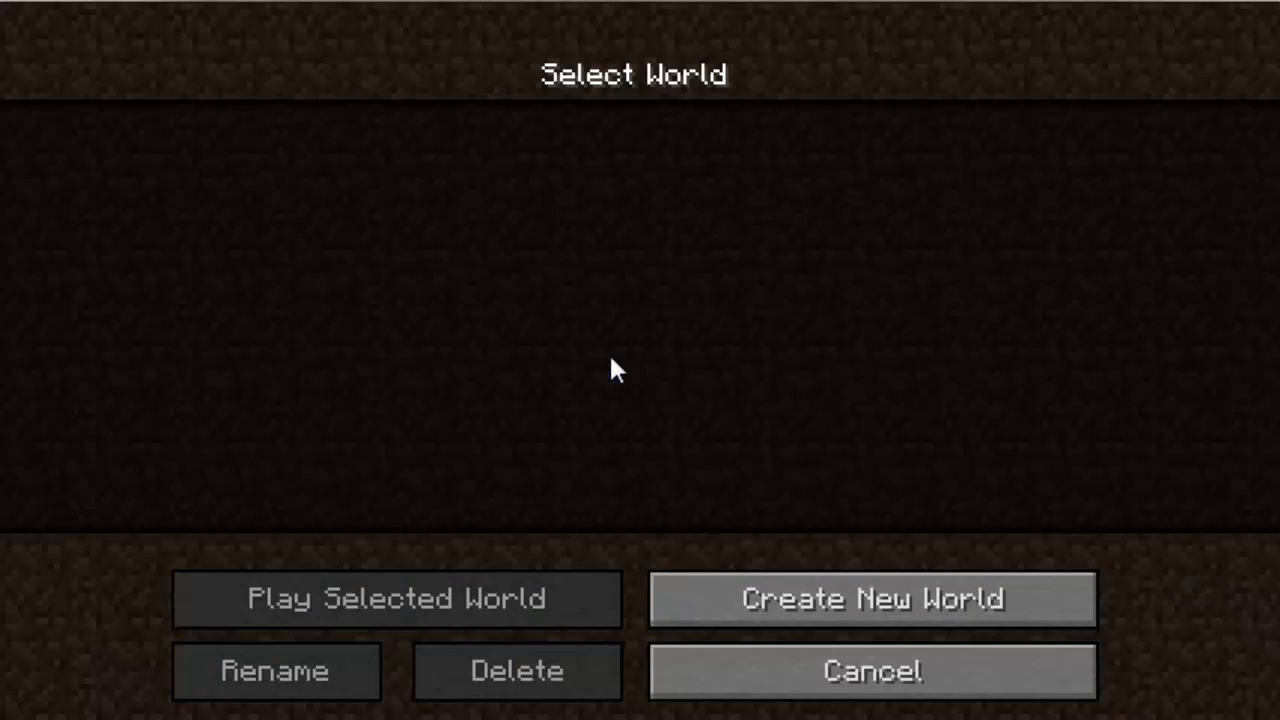
{"action": "left_click", "coordinate": [854, 600]}
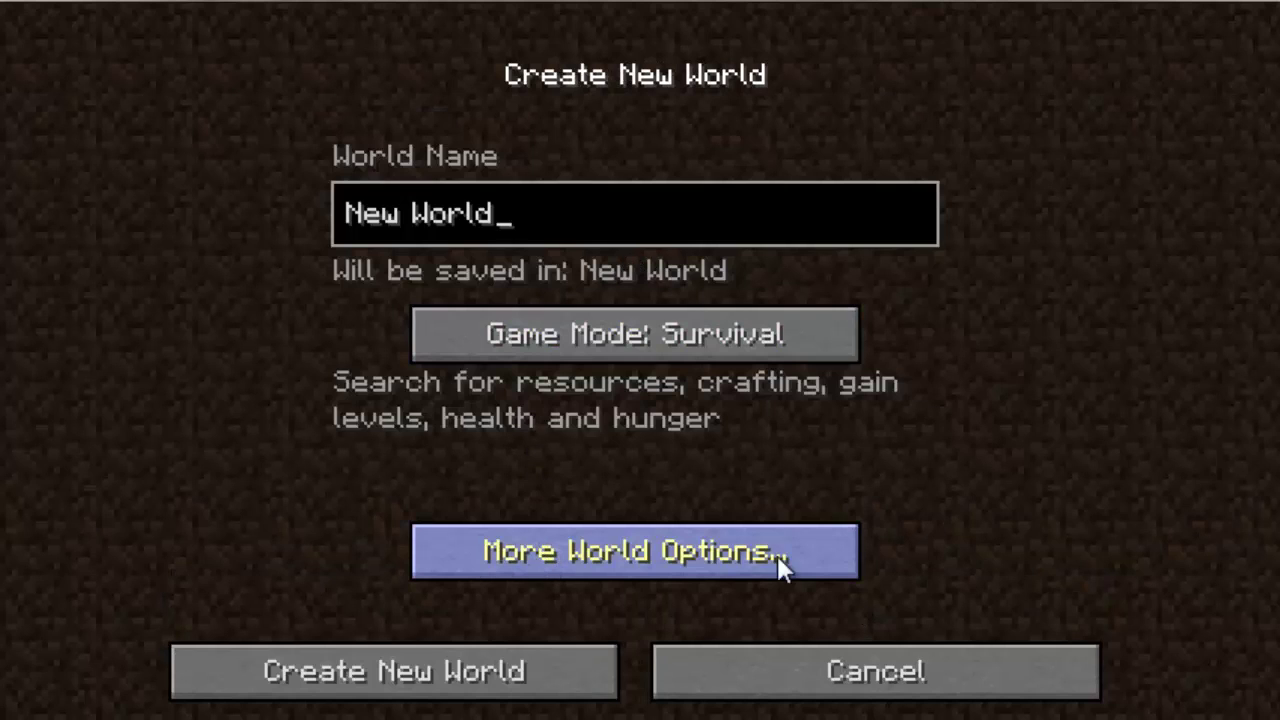
{"action": "left_click", "coordinate": [708, 566]}
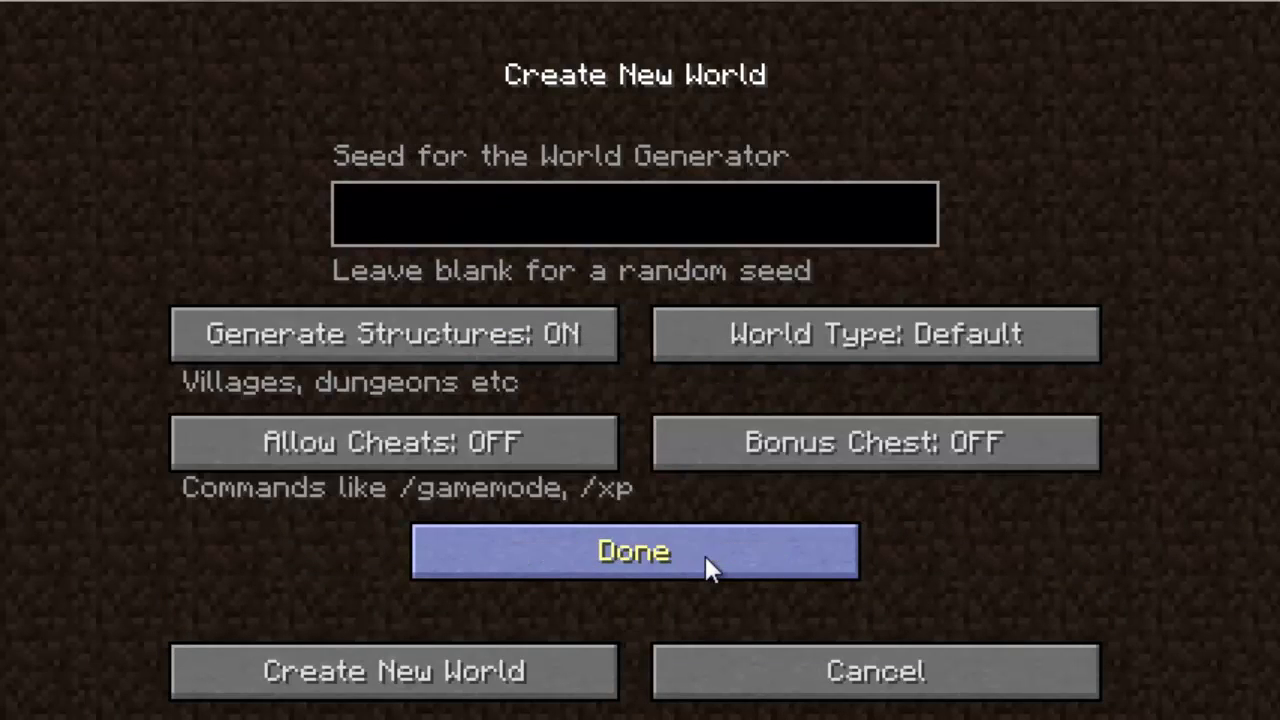
{"action": "left_click", "coordinate": [907, 338]}
{"action": "left_click", "coordinate": [907, 338]}
{"action": "left_click", "coordinate": [907, 338]}
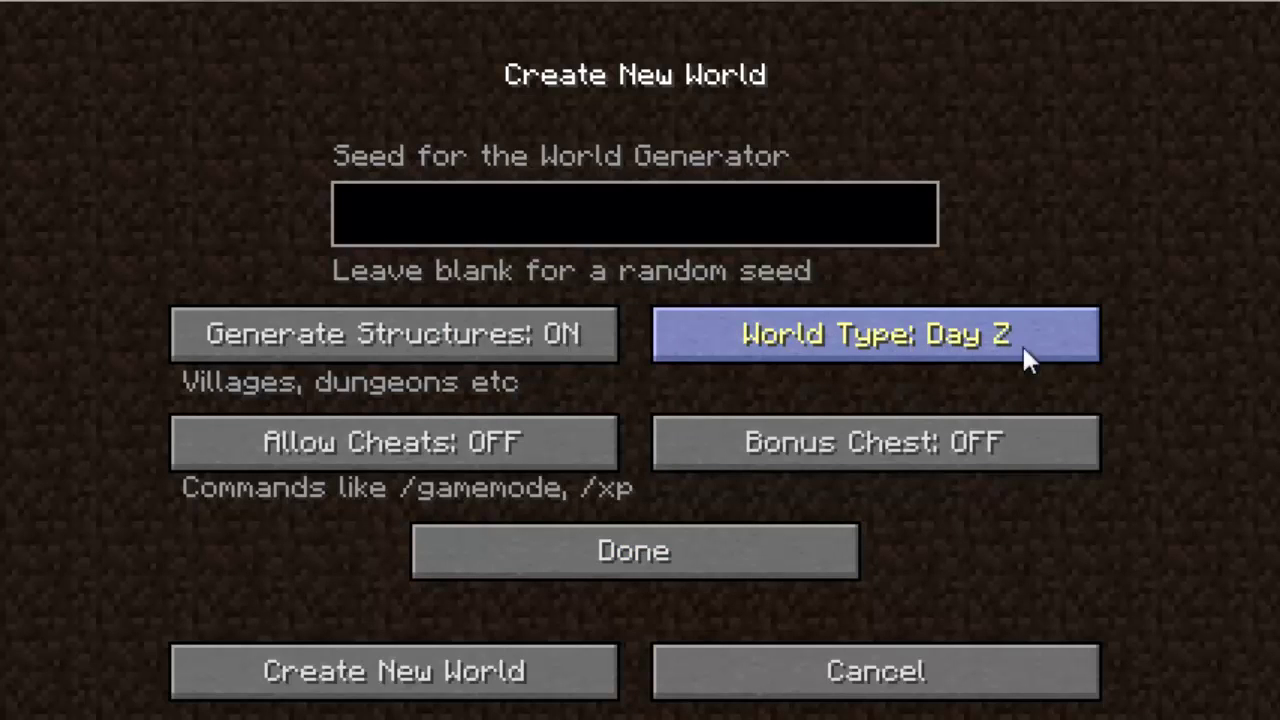
{"action": "left_click", "coordinate": [671, 562]}
- Set the game mode to Creative and create the new world
{"action": "left_click", "coordinate": [625, 332]}
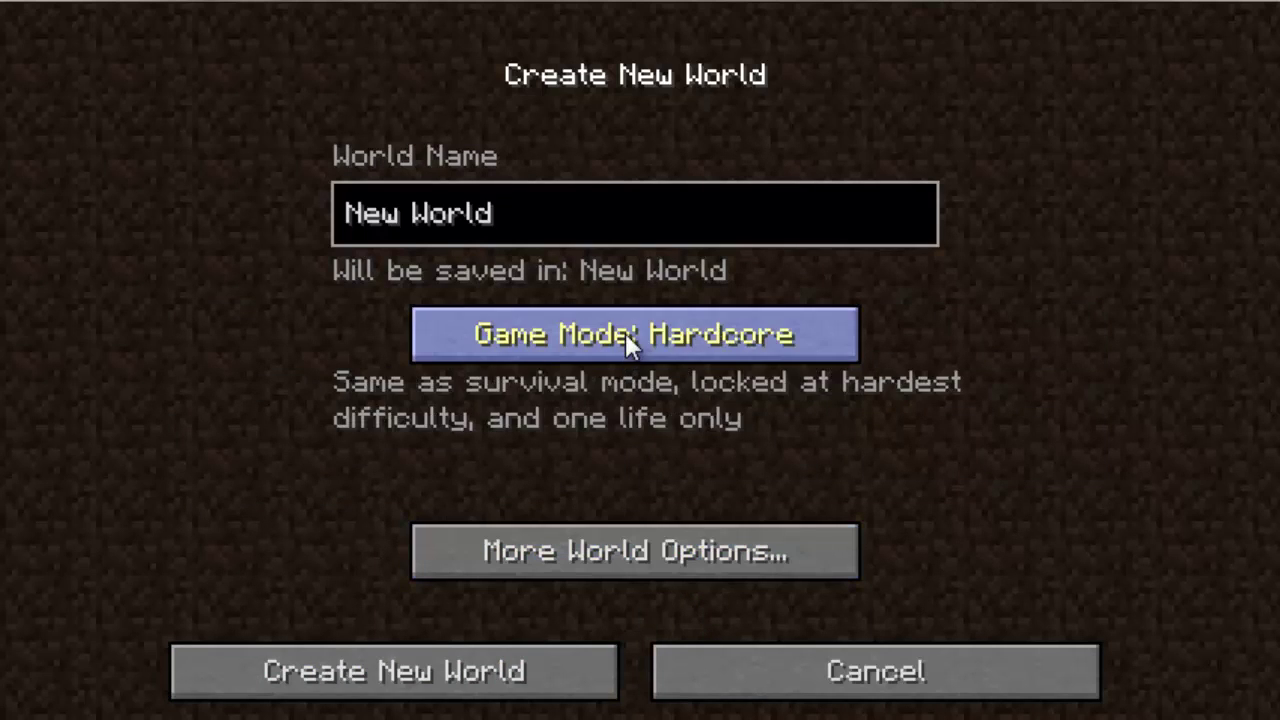
{"action": "left_click", "coordinate": [625, 332]}
{"action": "left_click", "coordinate": [443, 682]}
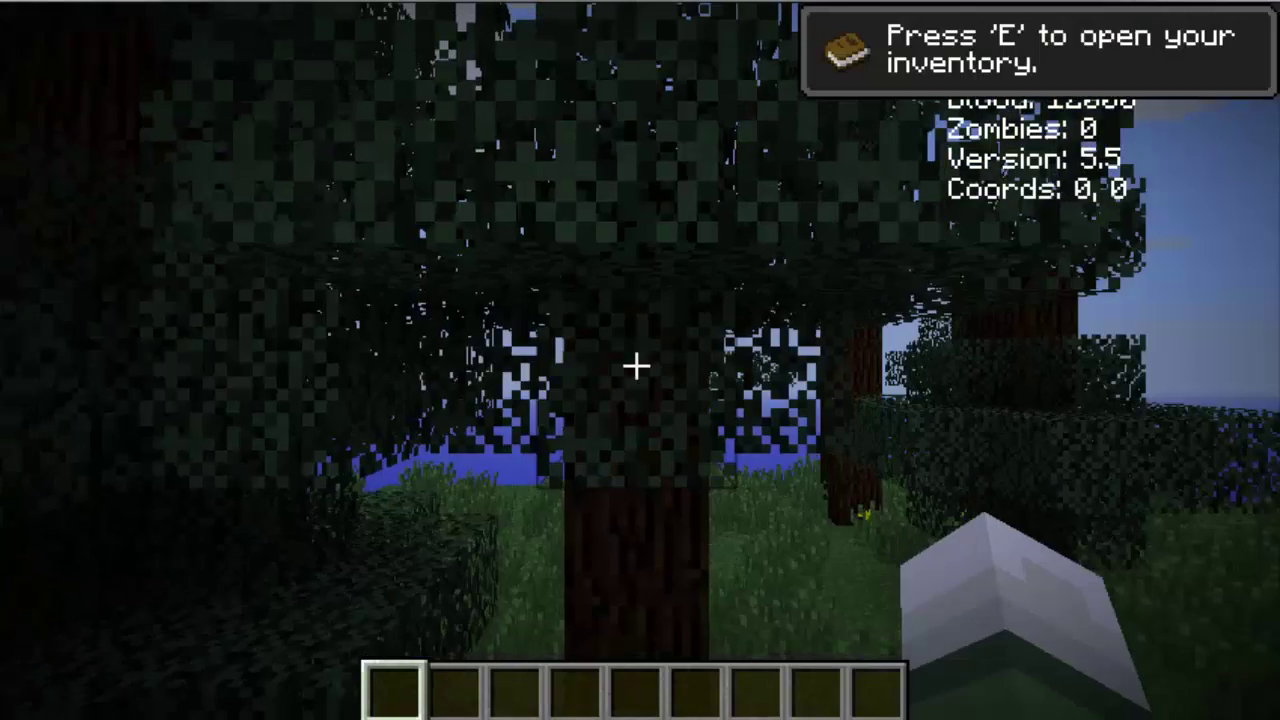
- Walk around the new Day Z world and briefly check the inventory to verify that the mod works
{"action": "key", "text": "w"}
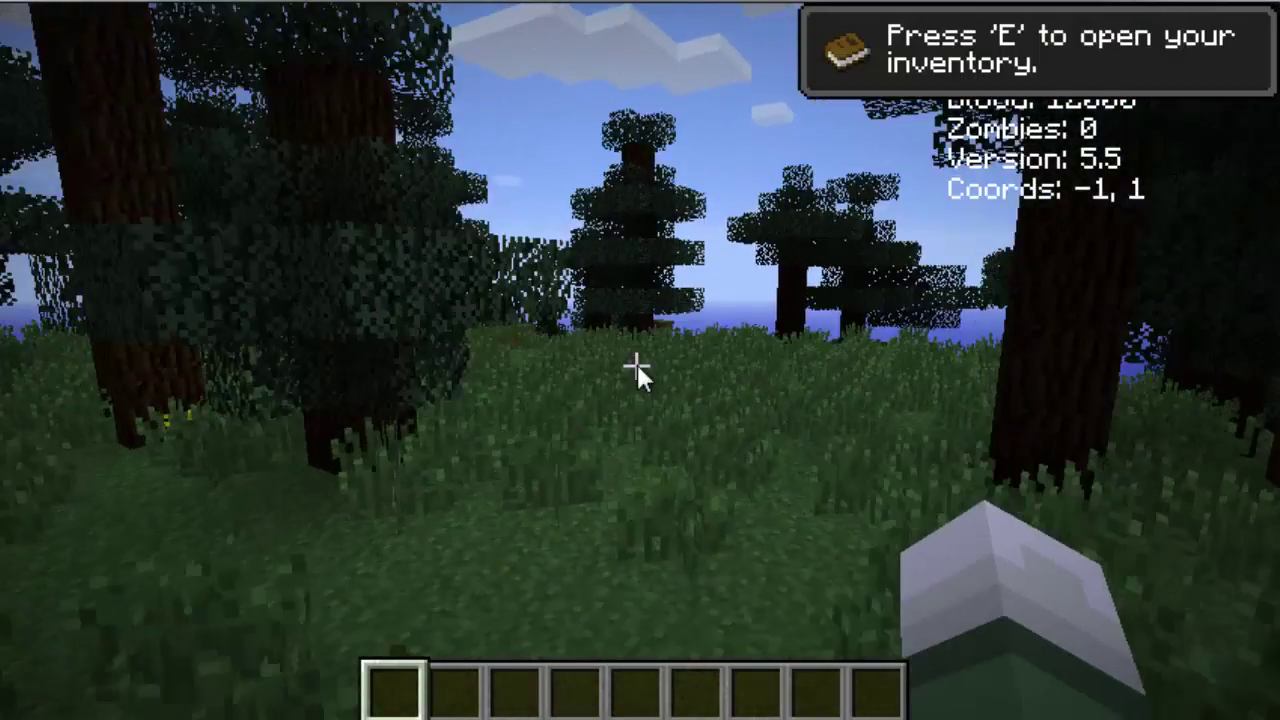
{"action": "key", "text": "e"}
{"action": "key", "text": "e"}
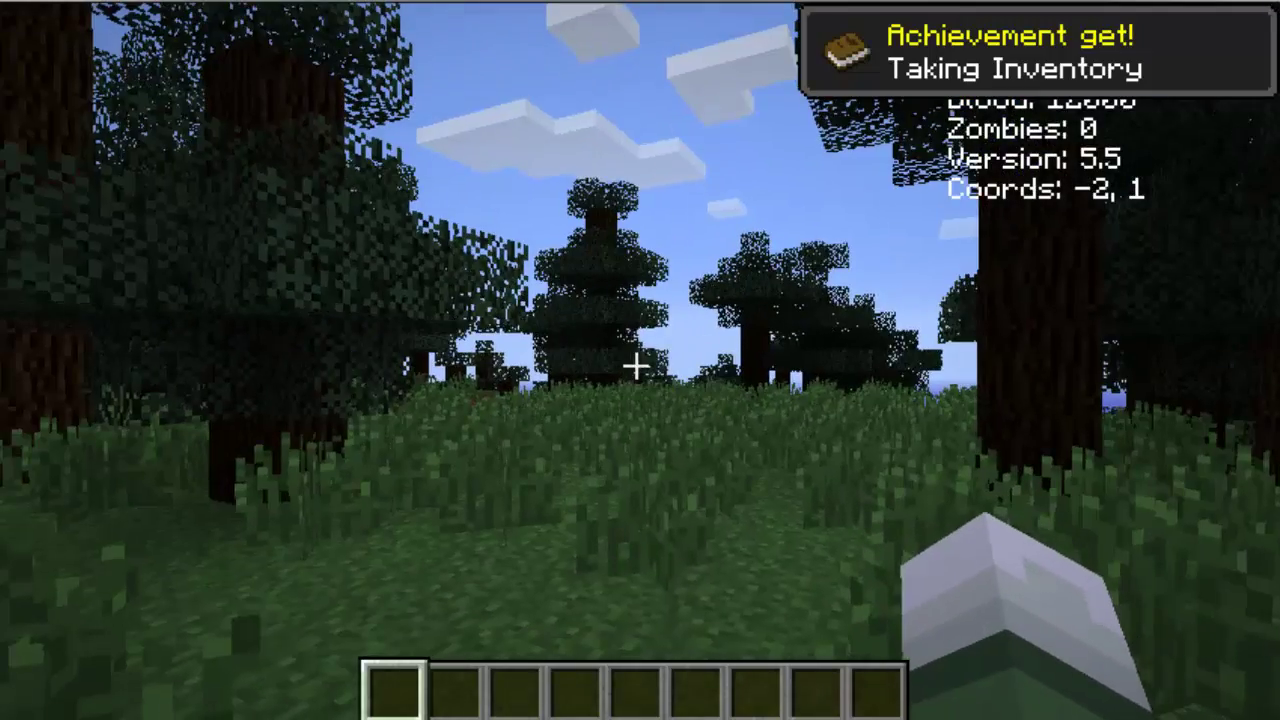
{"action": "key", "text": "w"}
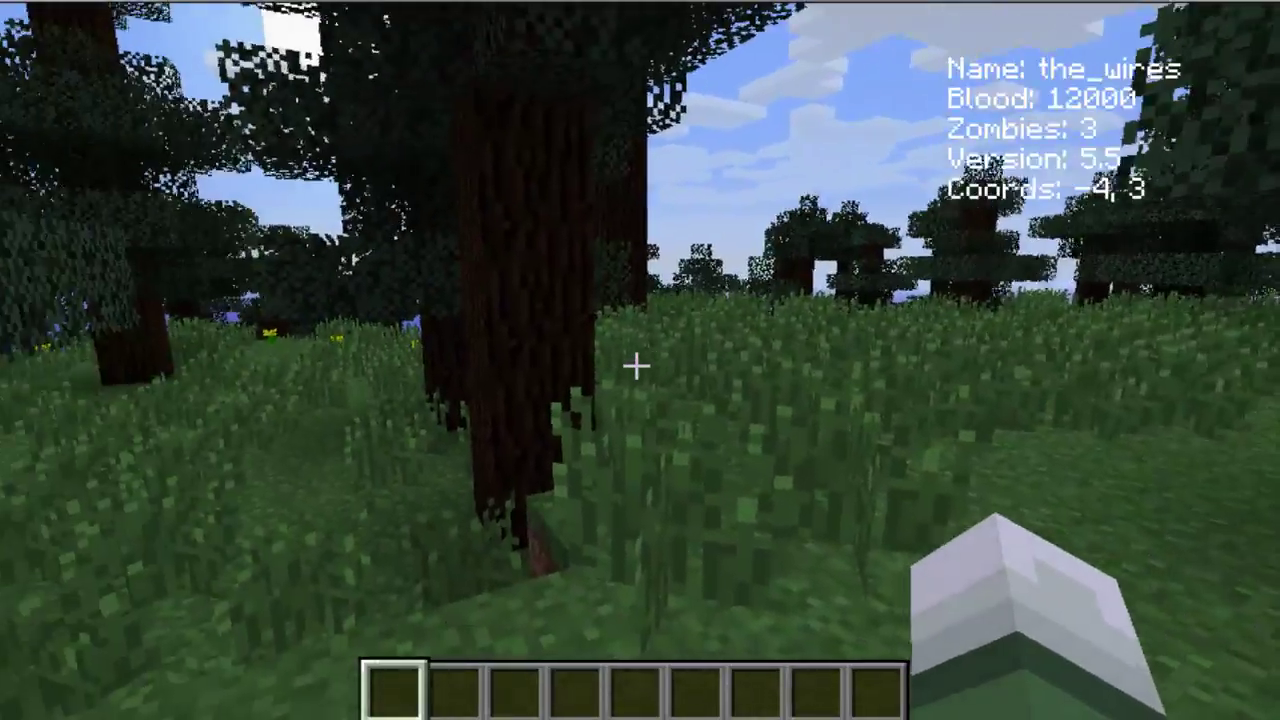
{"action": "key", "text": "w"}
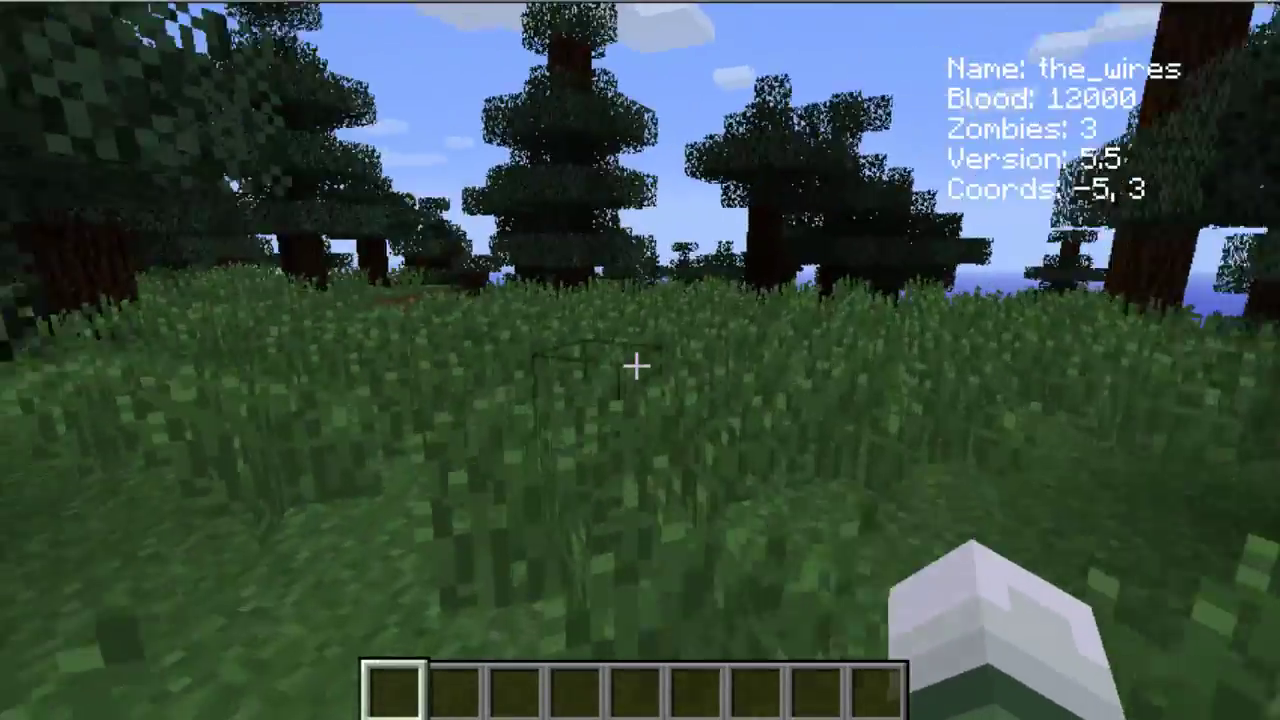
- Put the assault rifle from the Combat items into the third hotbar slot and try it out in the world
{"action": "key", "text": "e"}
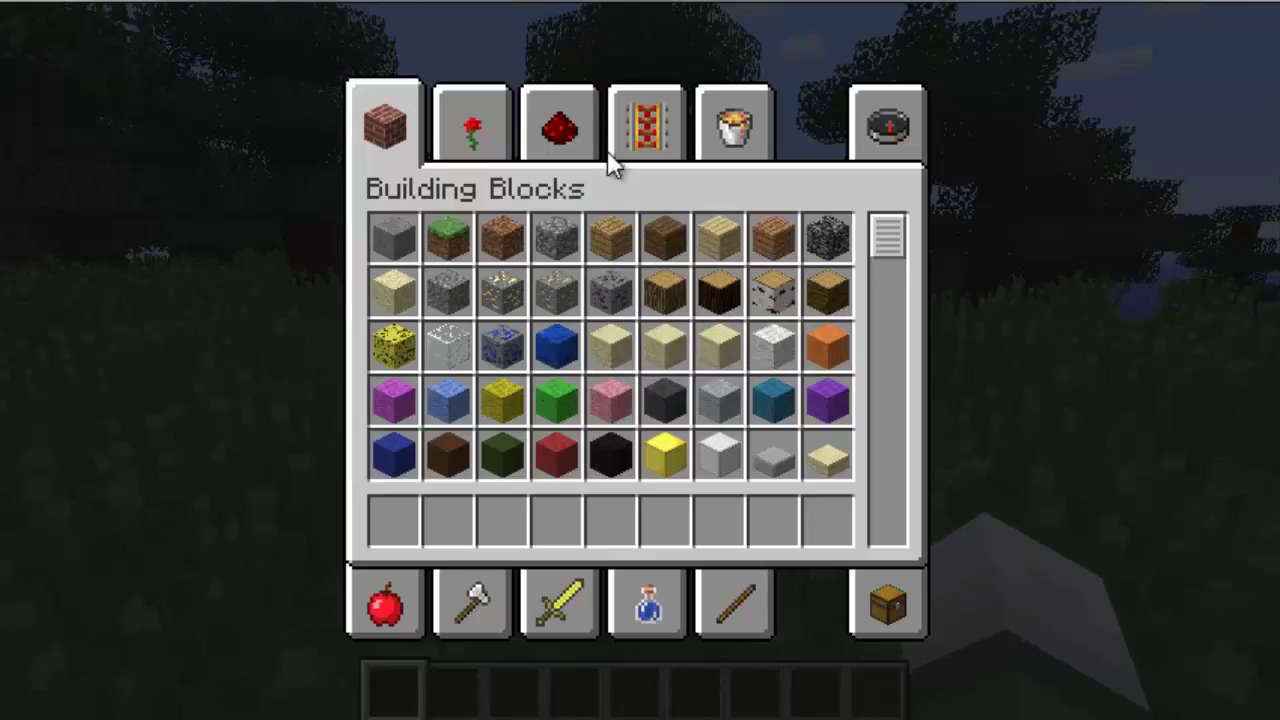
{"action": "left_click", "coordinate": [558, 603]}
{"action": "left_click", "coordinate": [515, 402]}
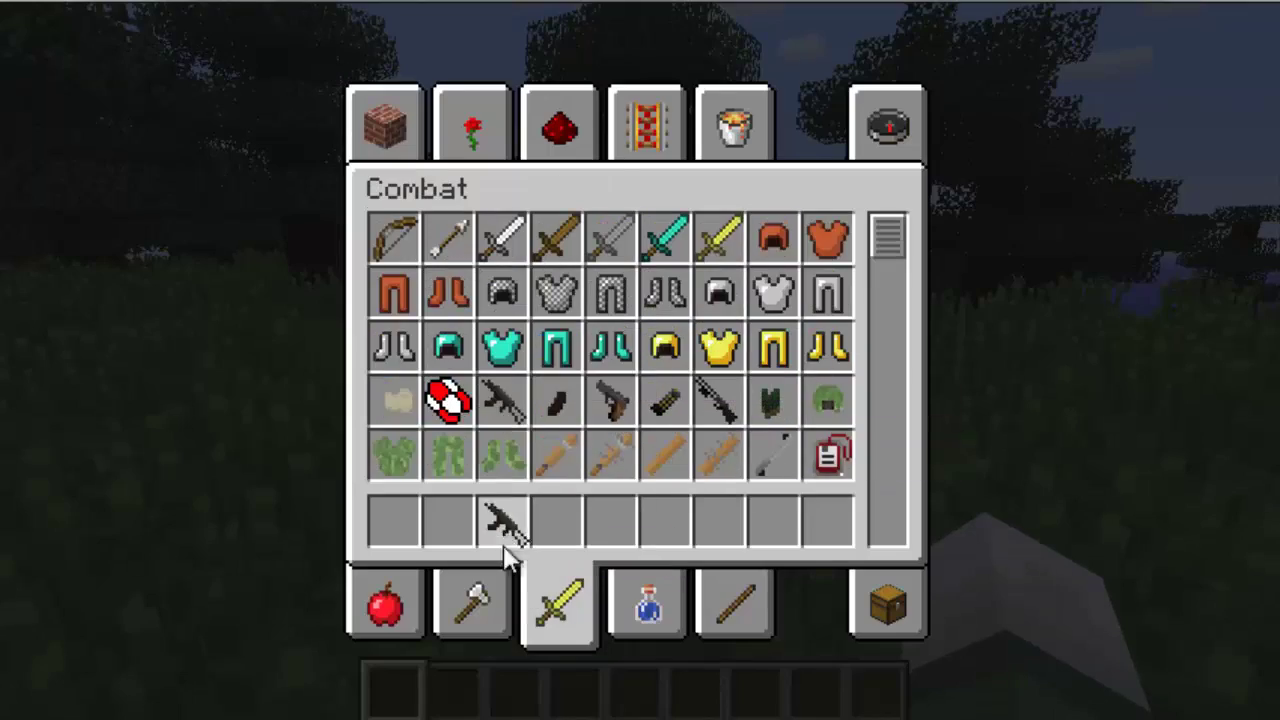
{"action": "left_click", "coordinate": [501, 515]}
{"action": "key", "text": "e"}
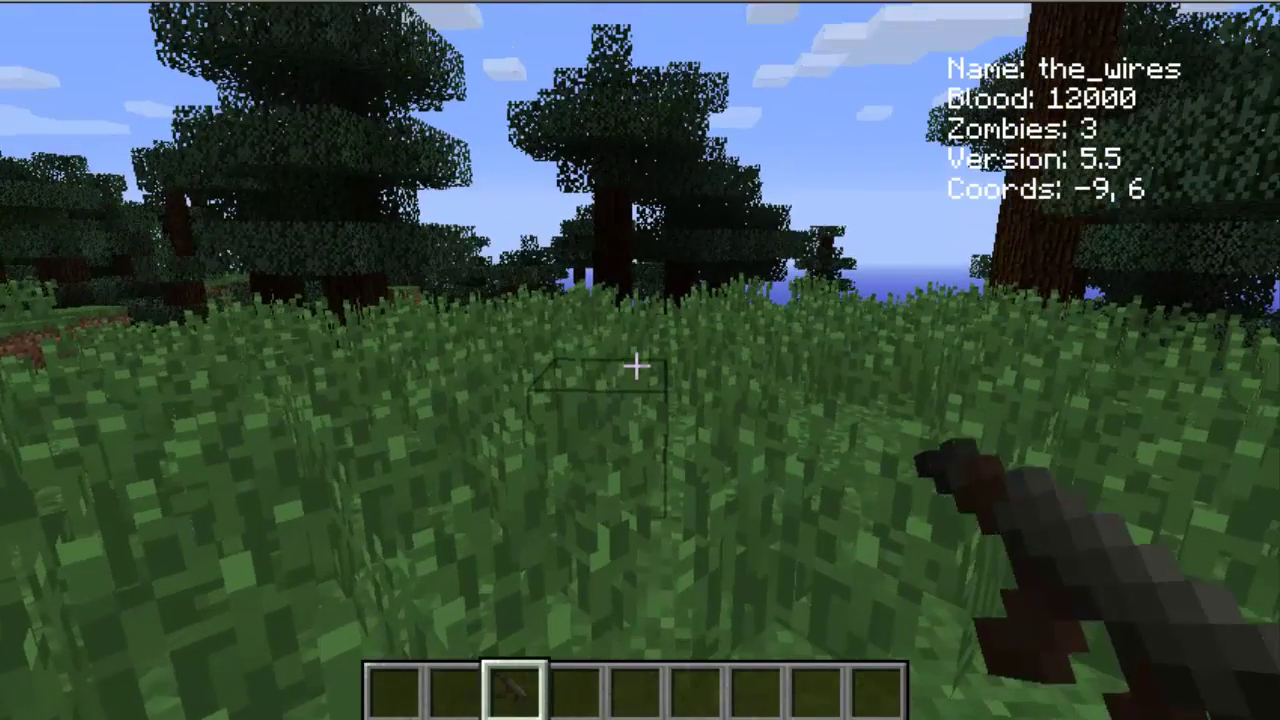
{"action": "right_click", "coordinate": [640, 366]}
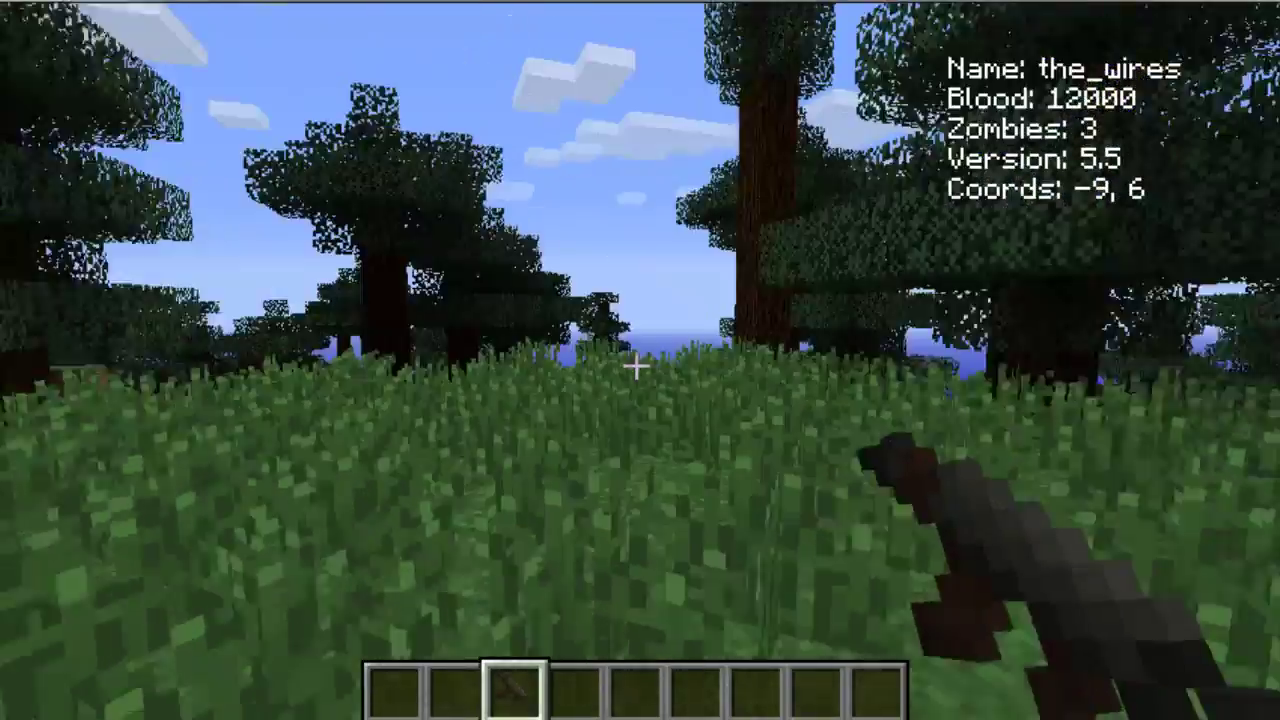
{"action": "key", "text": "w"}
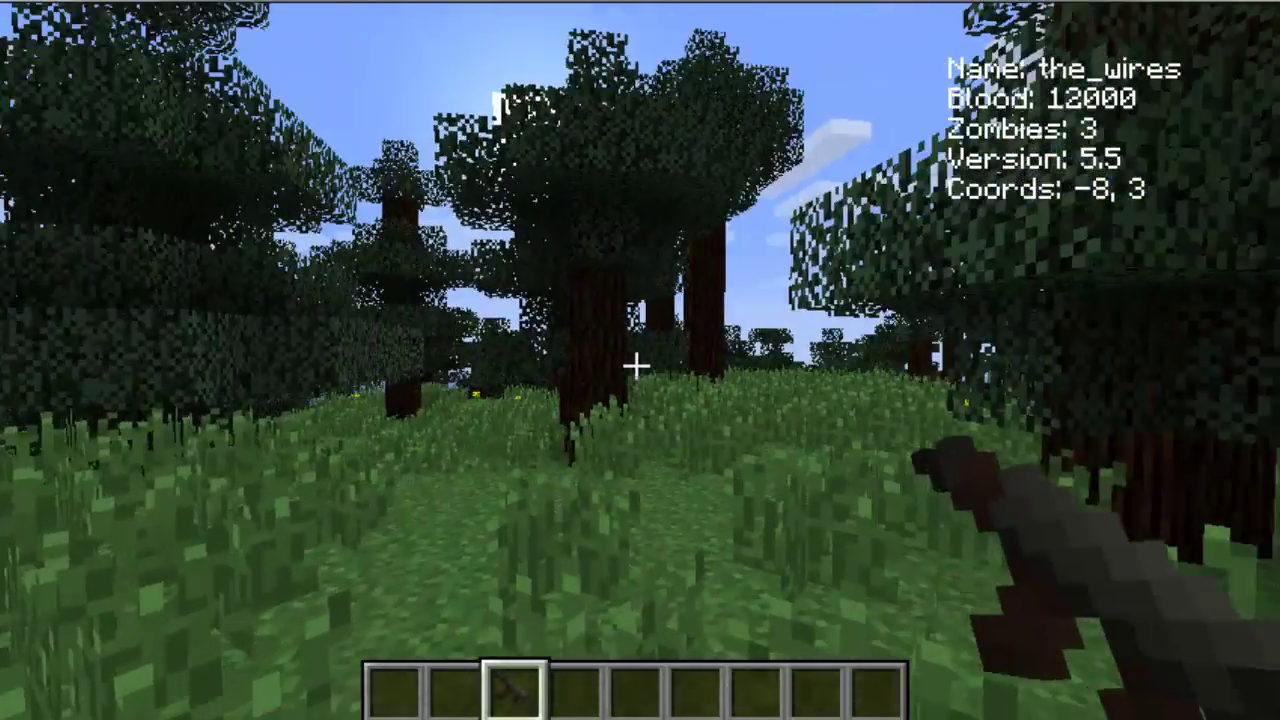
- Save and leave the world to the title screen and quit the game
{"action": "key", "text": "Escape"}
{"action": "left_click", "coordinate": [720, 528]}
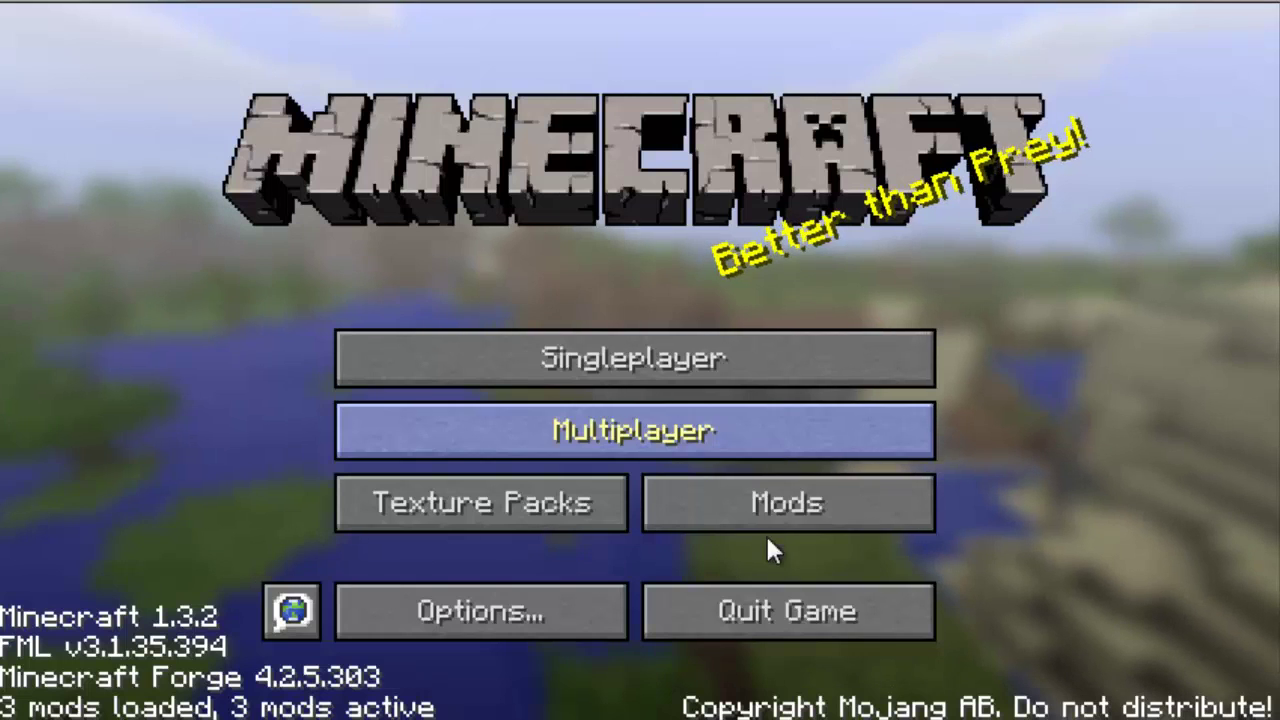
{"action": "left_click", "coordinate": [764, 612]}
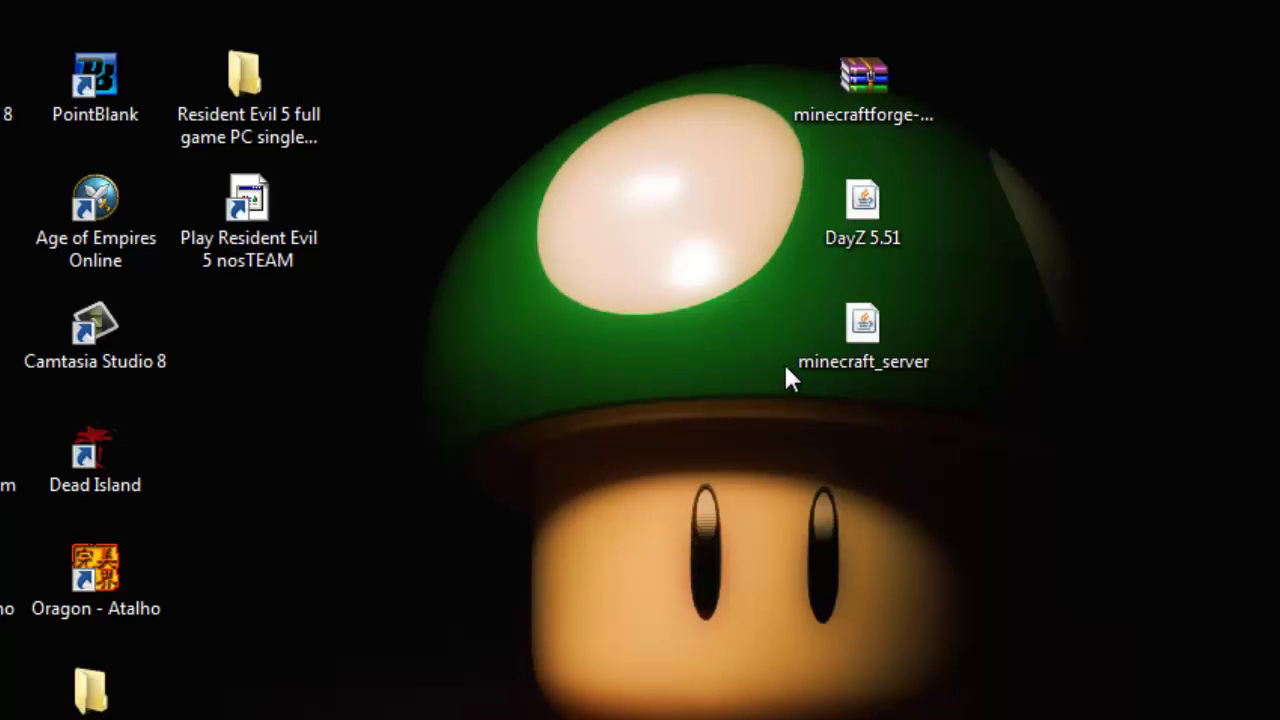
{"action": "right_click", "coordinate": [853, 330]}
{"action": "mouse_move", "coordinate": [982, 433]}
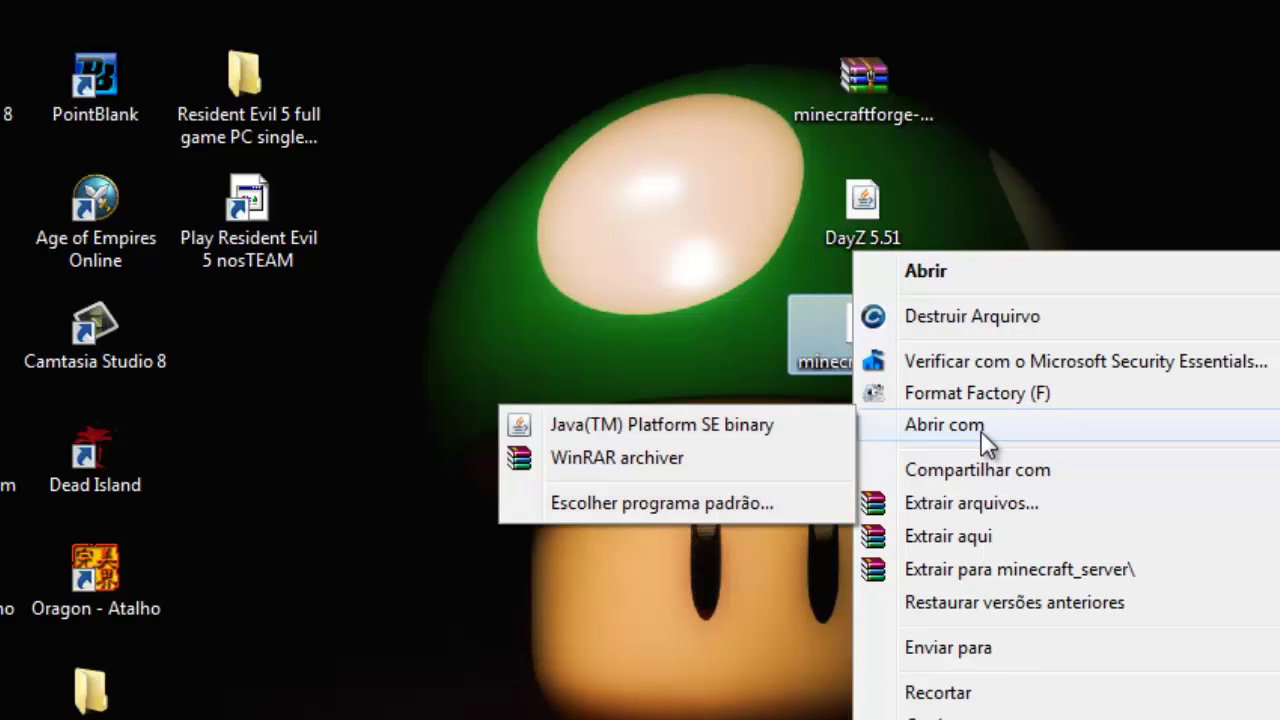
{"action": "left_click", "coordinate": [739, 322]}
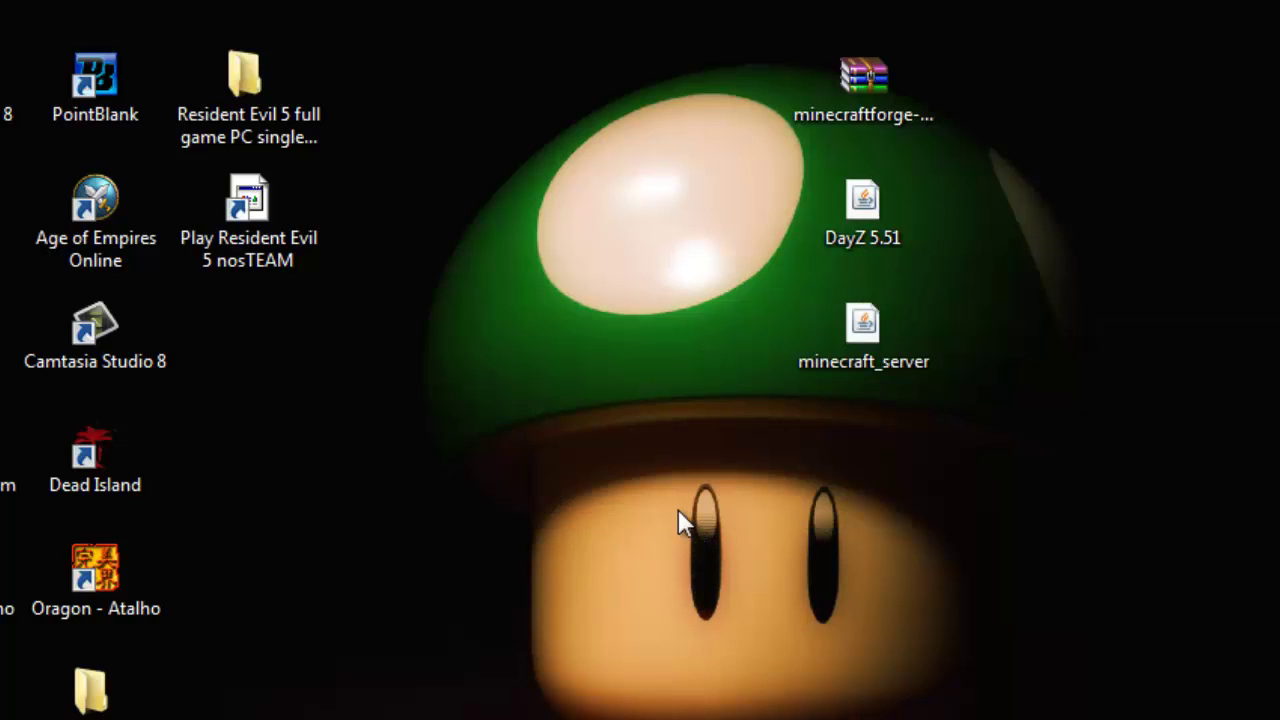
- Create a desktop folder named DayZ and place it below the minecraft_server file
{"action": "right_click", "coordinate": [679, 521]}
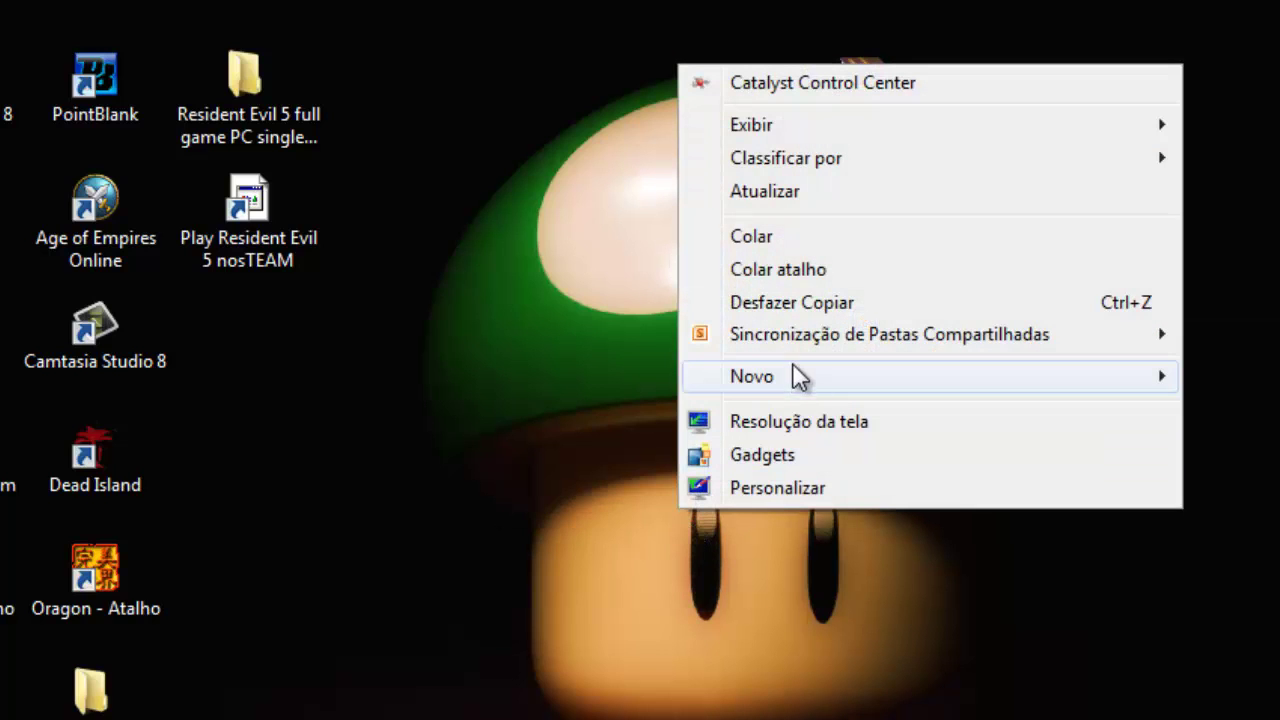
{"action": "mouse_move", "coordinate": [792, 362]}
{"action": "left_click", "coordinate": [495, 383]}
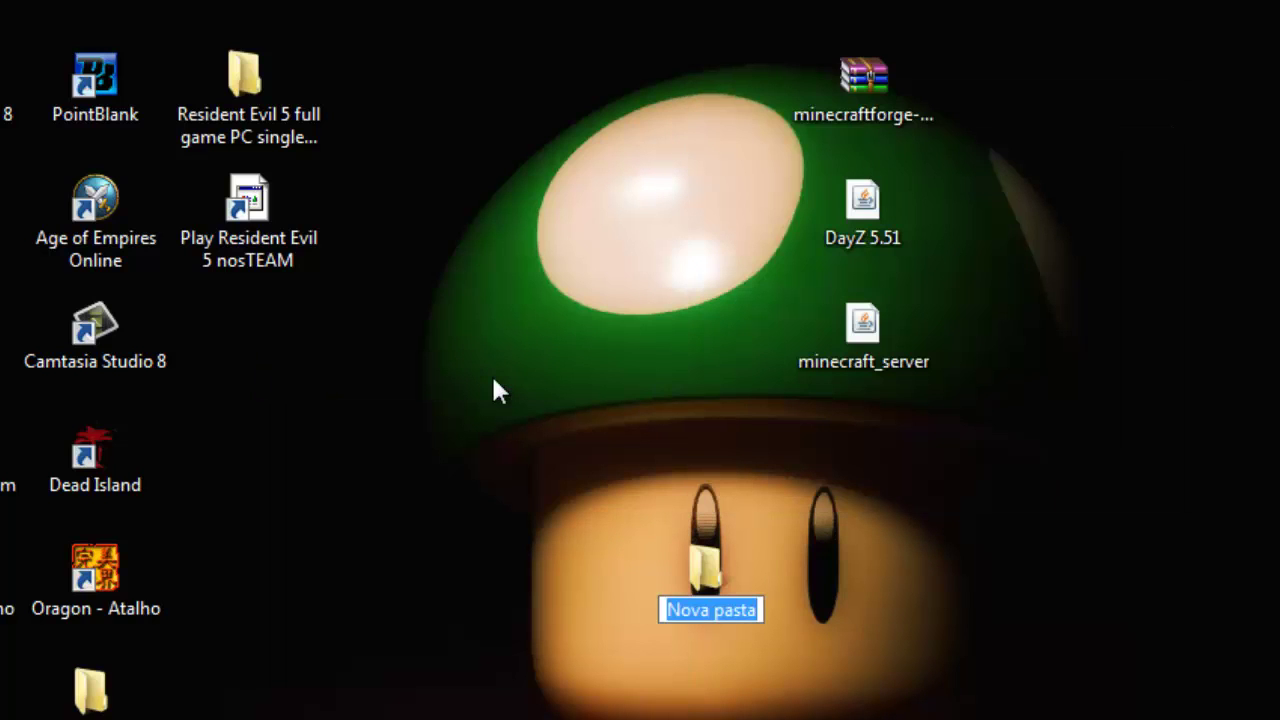
{"action": "type", "text": "DayZ"}
{"action": "key", "text": "Return"}
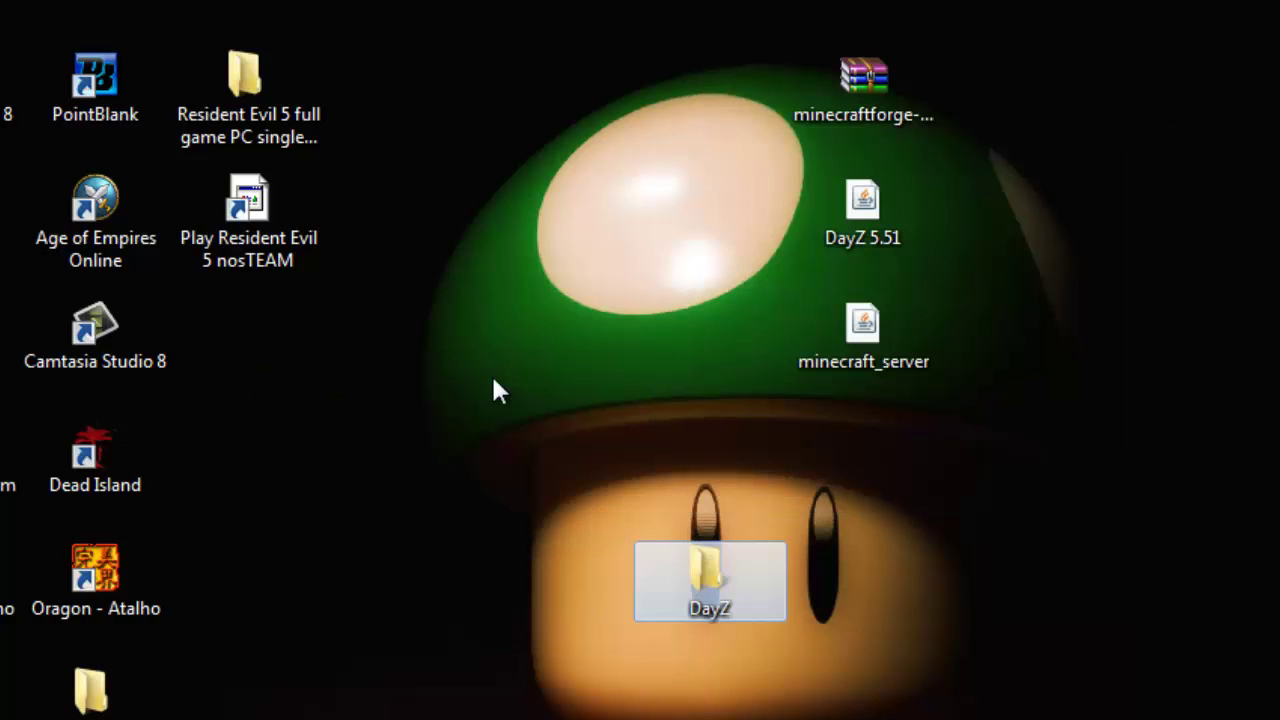
{"action": "left_click_drag", "start_coordinate": [657, 543], "coordinate": [870, 462]}
- Move the minecraft_server file into the desktop DayZ folder, open that folder and run the server file there
{"action": "left_click", "coordinate": [864, 330]}
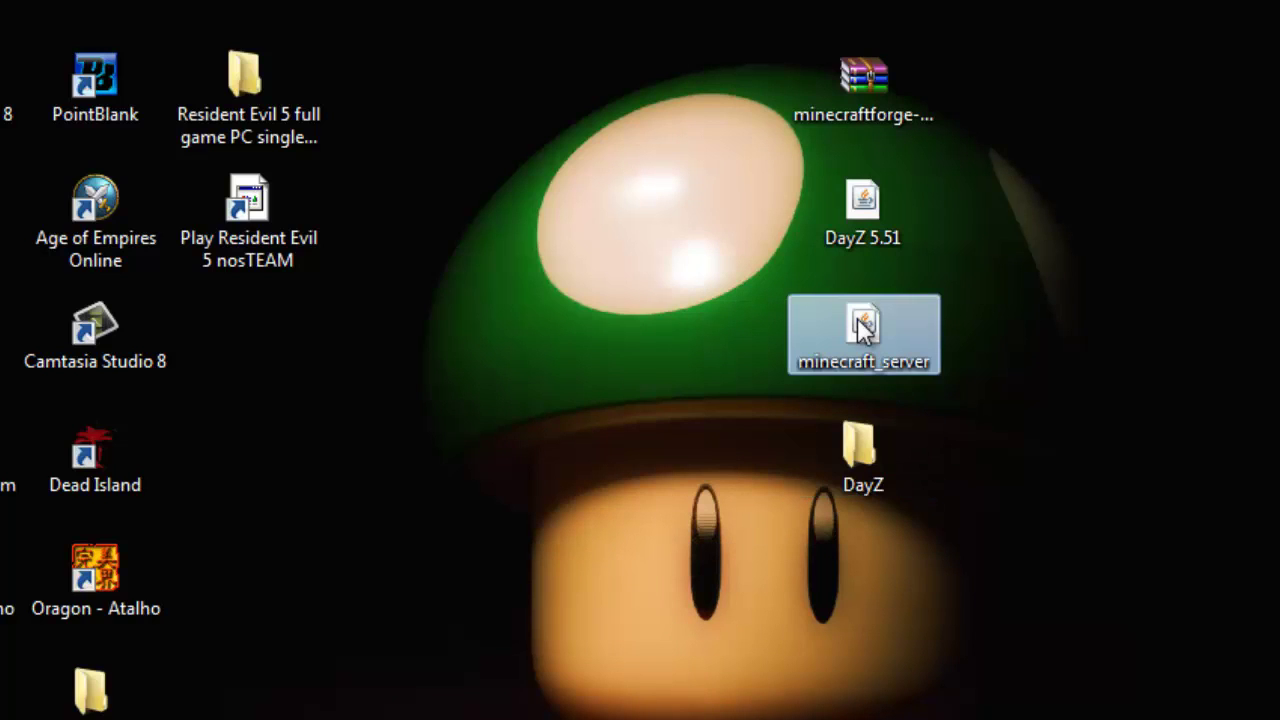
{"action": "right_click", "coordinate": [865, 336]}
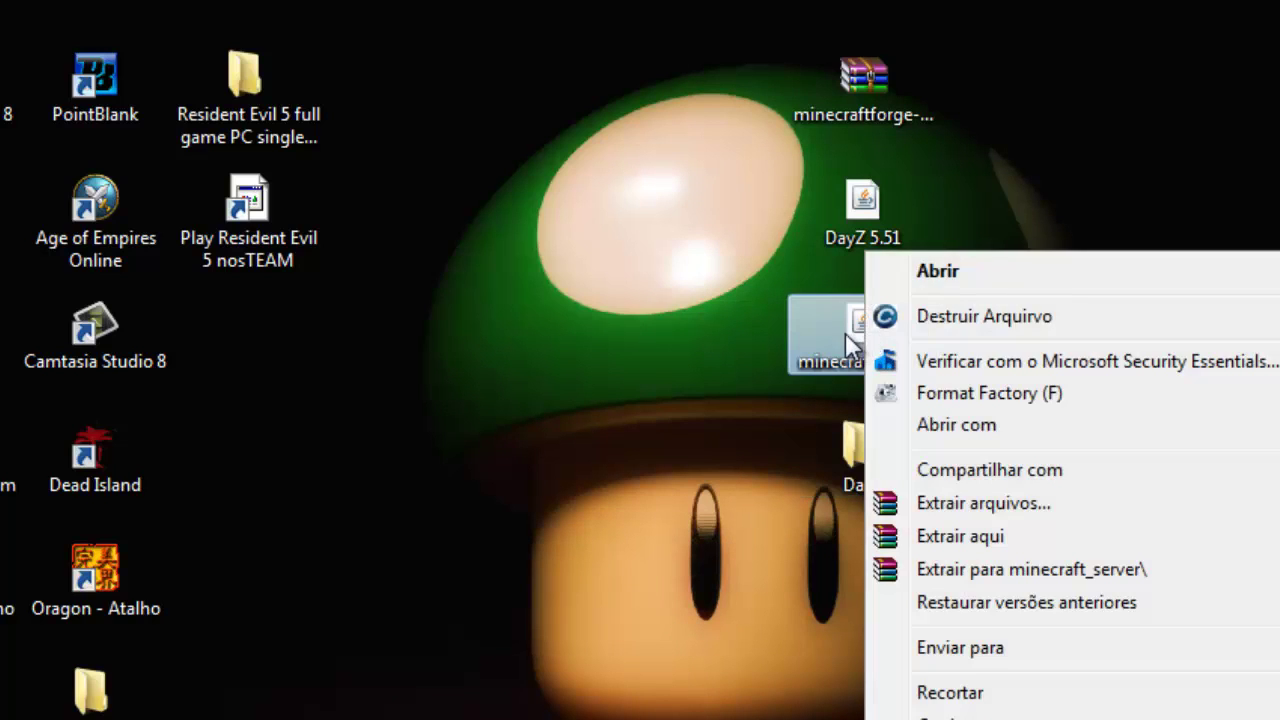
{"action": "key", "text": "Escape"}
{"action": "left_click_drag", "start_coordinate": [865, 340], "coordinate": [860, 442]}
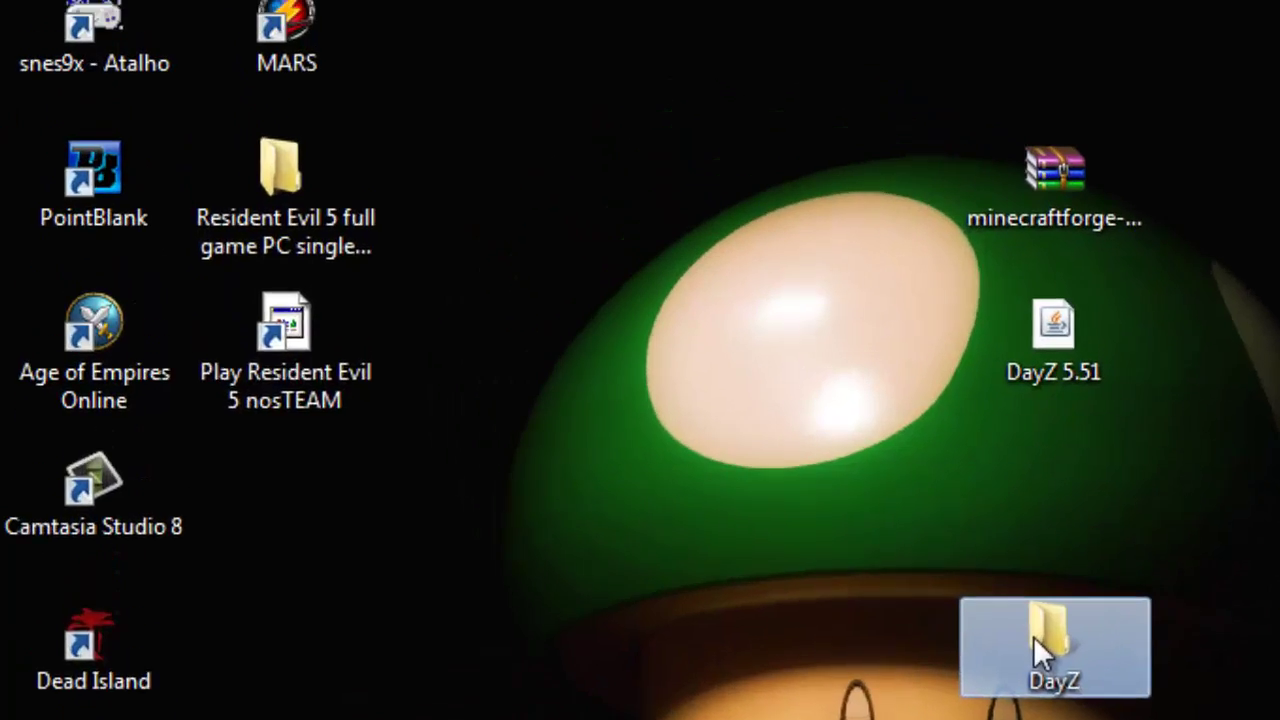
{"action": "double_click", "coordinate": [852, 452]}
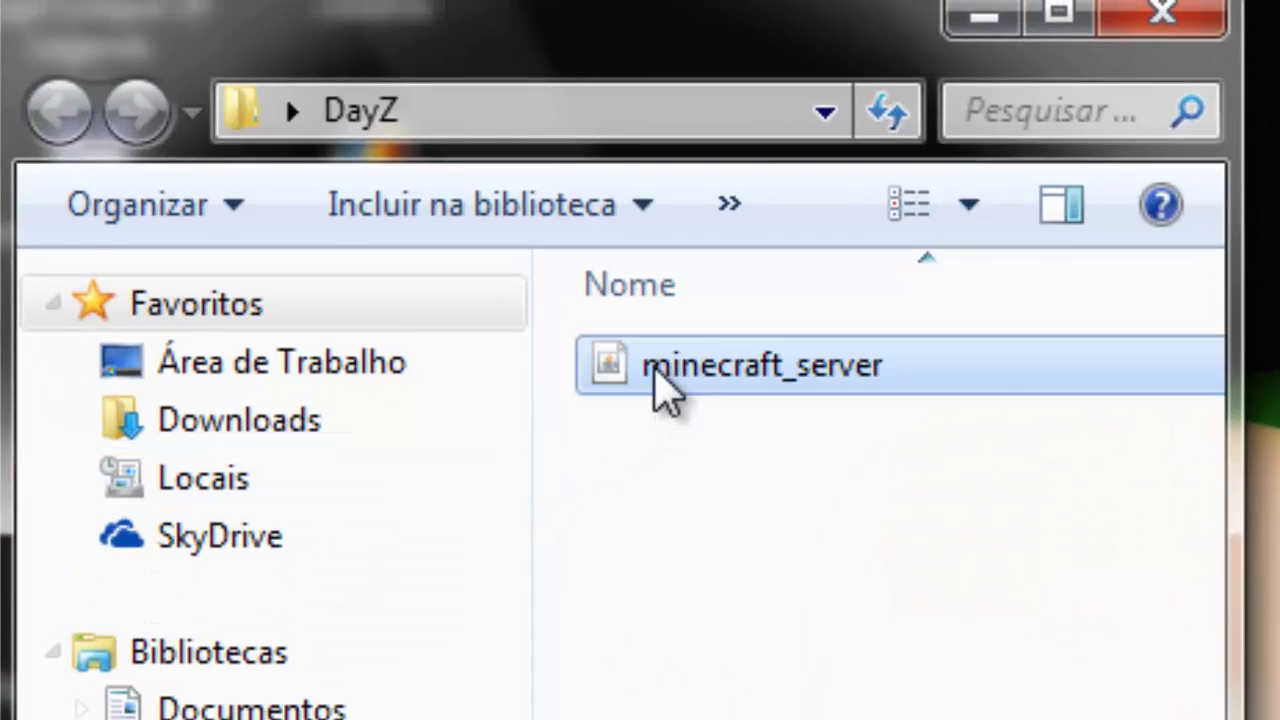
{"action": "double_click", "coordinate": [658, 372]}
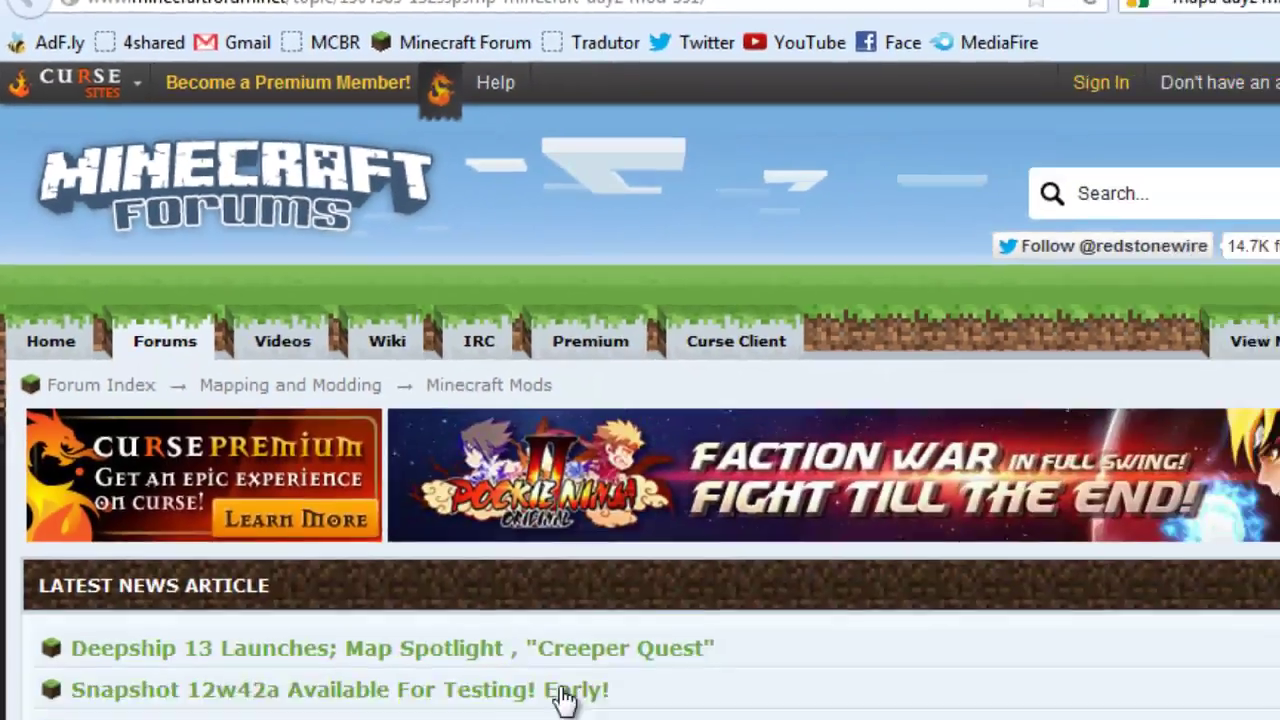
- Look through the Minecraft Forums DayZ mod 5.51 thread, including its client and server installation sections
{"action": "scroll", "coordinate": [486, 591], "scroll_direction": "down", "scroll_amount": 5}
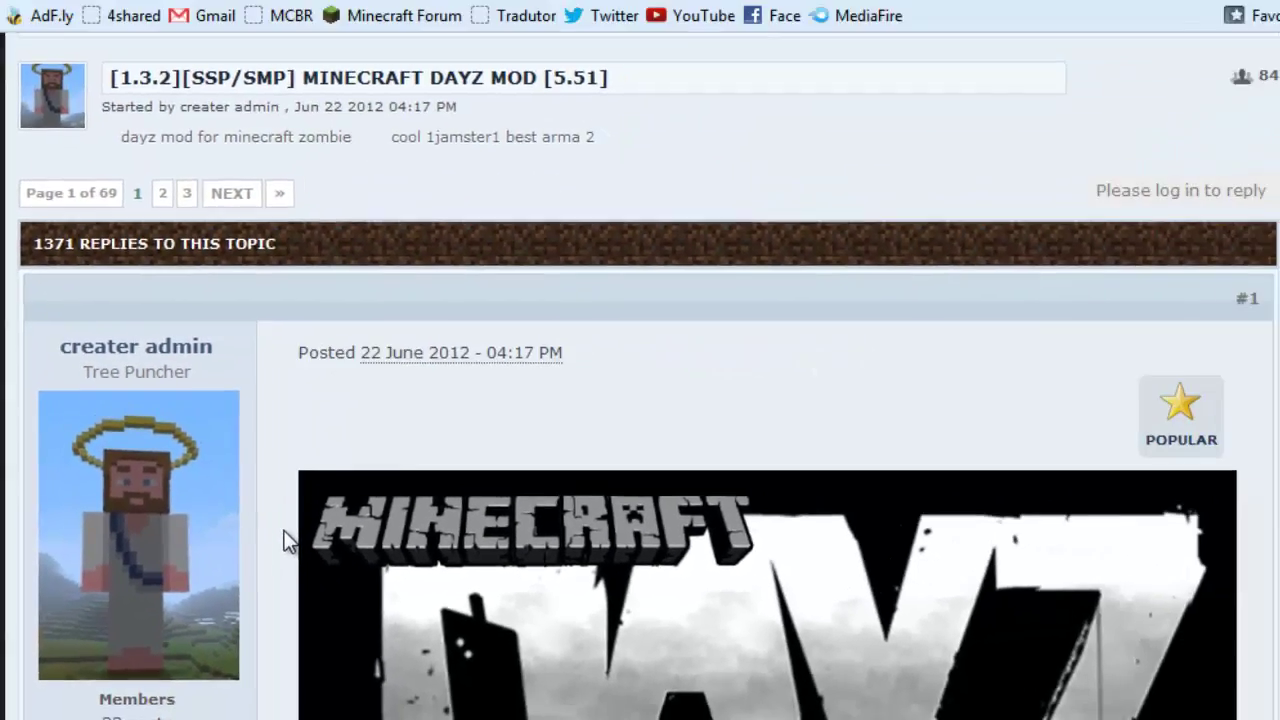
{"action": "scroll", "coordinate": [275, 540], "scroll_direction": "down", "scroll_amount": 2}
{"action": "scroll", "coordinate": [275, 535], "scroll_direction": "down", "scroll_amount": 20}
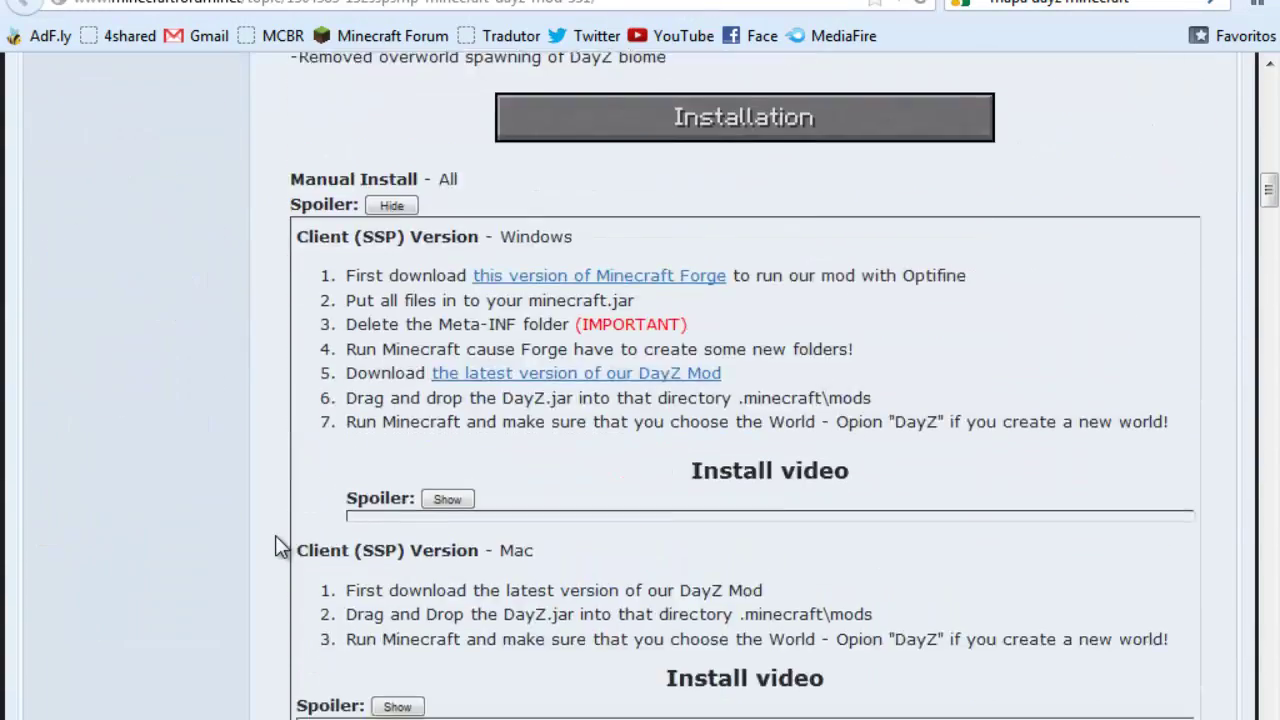
{"action": "scroll", "coordinate": [277, 541], "scroll_direction": "down", "scroll_amount": 10}
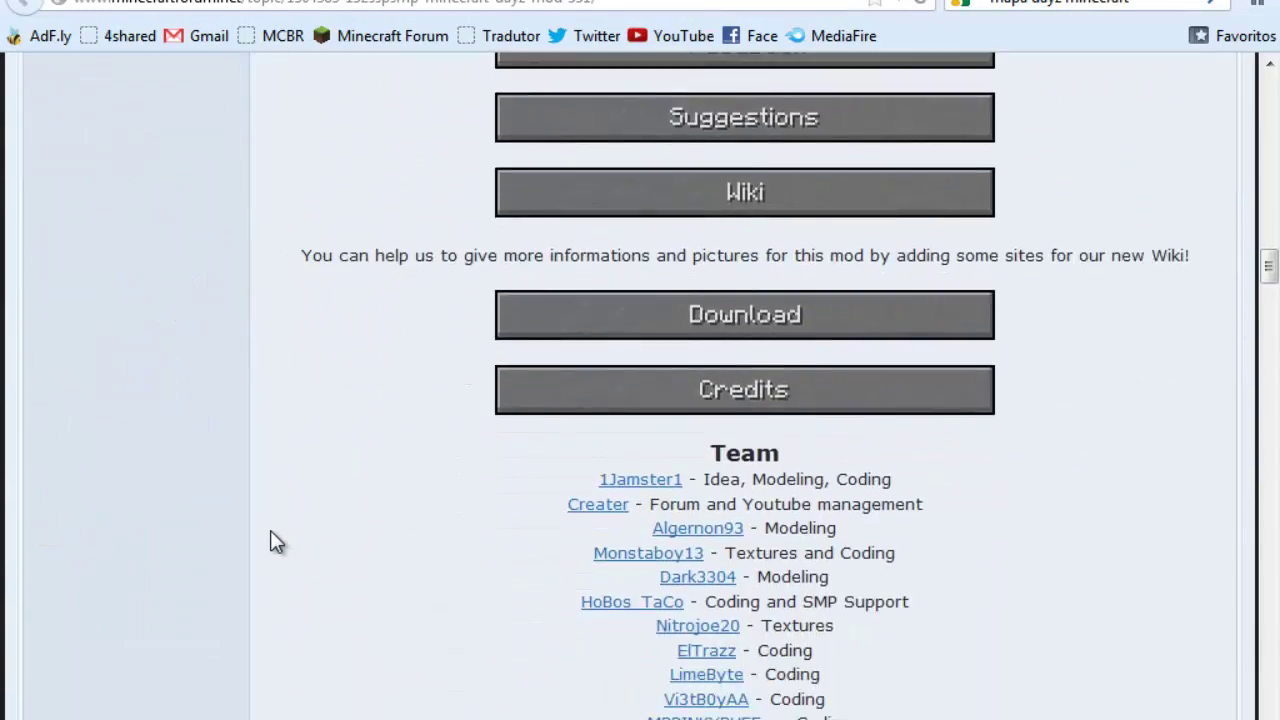
{"action": "scroll", "coordinate": [277, 541], "scroll_direction": "up", "scroll_amount": 10}
{"action": "scroll", "coordinate": [271, 533], "scroll_direction": "up", "scroll_amount": 20}
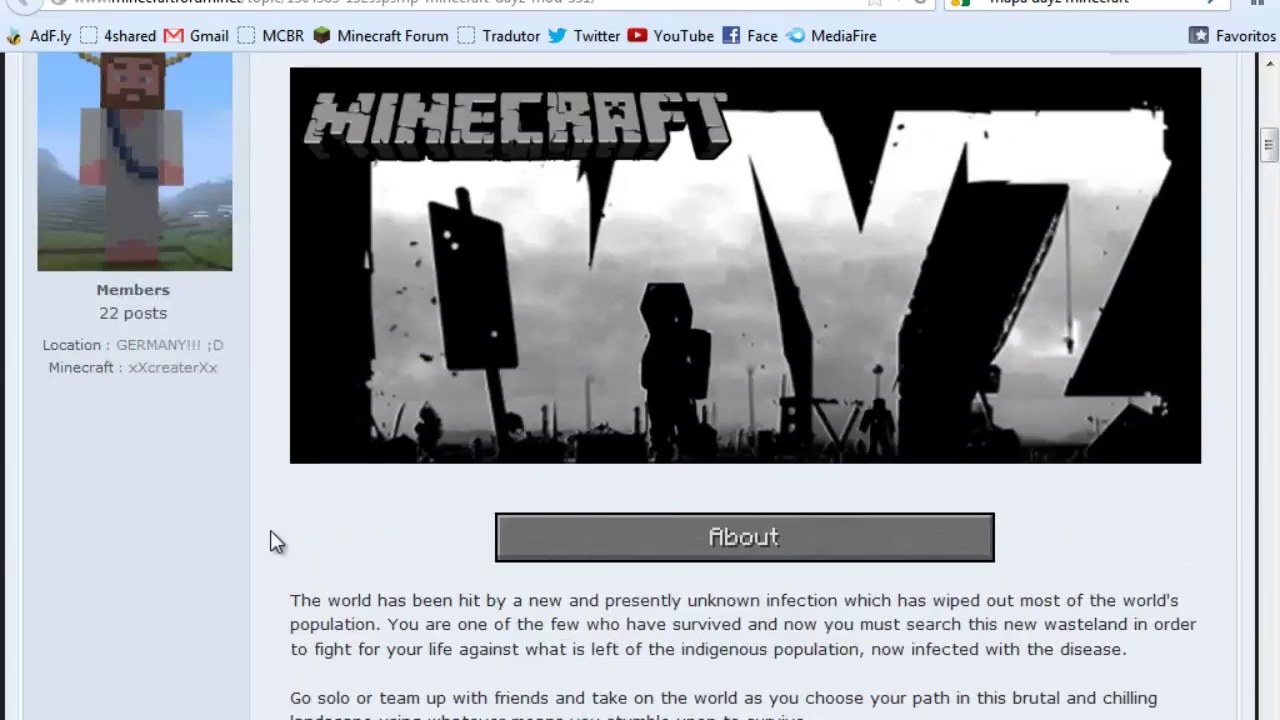
{"action": "scroll", "coordinate": [269, 540], "scroll_direction": "up", "scroll_amount": 3}
{"action": "scroll", "coordinate": [284, 568], "scroll_direction": "down", "scroll_amount": 15}
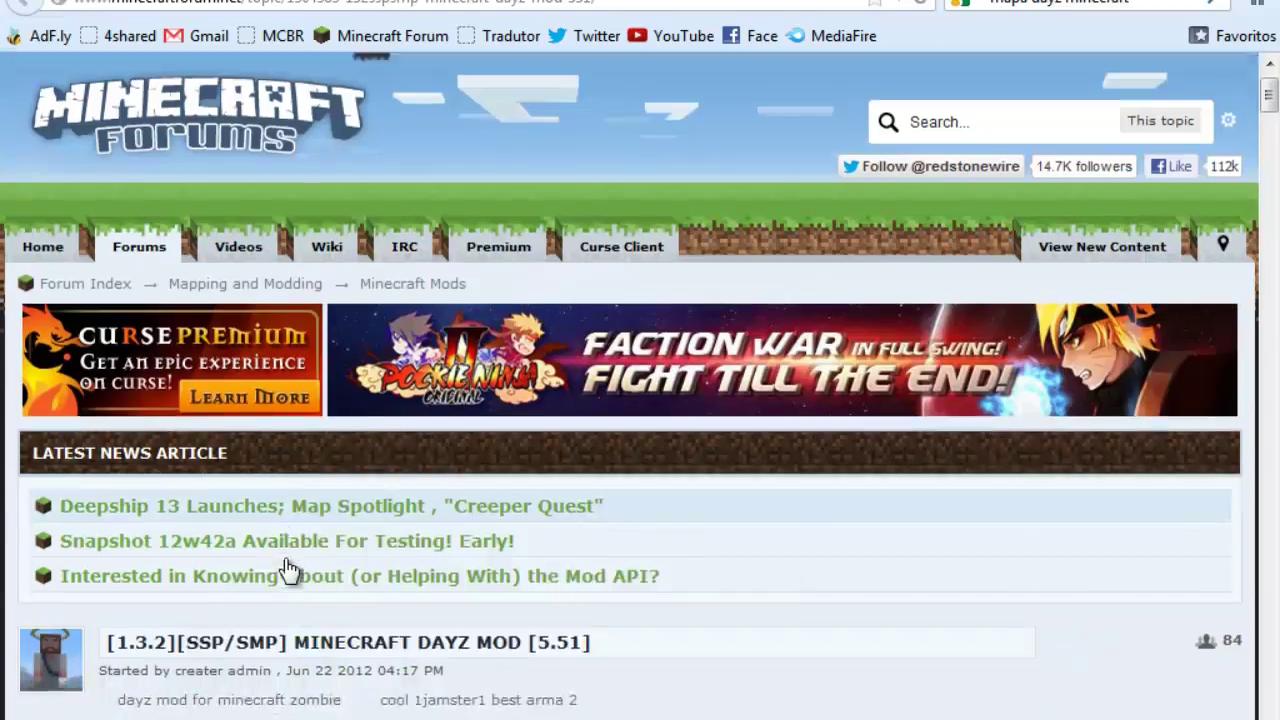
{"action": "scroll", "coordinate": [284, 558], "scroll_direction": "down", "scroll_amount": 6}
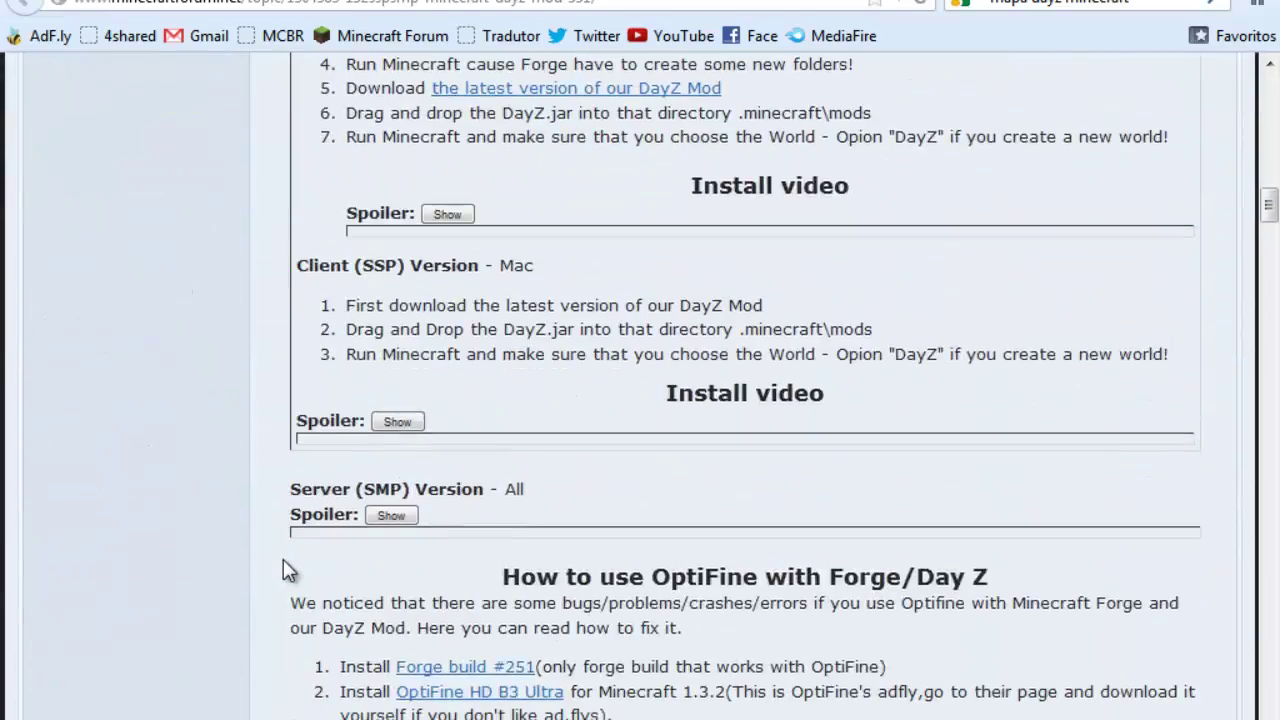
{"action": "scroll", "coordinate": [283, 559], "scroll_direction": "up", "scroll_amount": 15}
{"action": "scroll", "coordinate": [283, 570], "scroll_direction": "up", "scroll_amount": 6}
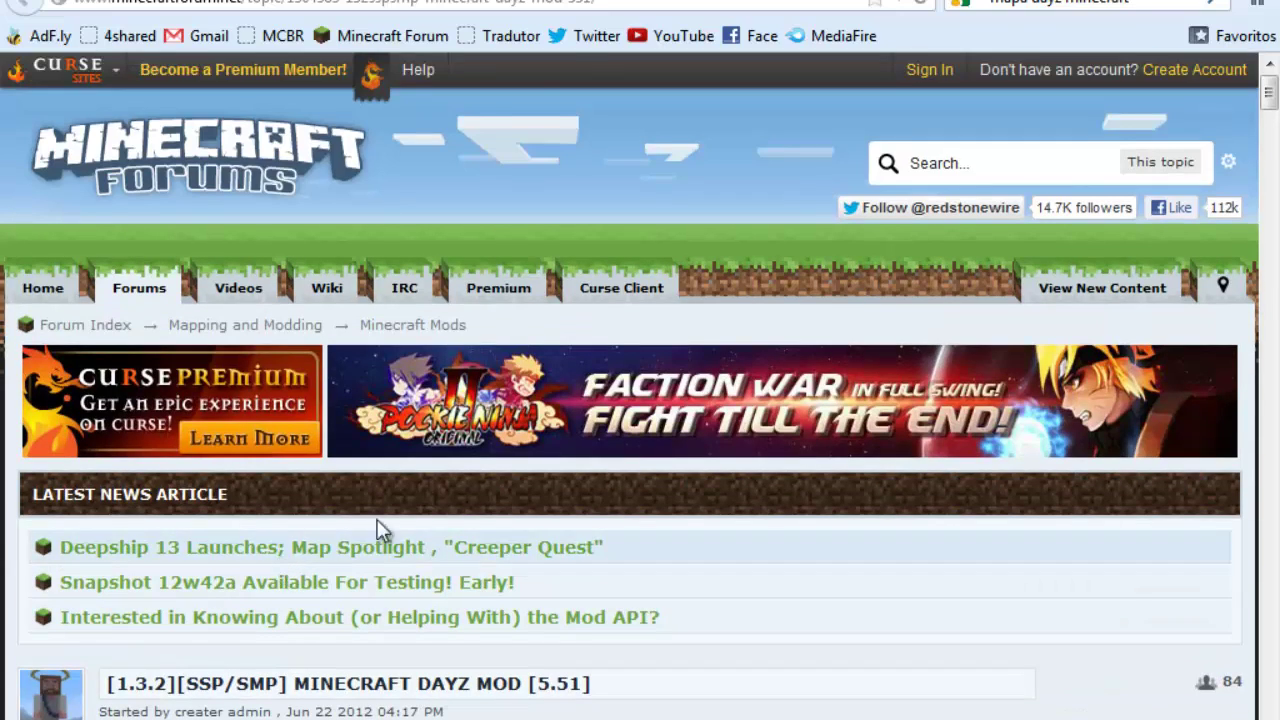
{"action": "scroll", "coordinate": [220, 274], "scroll_direction": "down", "scroll_amount": 4}
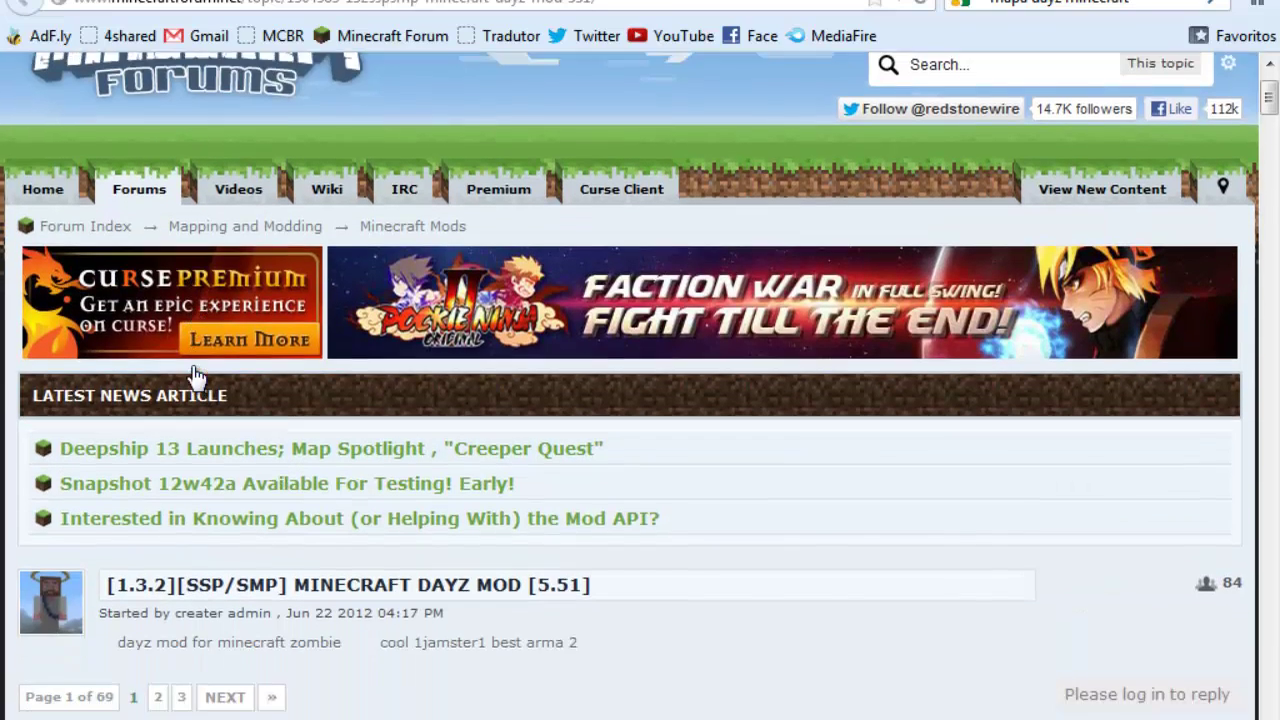
{"action": "scroll", "coordinate": [399, 543], "scroll_direction": "up", "scroll_amount": 4}
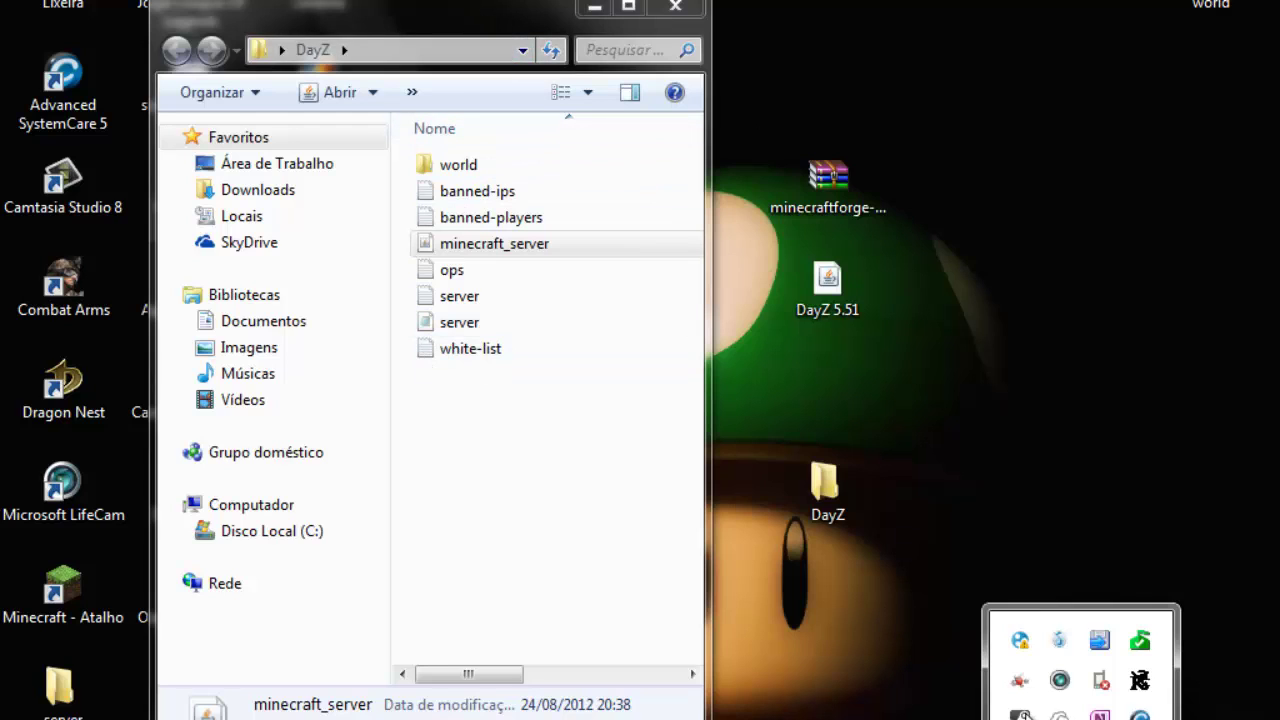
- Copy this computer's IPv4 address from LogMeIn Hamachi and close its window
{"action": "left_click", "coordinate": [1020, 643]}
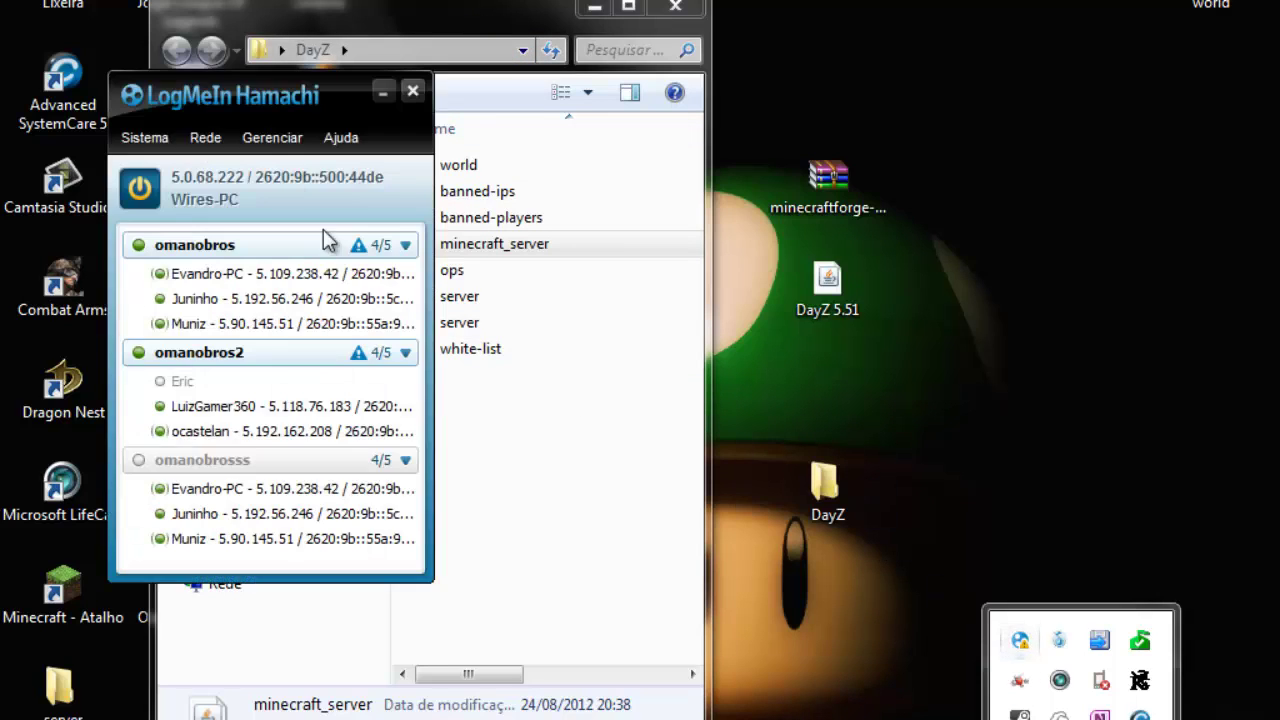
{"action": "left_click", "coordinate": [259, 173]}
{"action": "left_click", "coordinate": [275, 189]}
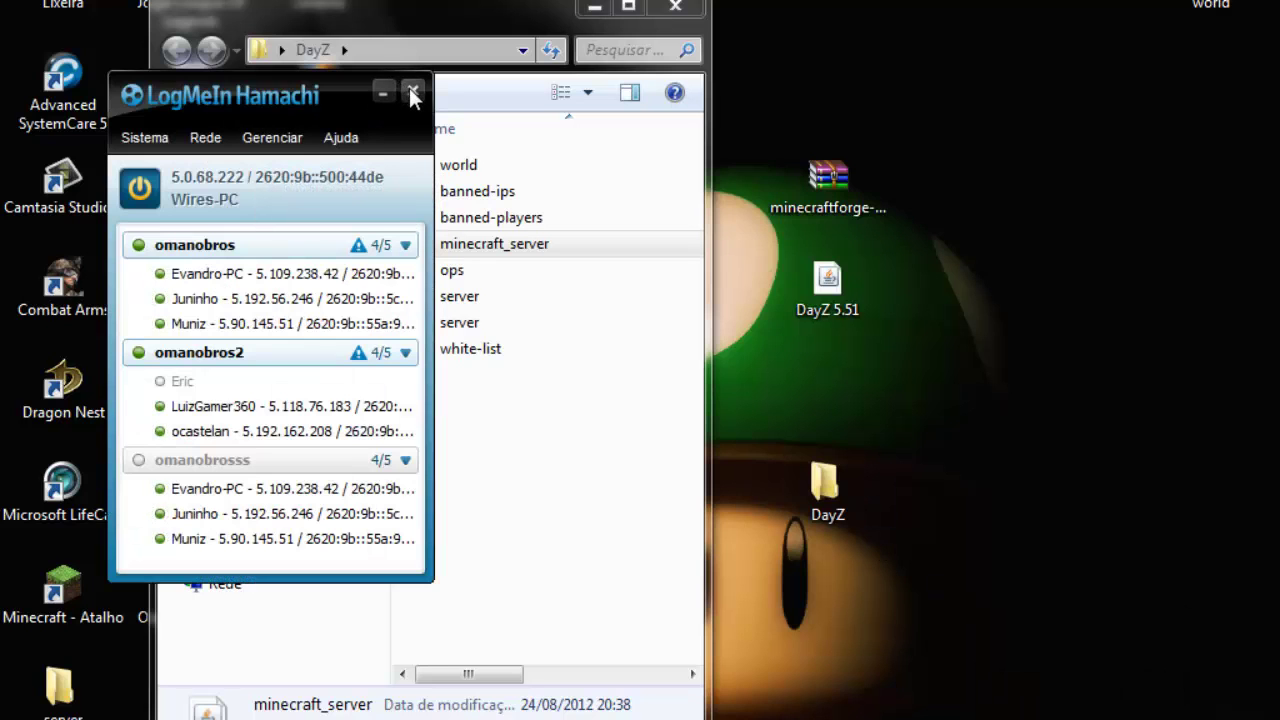
{"action": "left_click", "coordinate": [412, 91]}
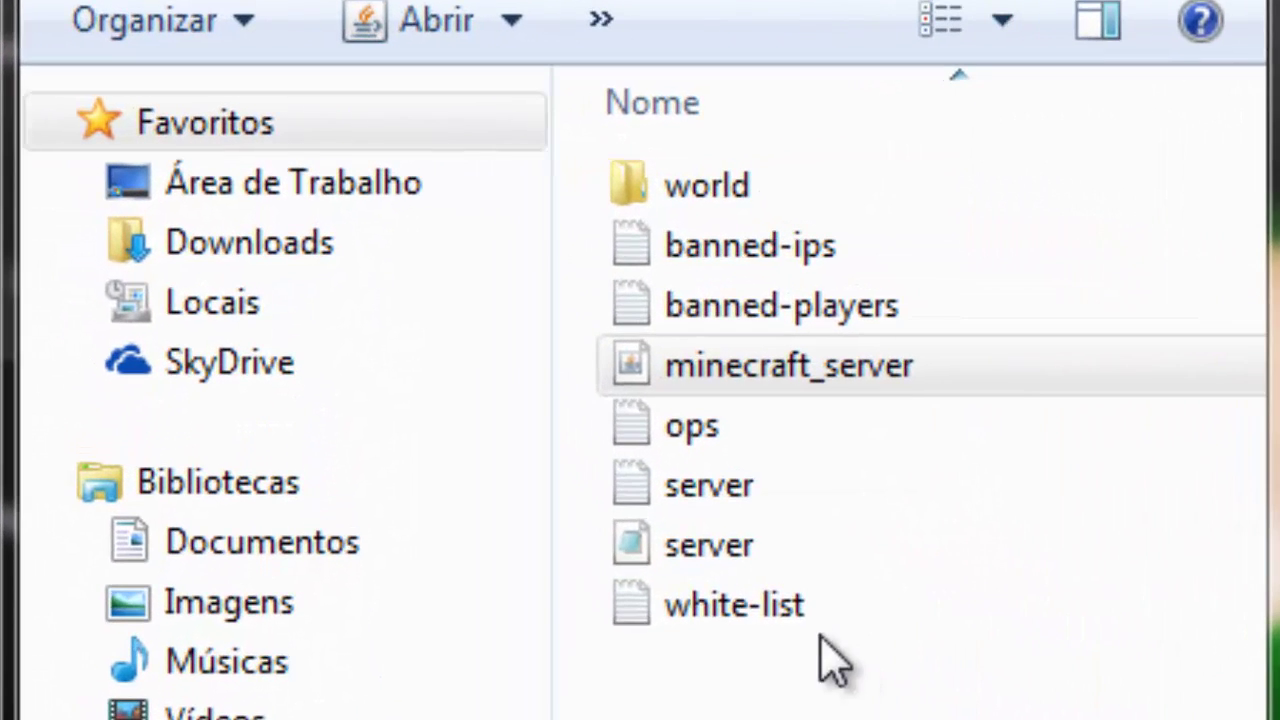
- In the DayZ folder's server properties file, set server-ip to the copied address 5.0.68.222 and online-mode to false
{"action": "left_click", "coordinate": [700, 546]}
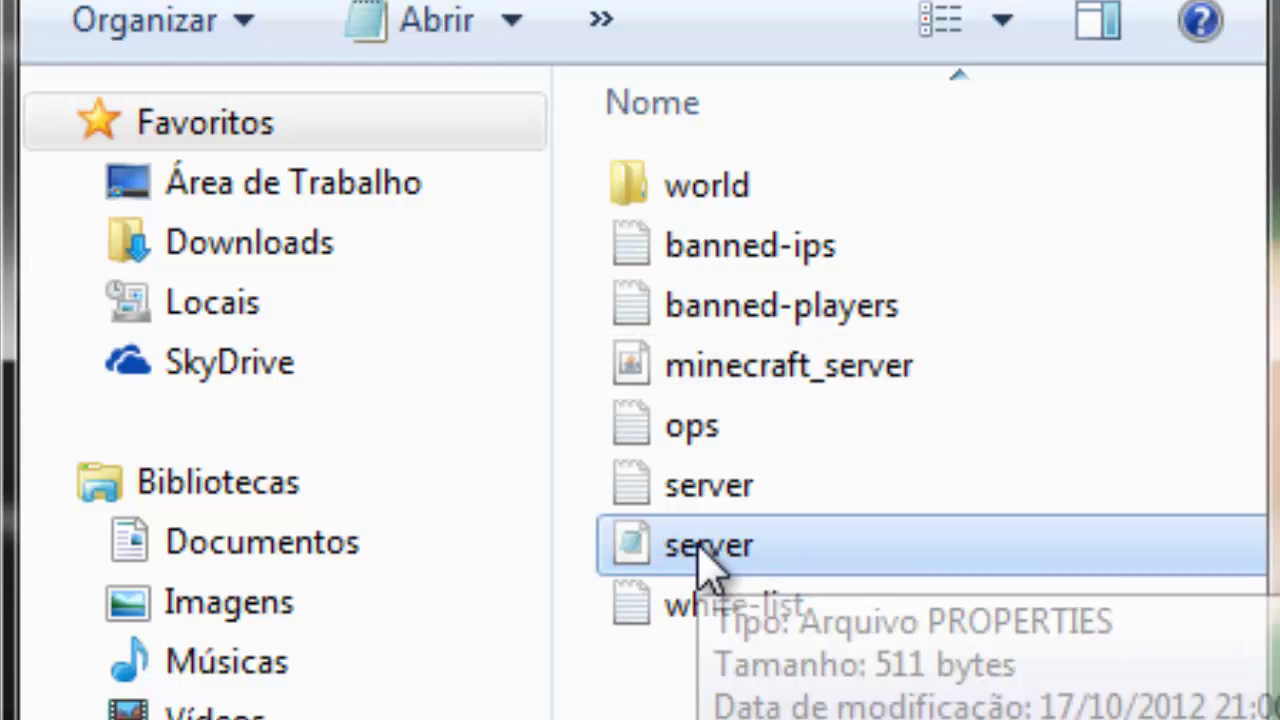
{"action": "double_click", "coordinate": [700, 548]}
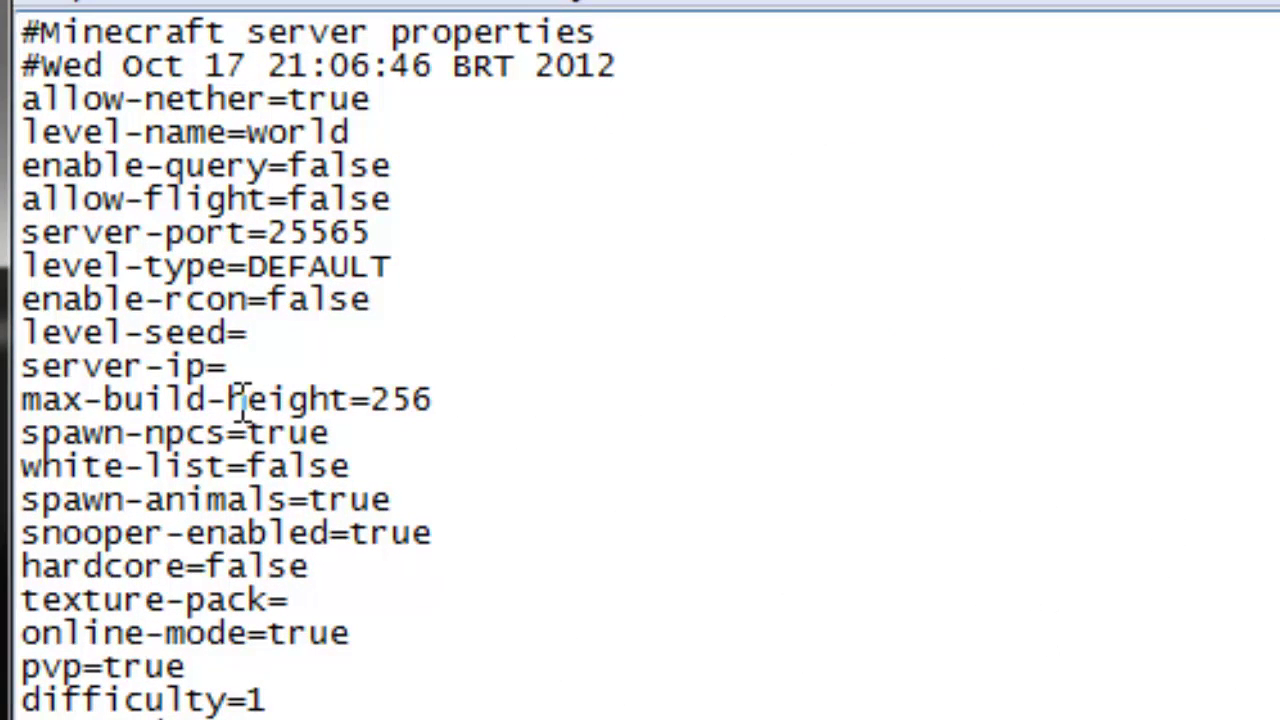
{"action": "left_click", "coordinate": [259, 357]}
{"action": "right_click", "coordinate": [262, 365]}
{"action": "left_click", "coordinate": [500, 609]}
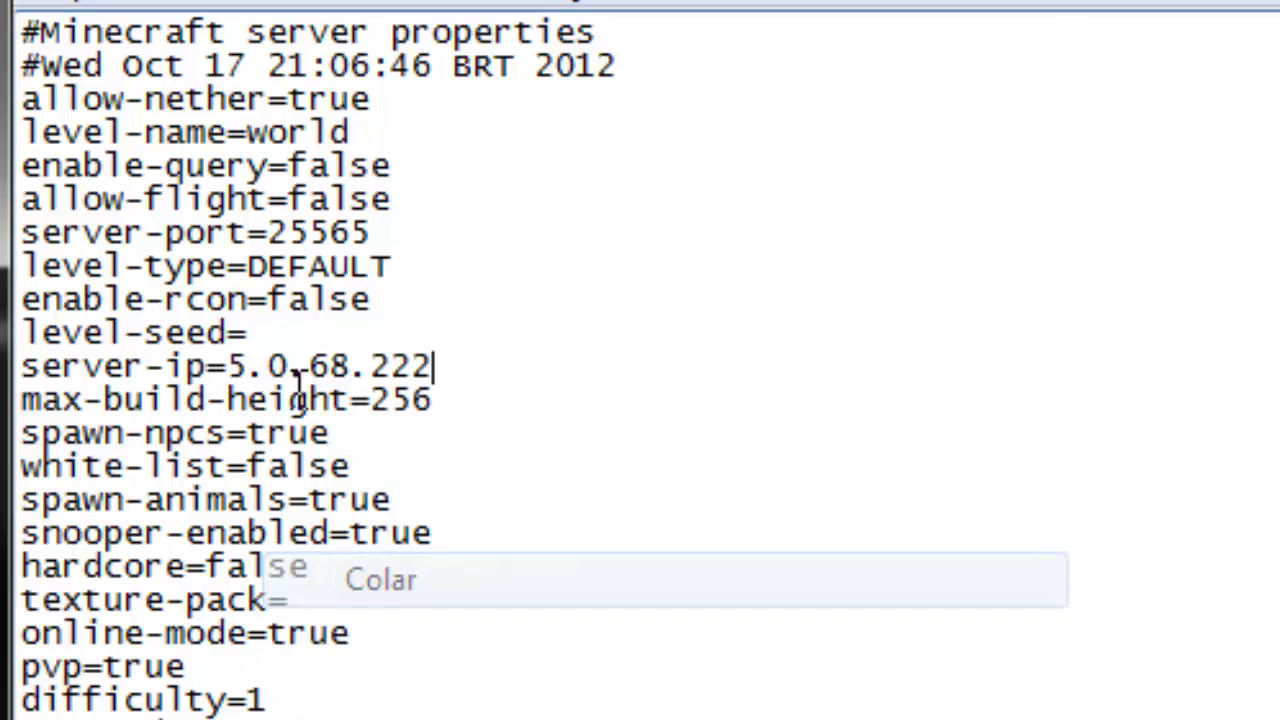
{"action": "left_click_drag", "start_coordinate": [469, 361], "coordinate": [8, 358]}
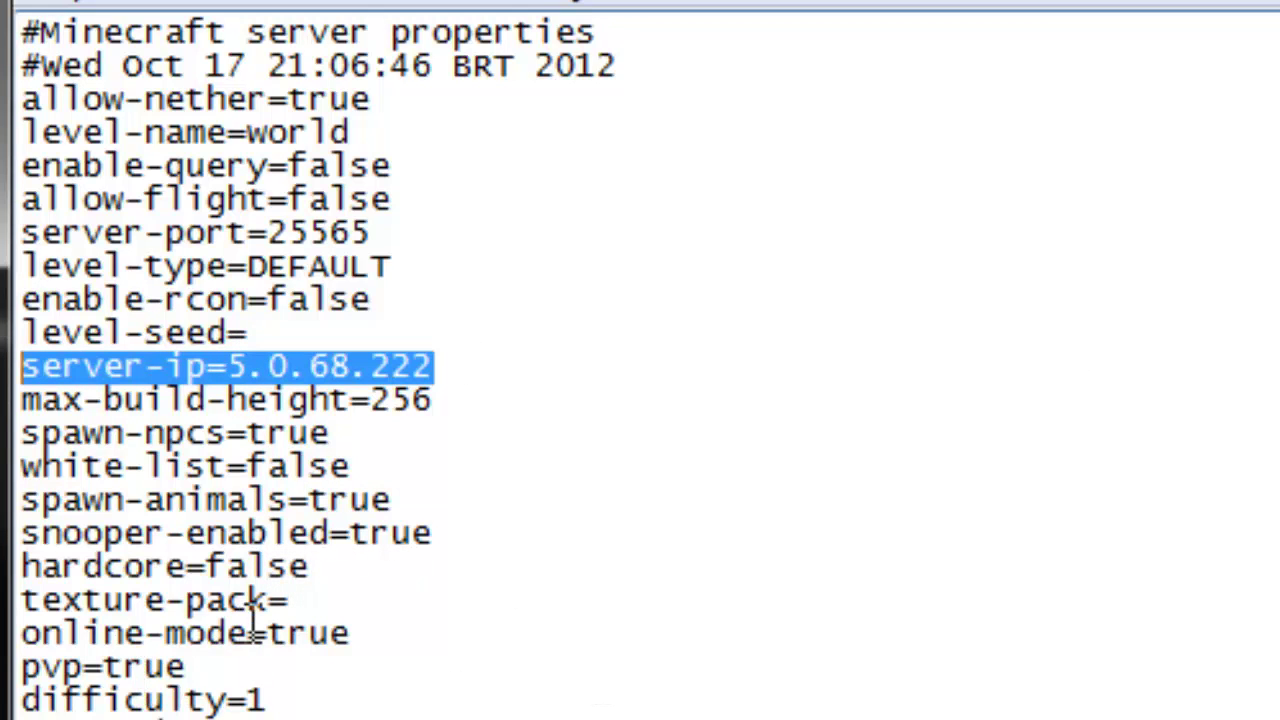
{"action": "left_click_drag", "start_coordinate": [355, 633], "coordinate": [283, 618]}
{"action": "type", "text": "fals"}
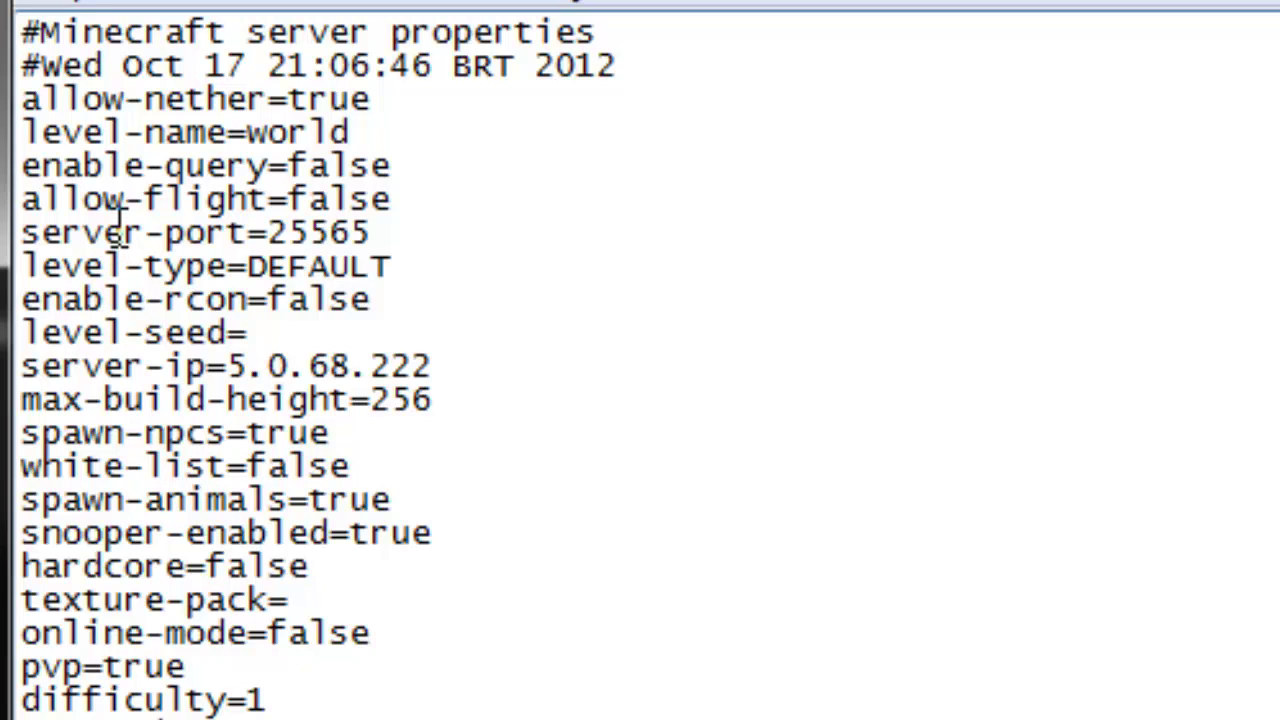
- Set level-type to DAYZ in the server properties, then close the file with its changes saved
{"action": "left_click_drag", "start_coordinate": [29, 264], "coordinate": [112, 266]}
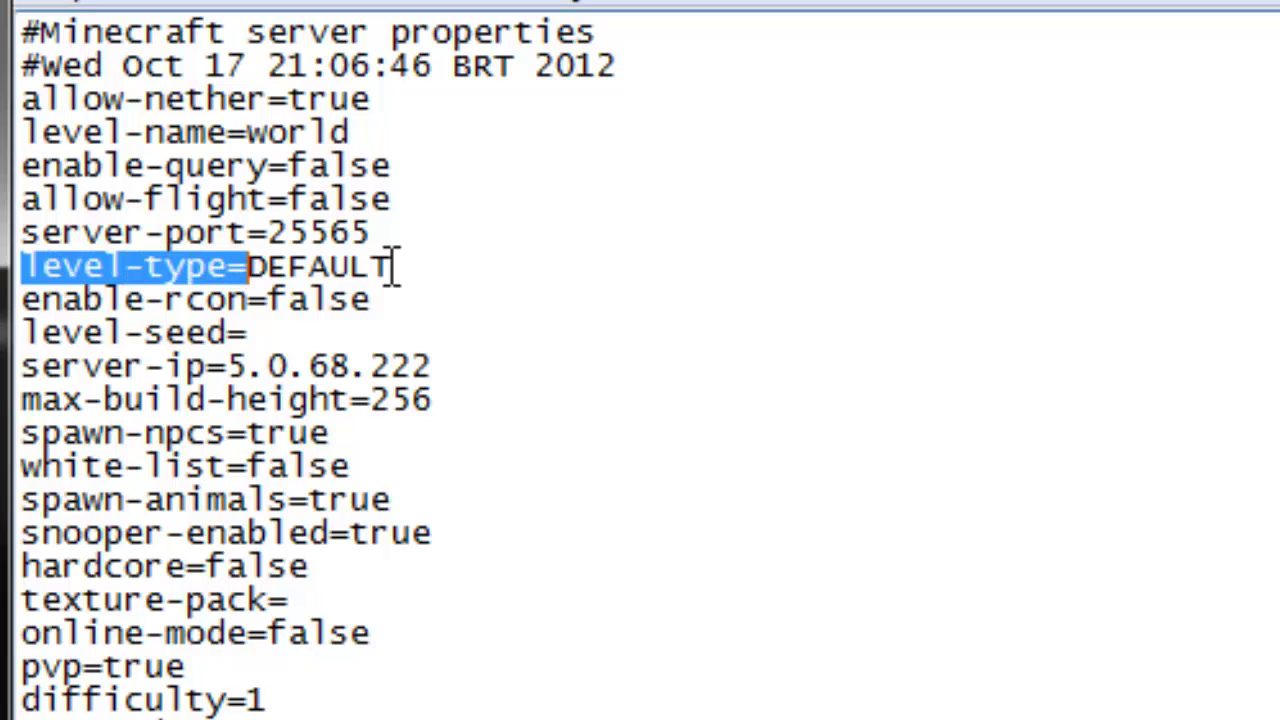
{"action": "left_click_drag", "start_coordinate": [393, 268], "coordinate": [240, 287]}
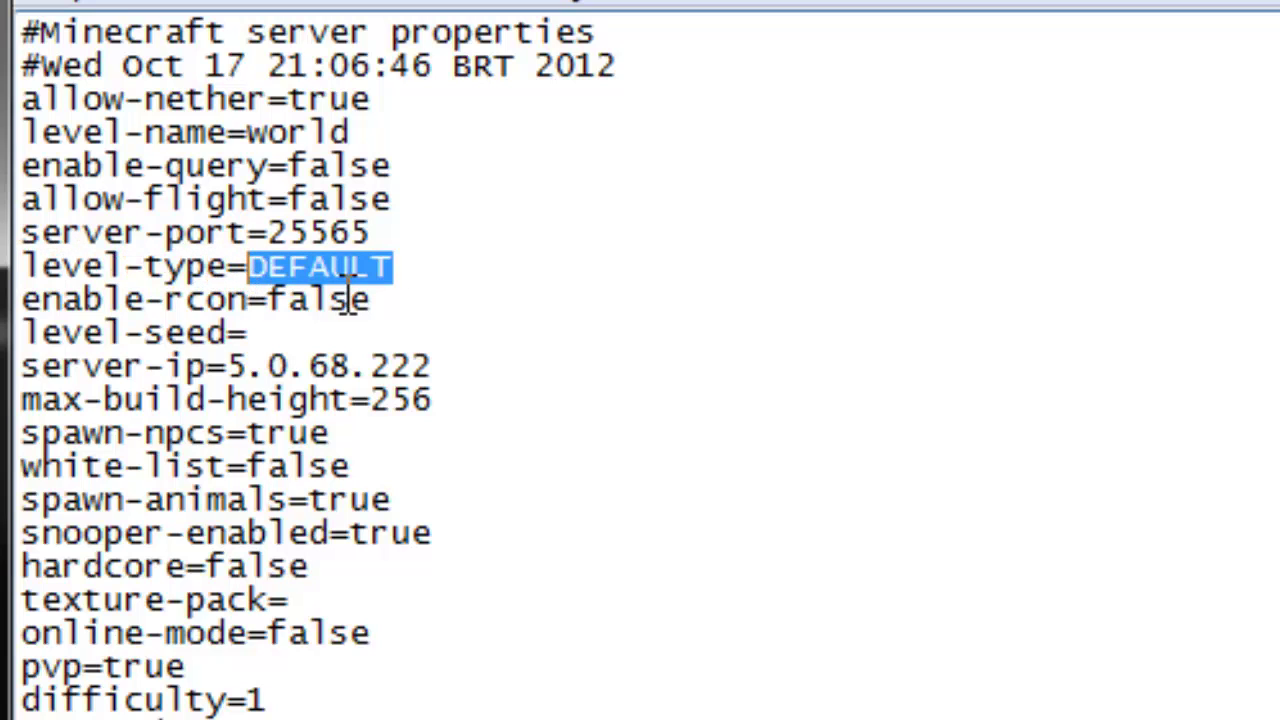
{"action": "type", "text": "SA"}
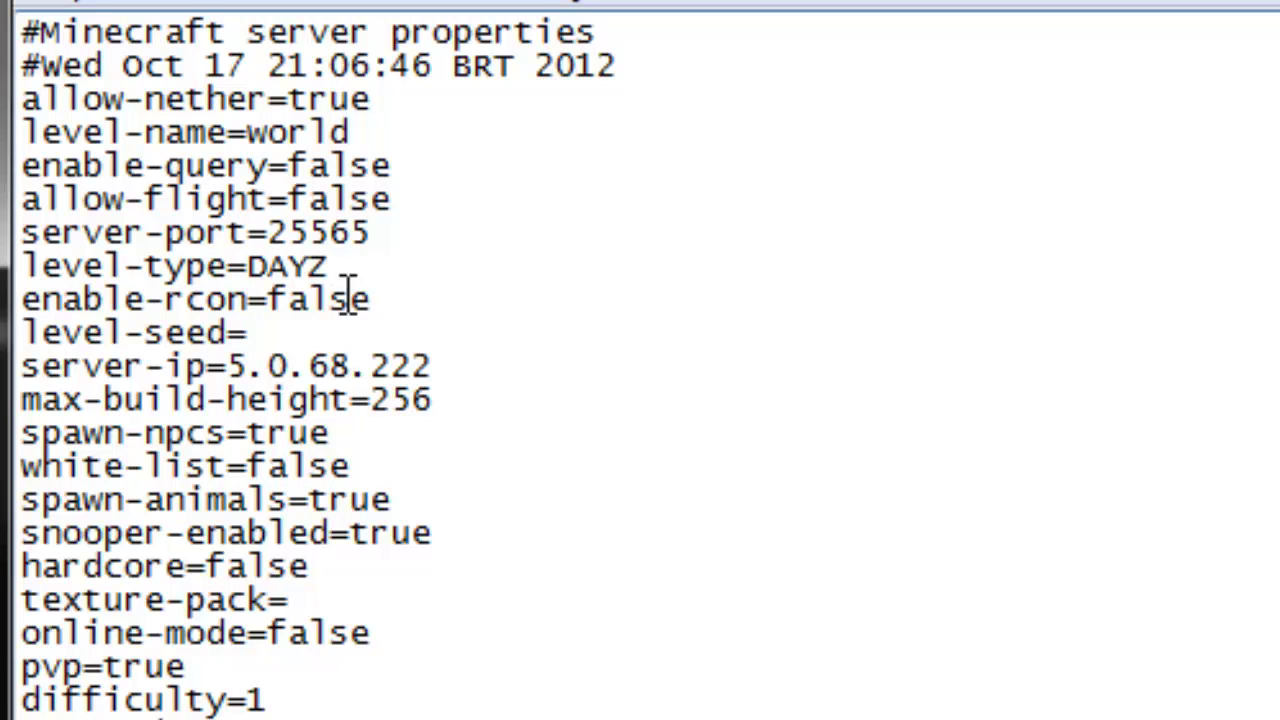
{"action": "left_click", "coordinate": [1043, 5]}
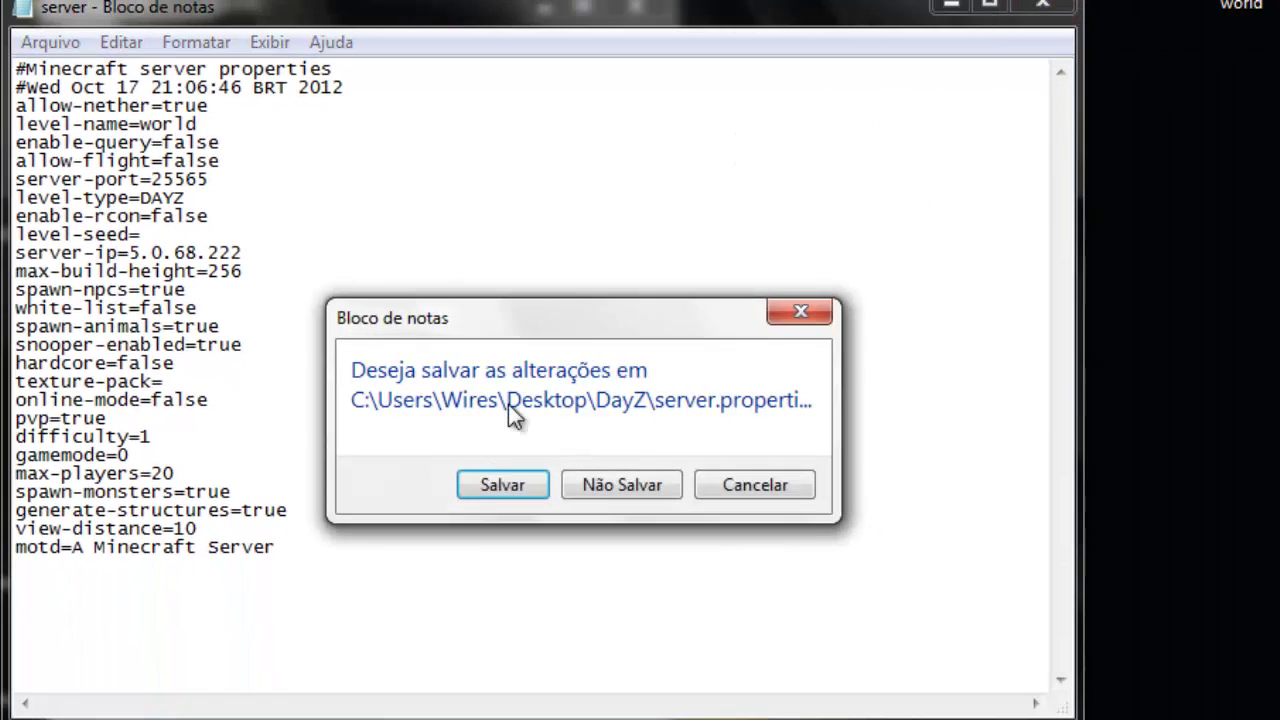
{"action": "left_click", "coordinate": [498, 483]}
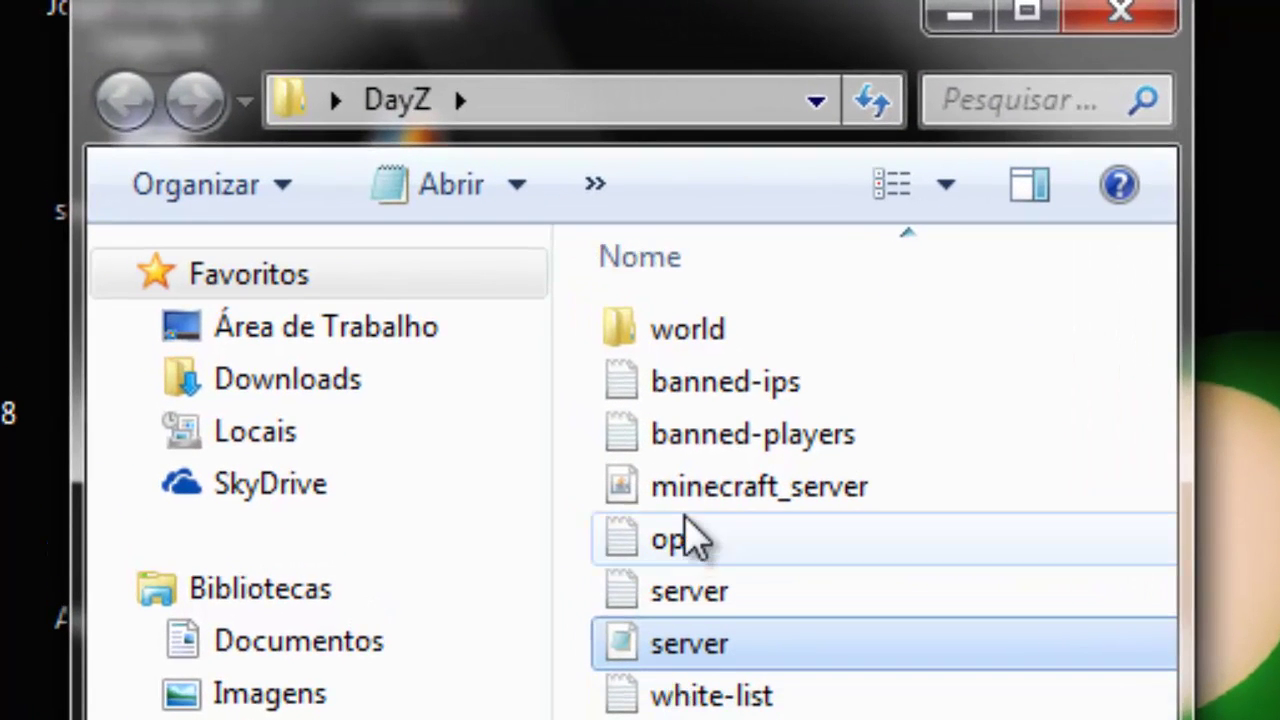
- Open the DayZ folder's minecraft_server file with WinRAR archiver and select its META-INF folder
{"action": "left_click", "coordinate": [646, 458]}
{"action": "right_click", "coordinate": [727, 506]}
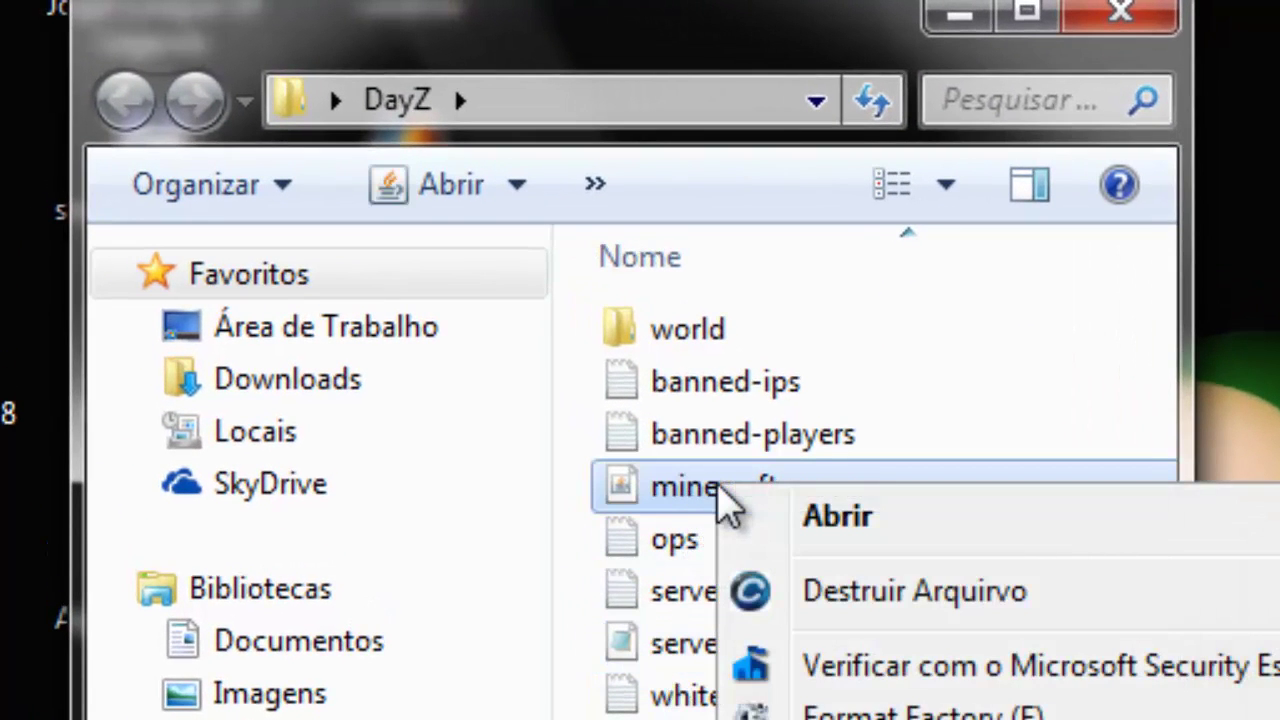
{"action": "left_click", "coordinate": [690, 505]}
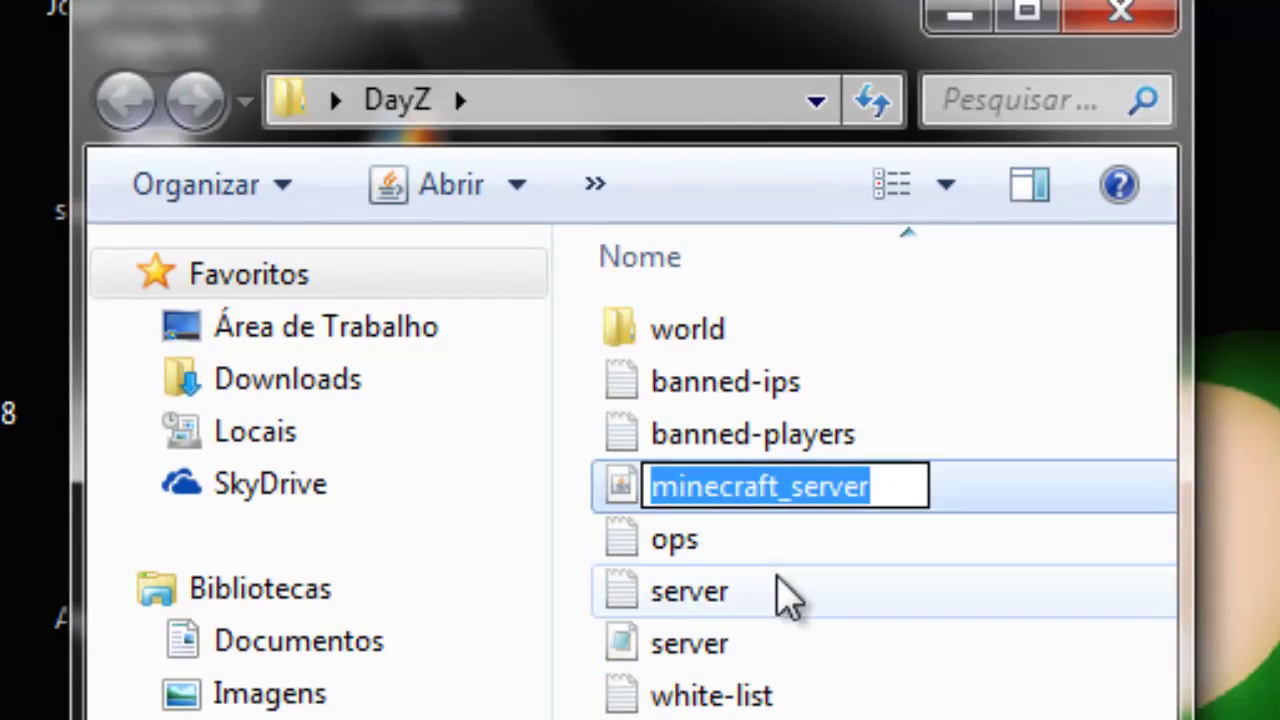
{"action": "key", "text": "Return"}
{"action": "right_click", "coordinate": [655, 437]}
{"action": "mouse_move", "coordinate": [280, 414]}
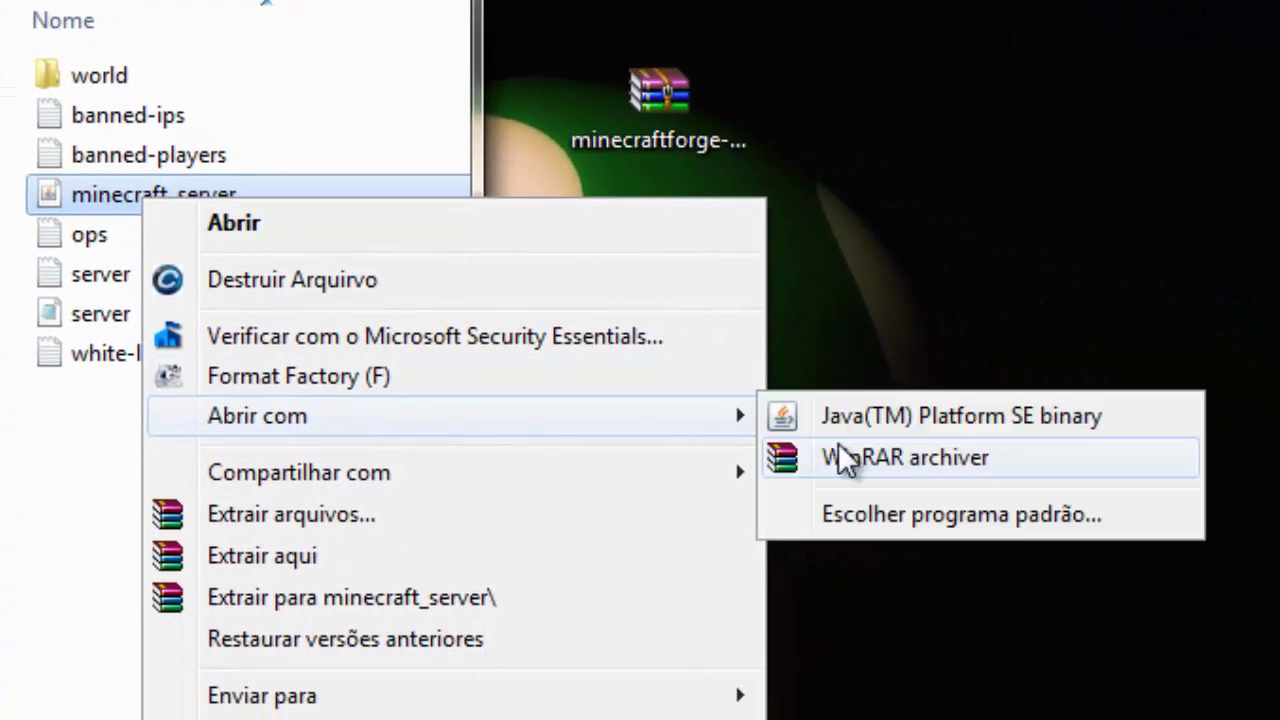
{"action": "left_click", "coordinate": [850, 455]}
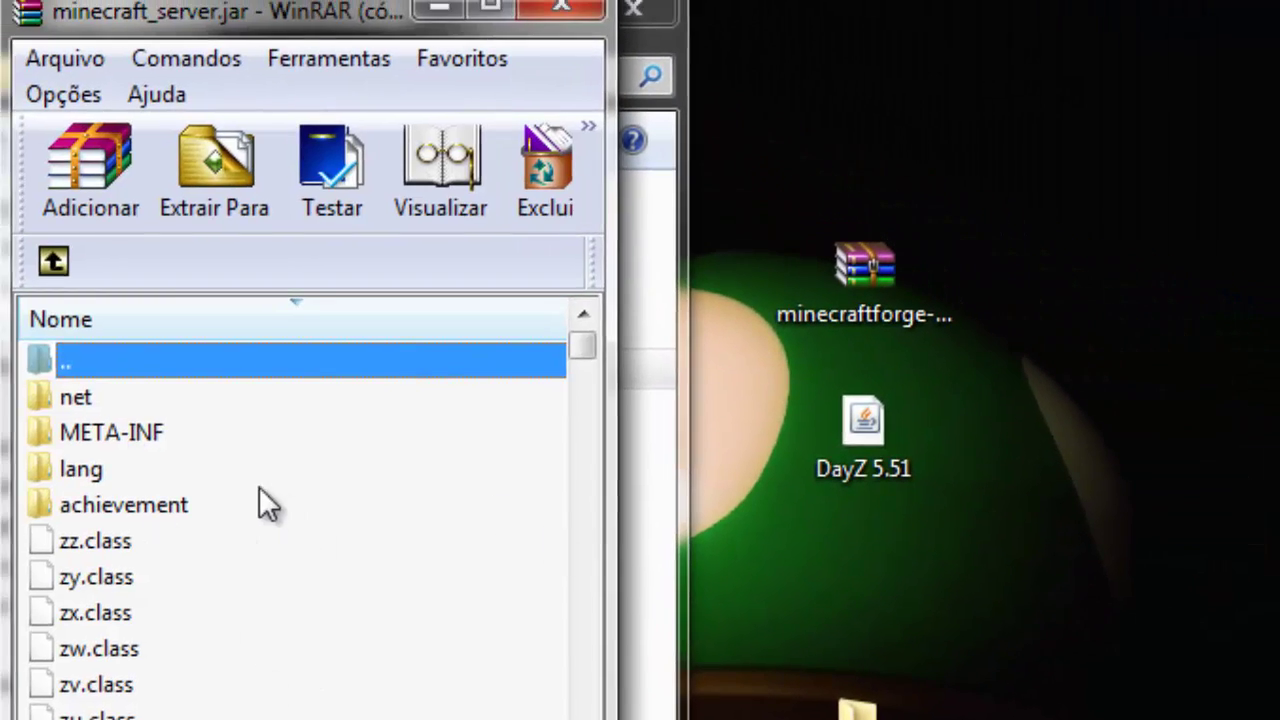
{"action": "left_click", "coordinate": [583, 478]}
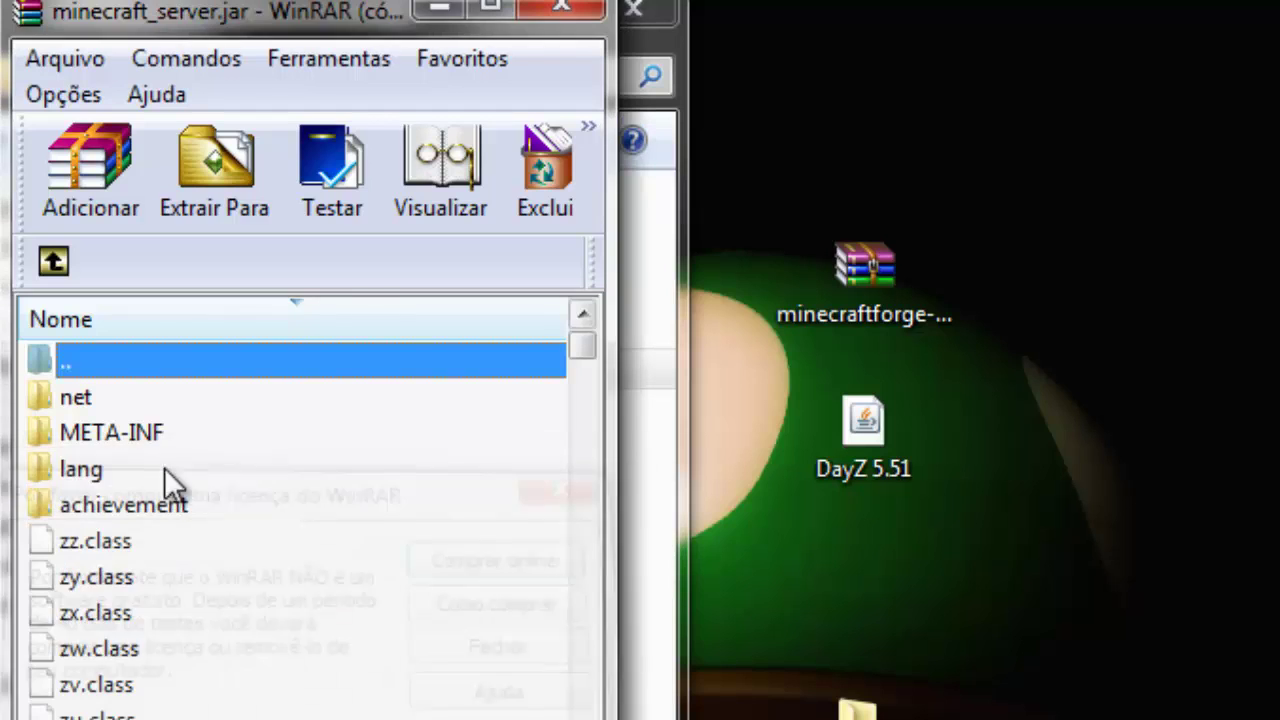
{"action": "left_click", "coordinate": [90, 430]}
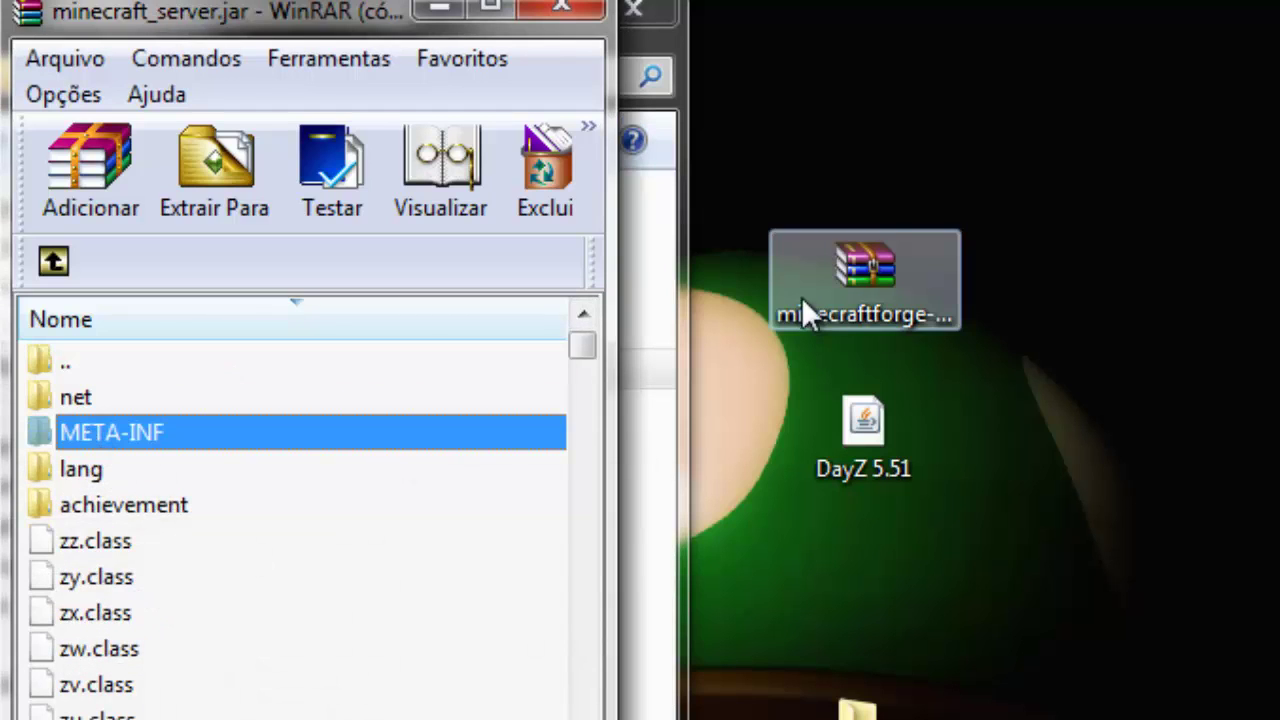
- Add all files from the desktop minecraftforge archive to minecraft_server.jar with add-and-replace updating, then close the archive
{"action": "double_click", "coordinate": [845, 276]}
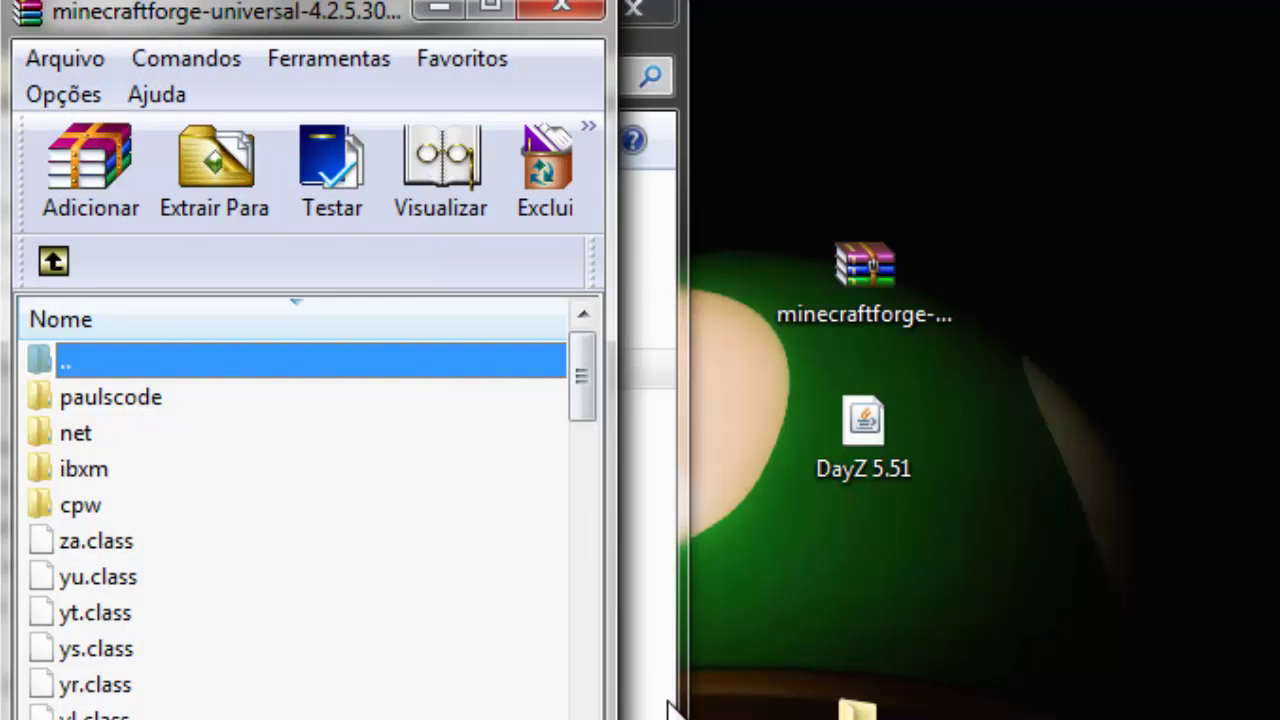
{"action": "left_click", "coordinate": [585, 476]}
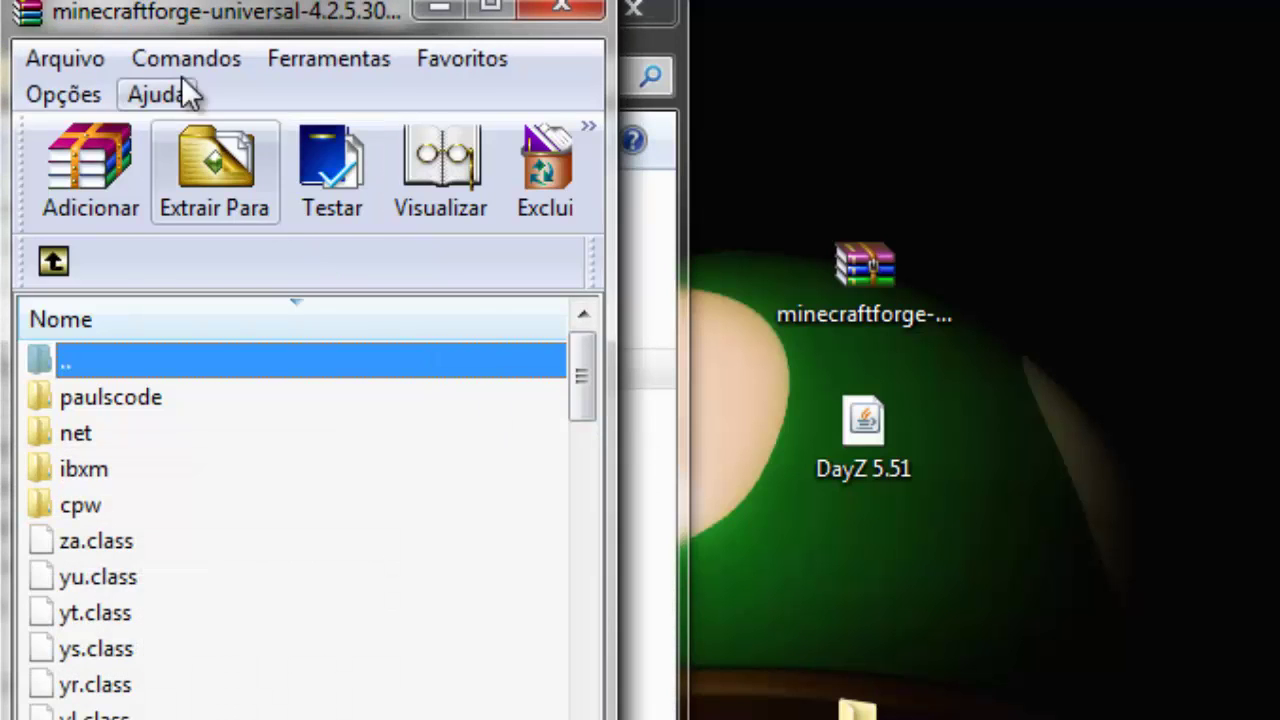
{"action": "left_click_drag", "start_coordinate": [210, 18], "coordinate": [834, 22]}
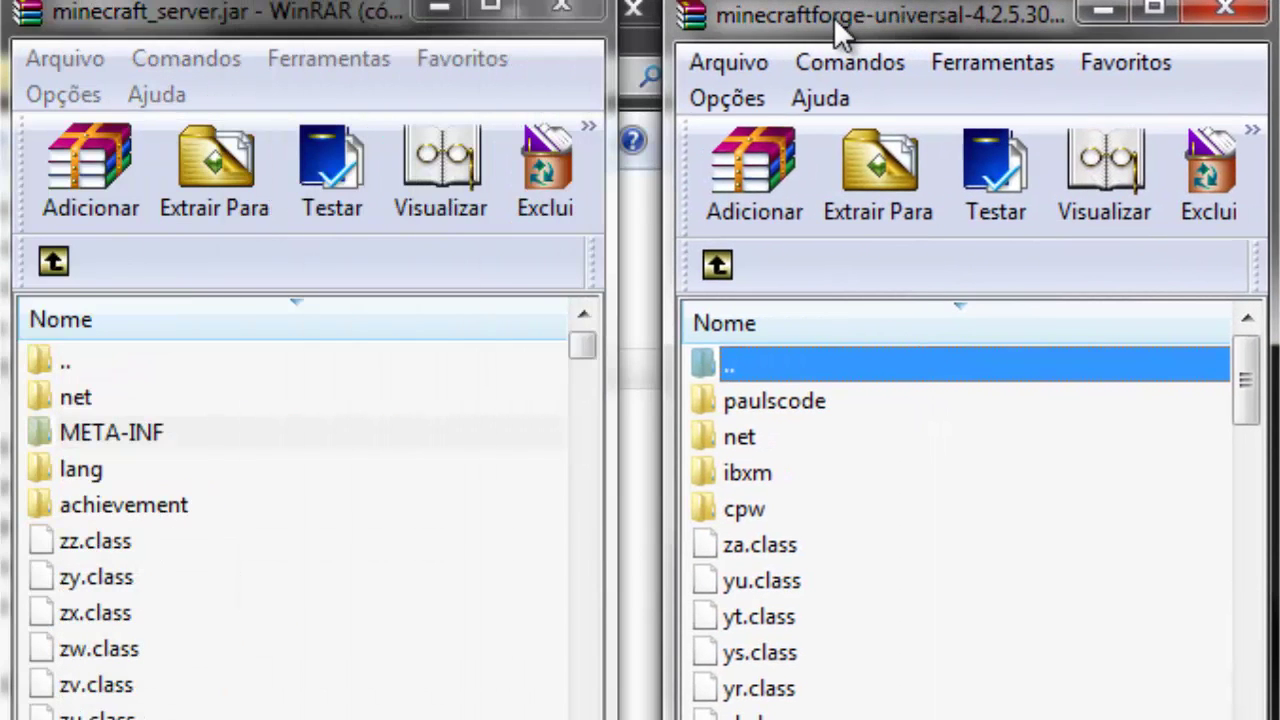
{"action": "left_click", "coordinate": [870, 690]}
{"action": "key", "text": "ctrl+a"}
{"action": "left_click_drag", "start_coordinate": [906, 719], "coordinate": [235, 719]}
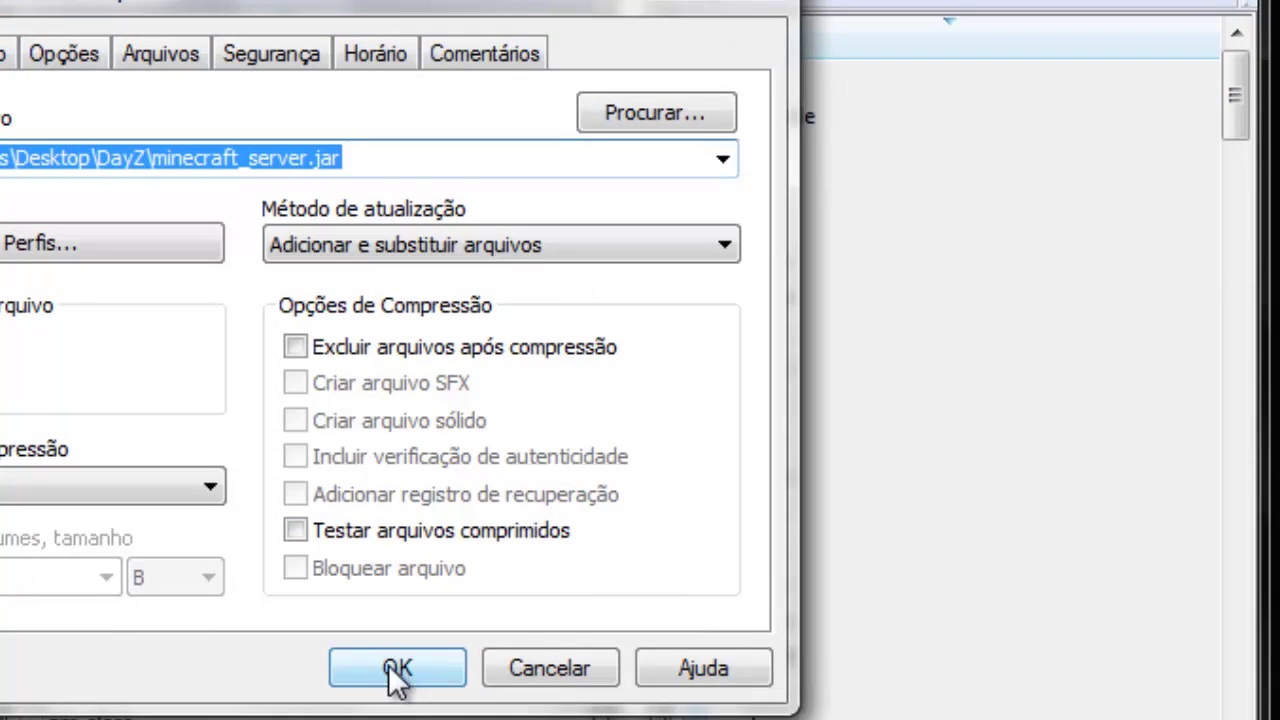
{"action": "left_click", "coordinate": [392, 667]}
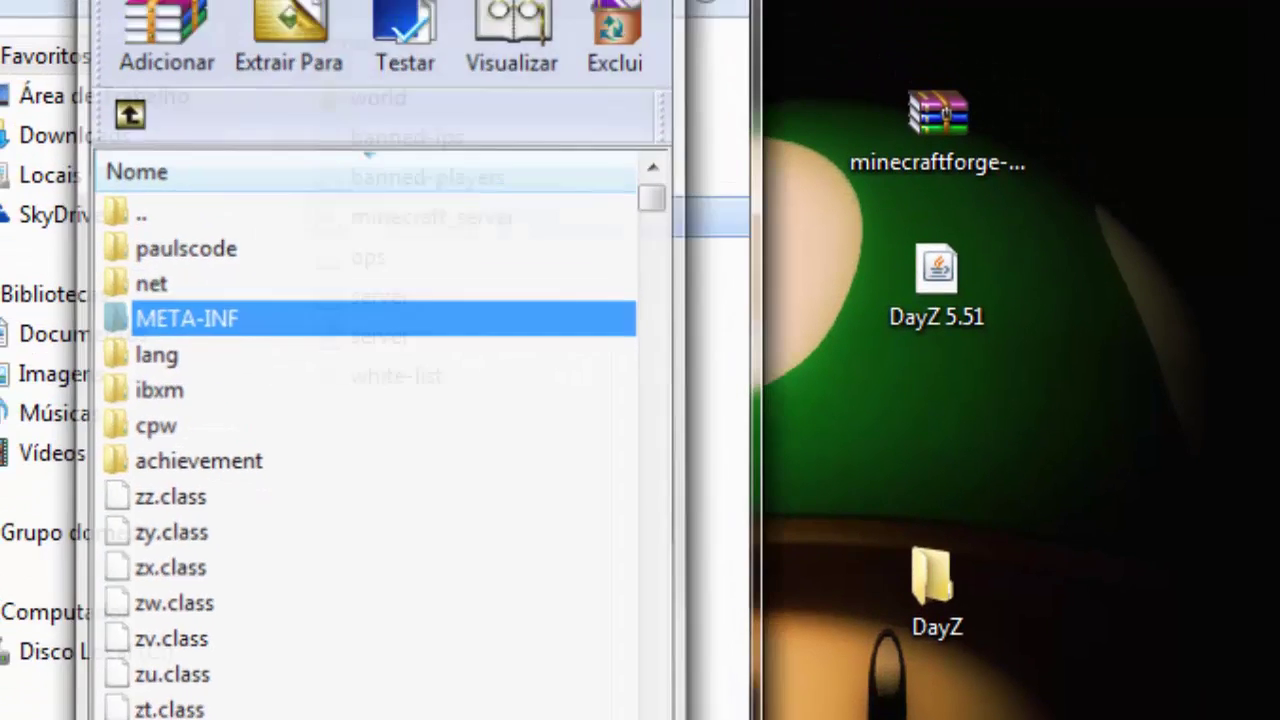
{"action": "key", "text": "Escape"}
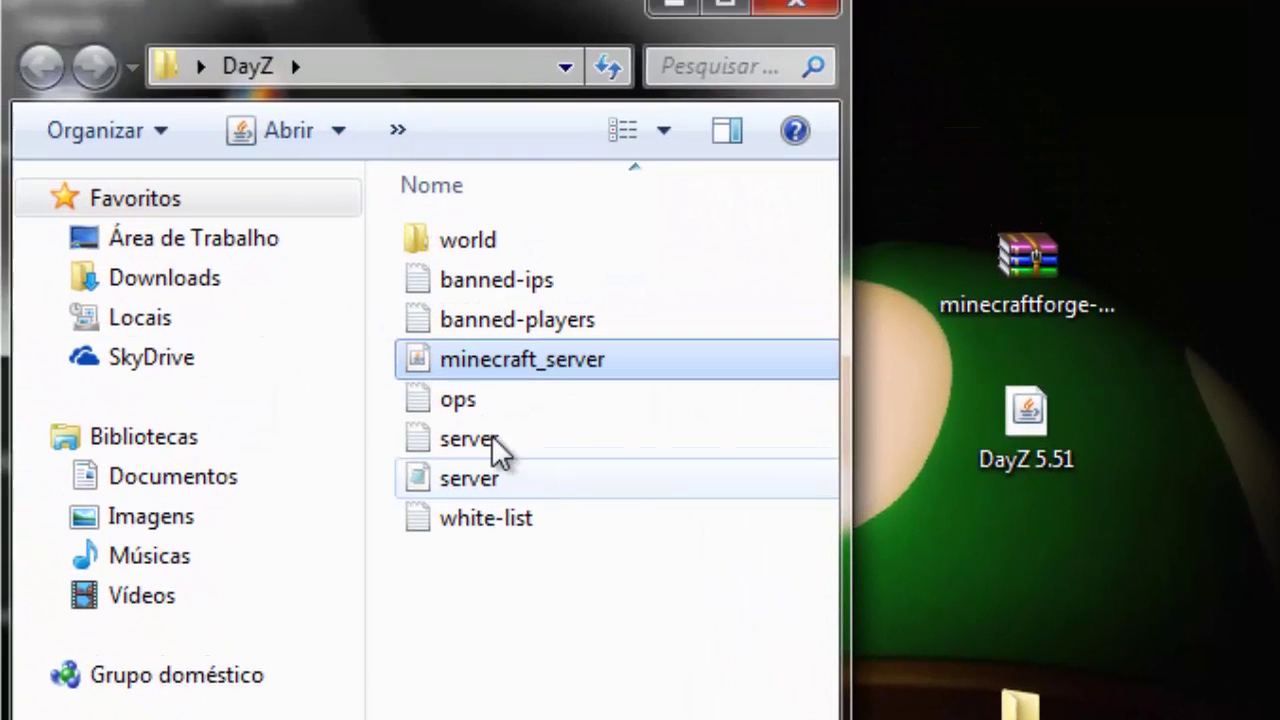
- Run minecraft_server from the DayZ folder to generate the Forge folders, check its startup log, then close the server
{"action": "double_click", "coordinate": [475, 371]}
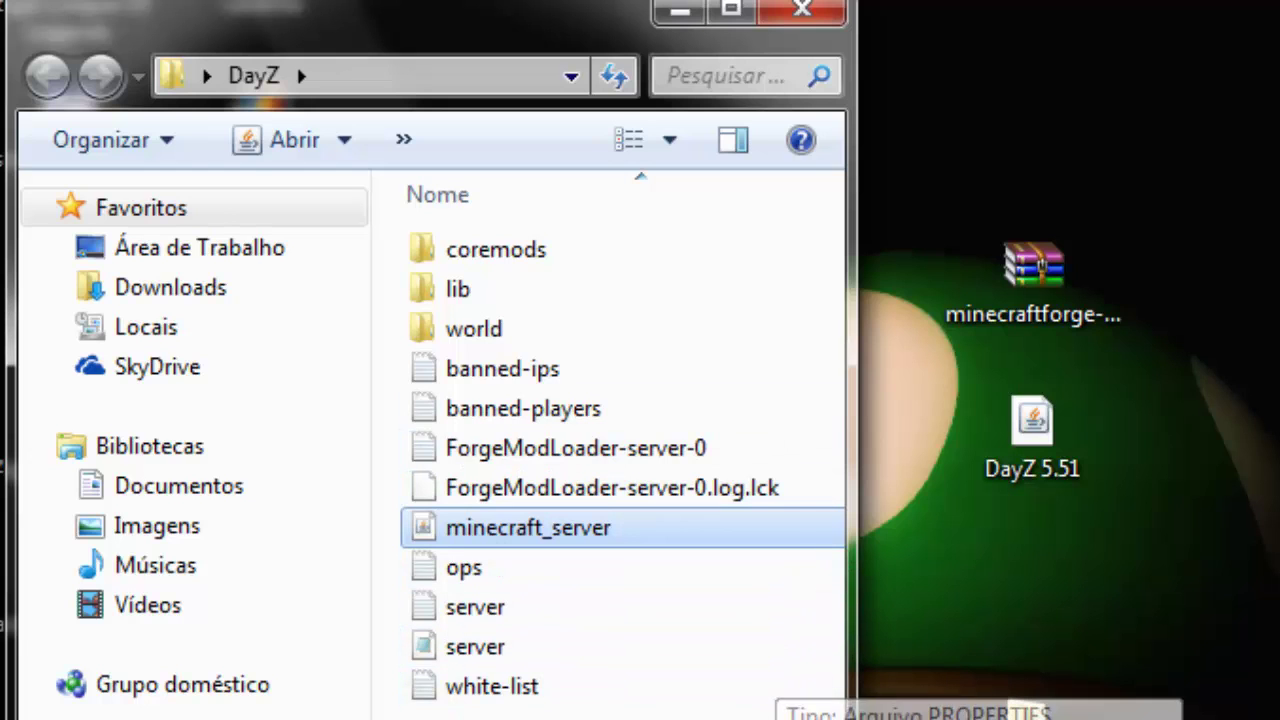
{"action": "key", "text": "ctrl+space"}
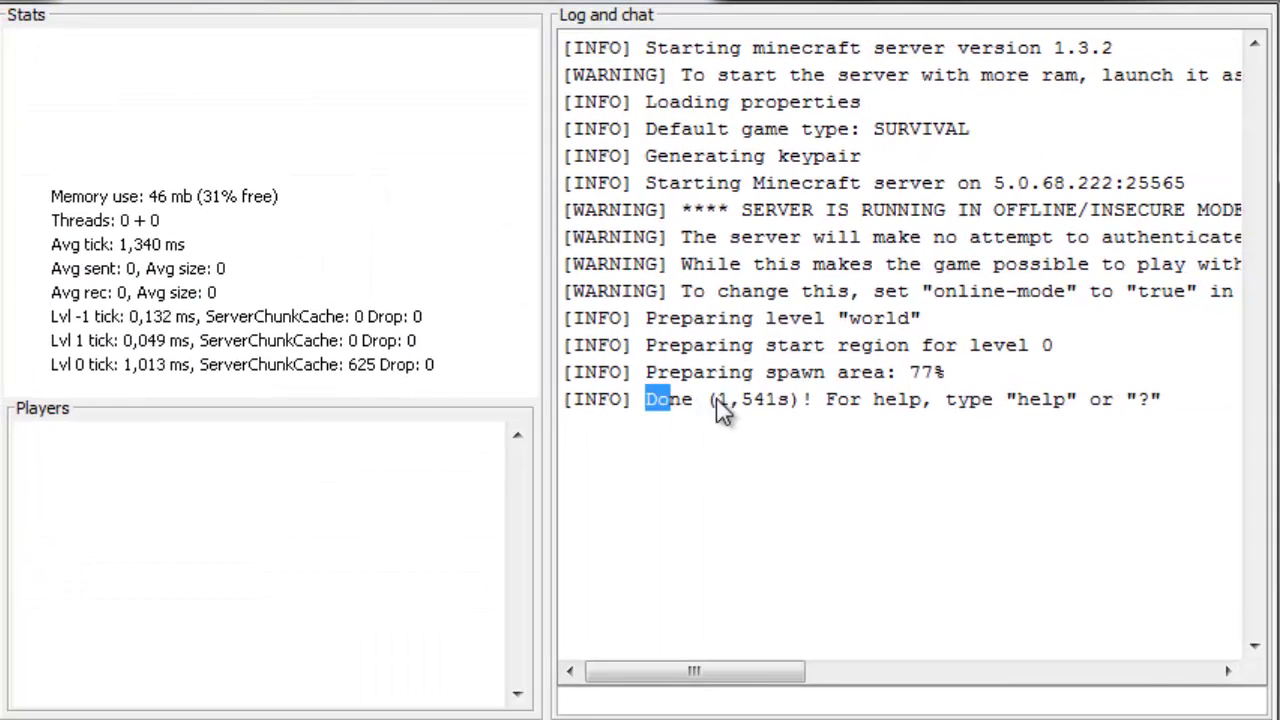
{"action": "left_click_drag", "start_coordinate": [722, 410], "coordinate": [1129, 400]}
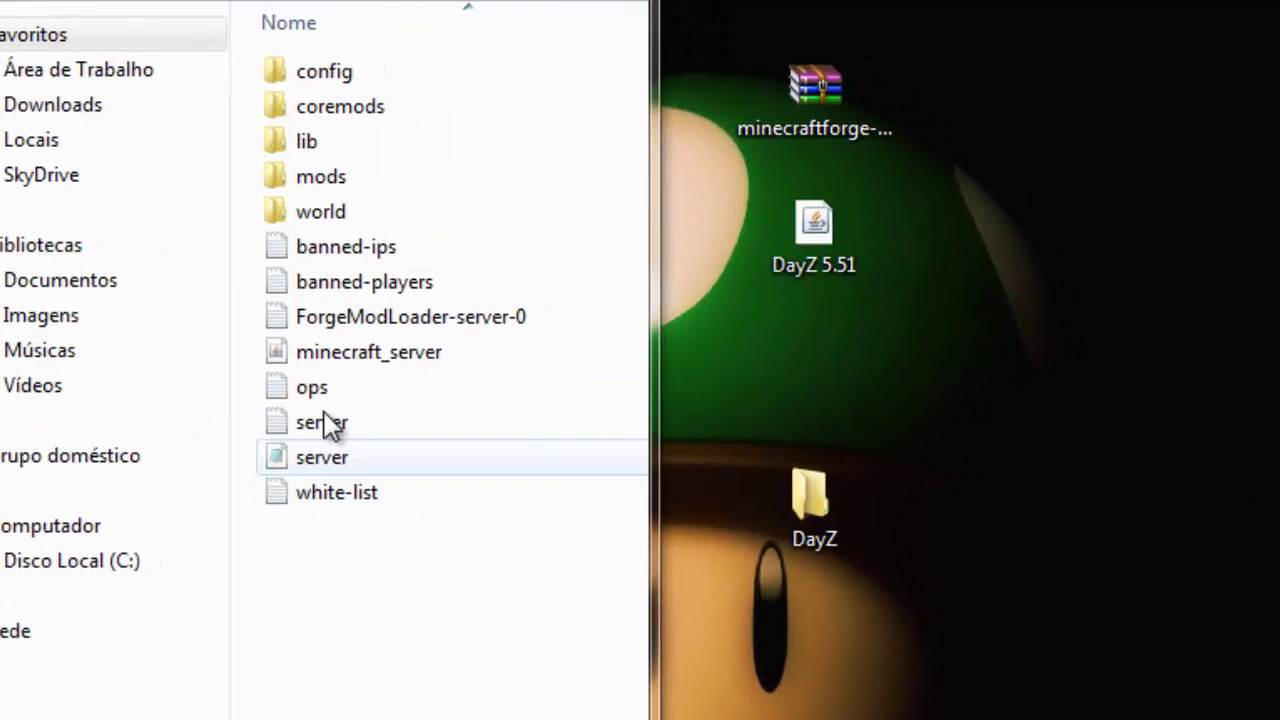
- Copy the DayZ 5.51 file from the desktop into the DayZ server folder's mods folder
{"action": "left_click", "coordinate": [325, 177]}
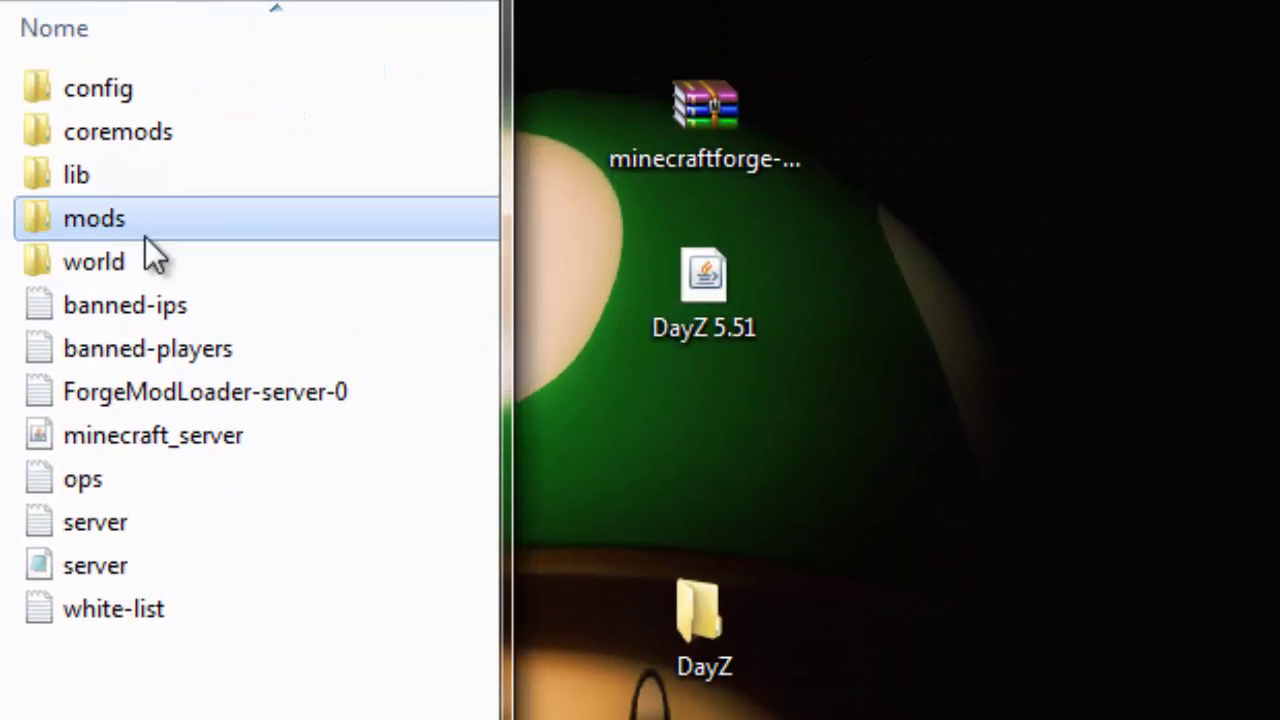
{"action": "double_click", "coordinate": [81, 218]}
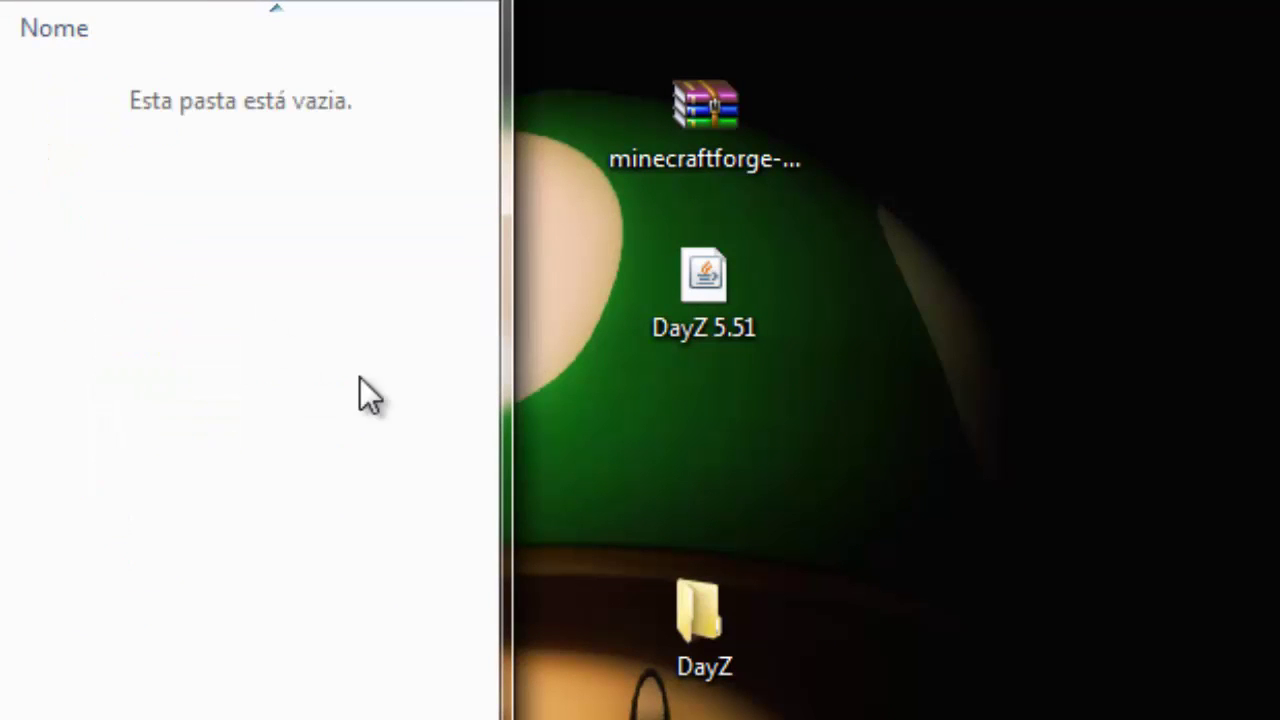
{"action": "left_click", "coordinate": [715, 275]}
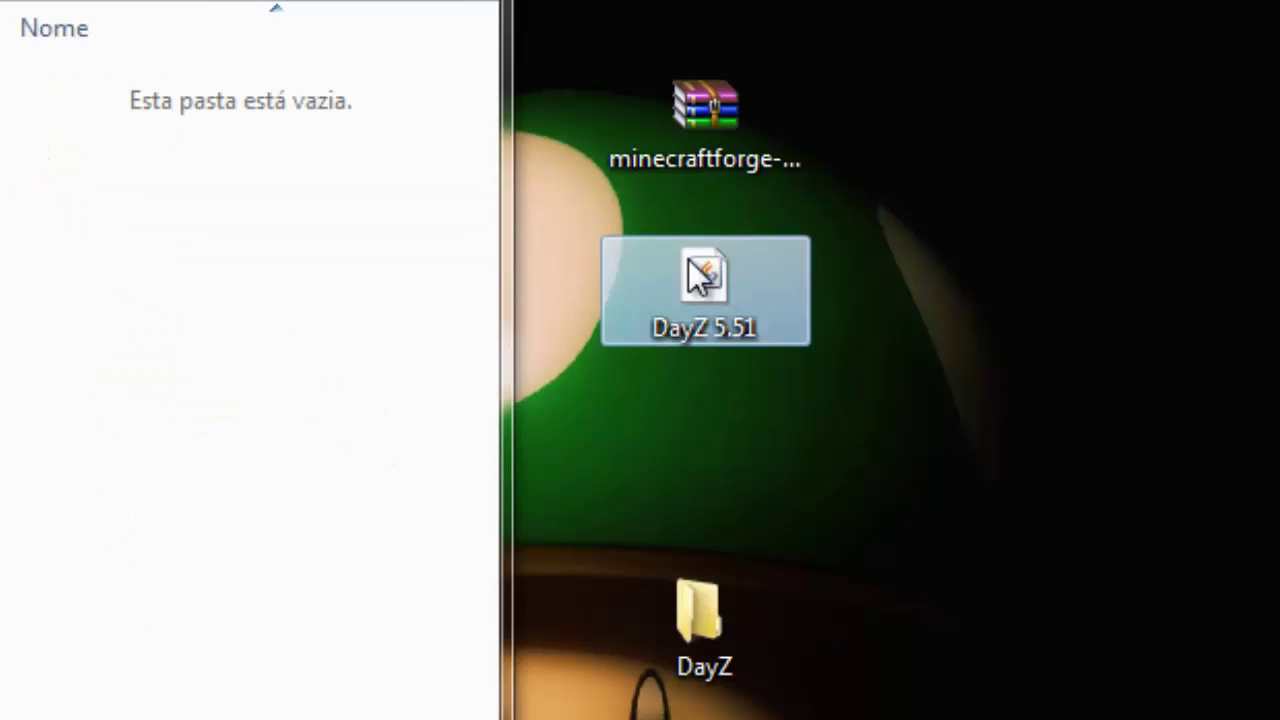
{"action": "left_click", "coordinate": [229, 190]}
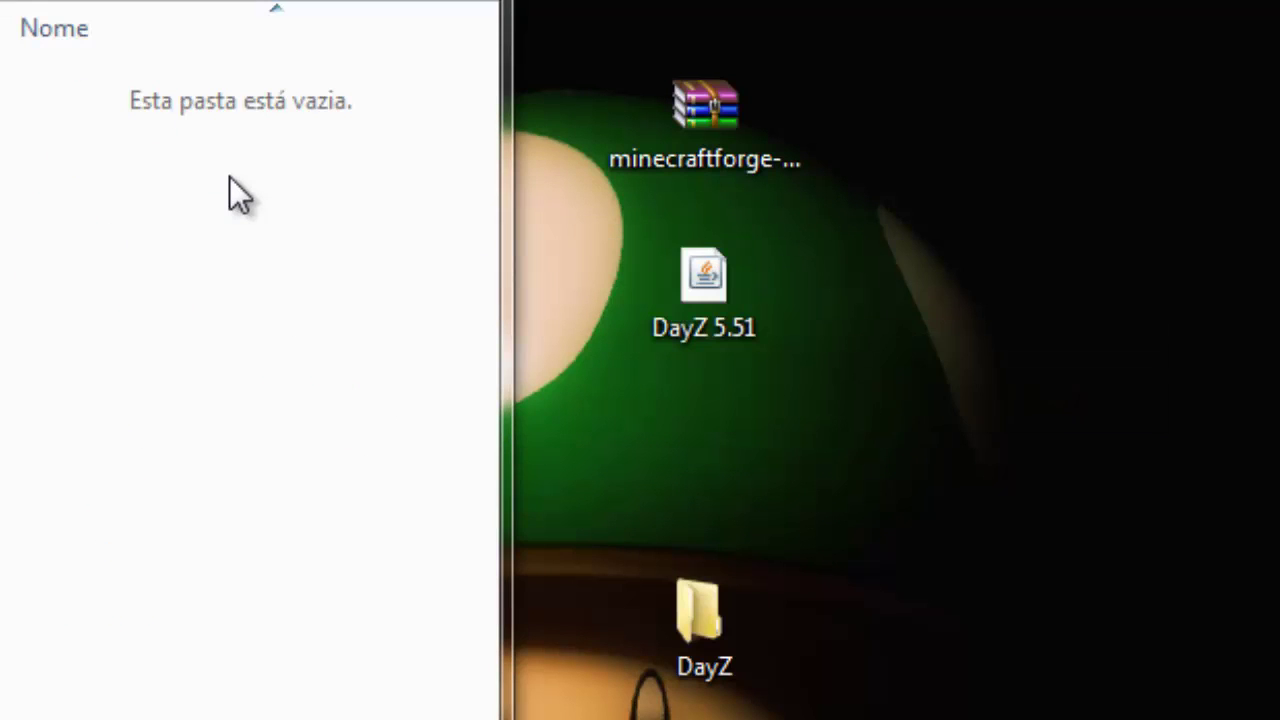
{"action": "key", "text": "ctrl+v"}
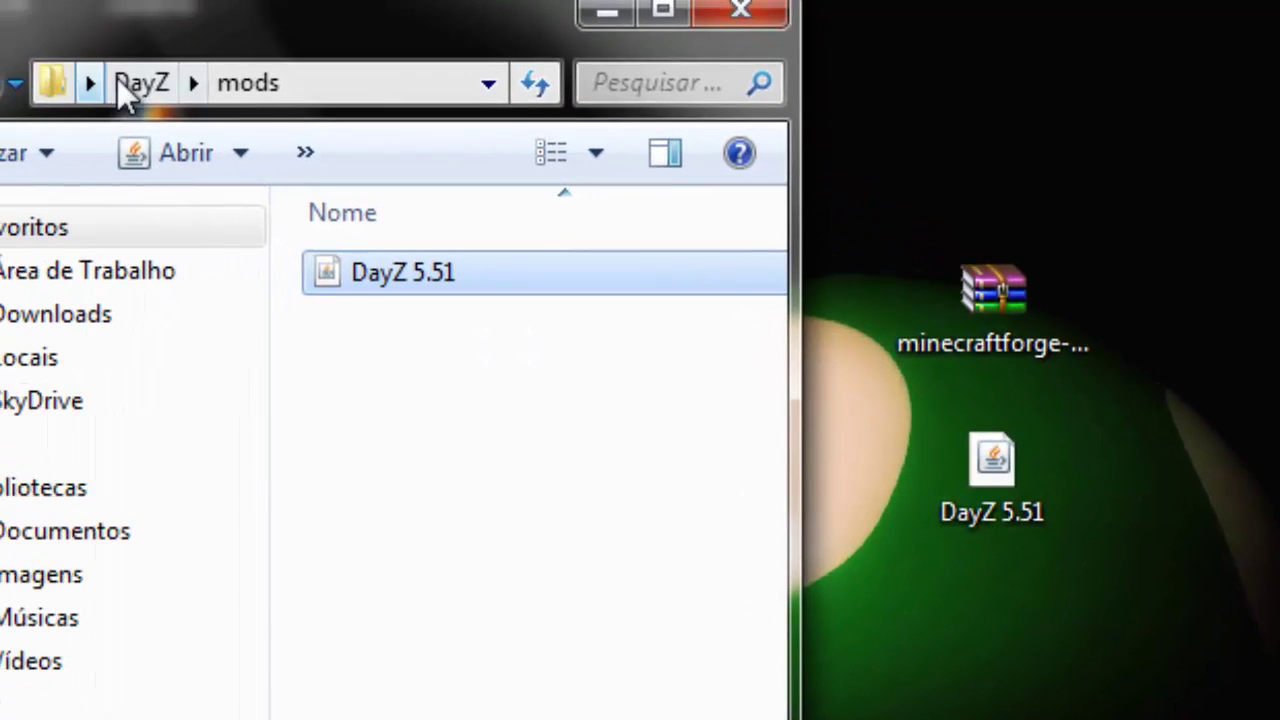
- Start minecraft_server again from the DayZ folder and check the log's completion line and server address
{"action": "left_click", "coordinate": [121, 78]}
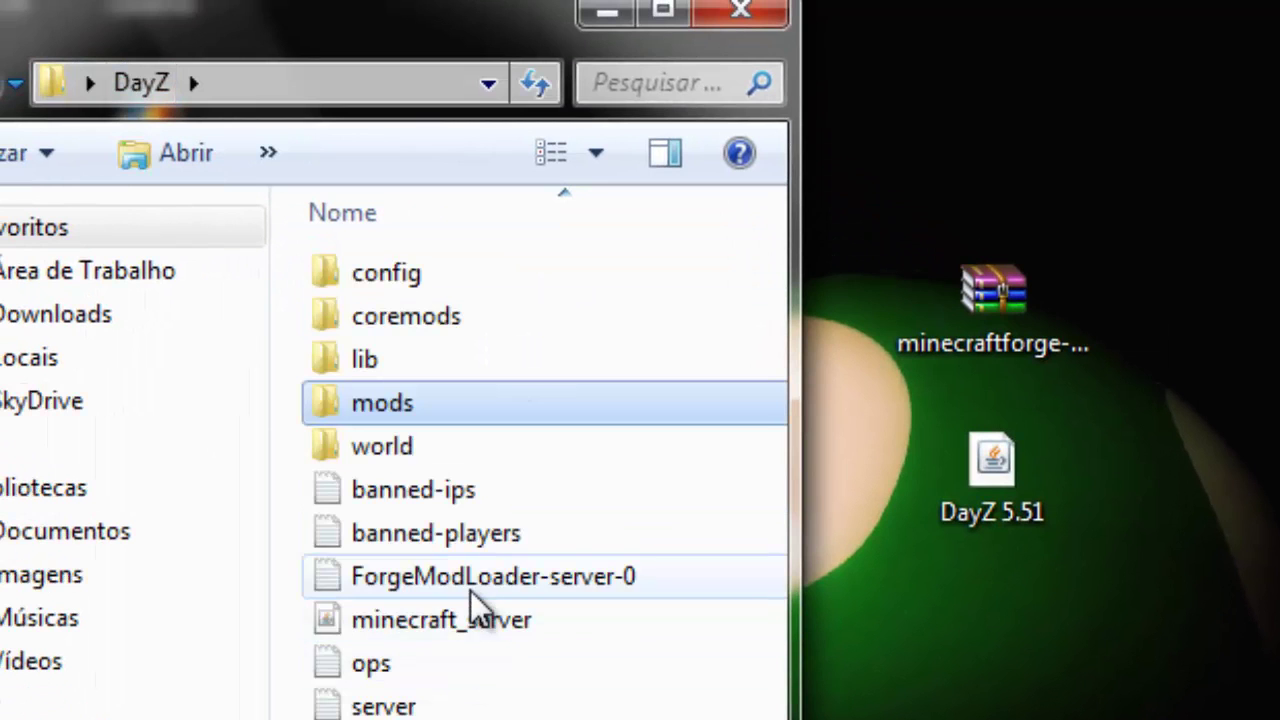
{"action": "double_click", "coordinate": [474, 630]}
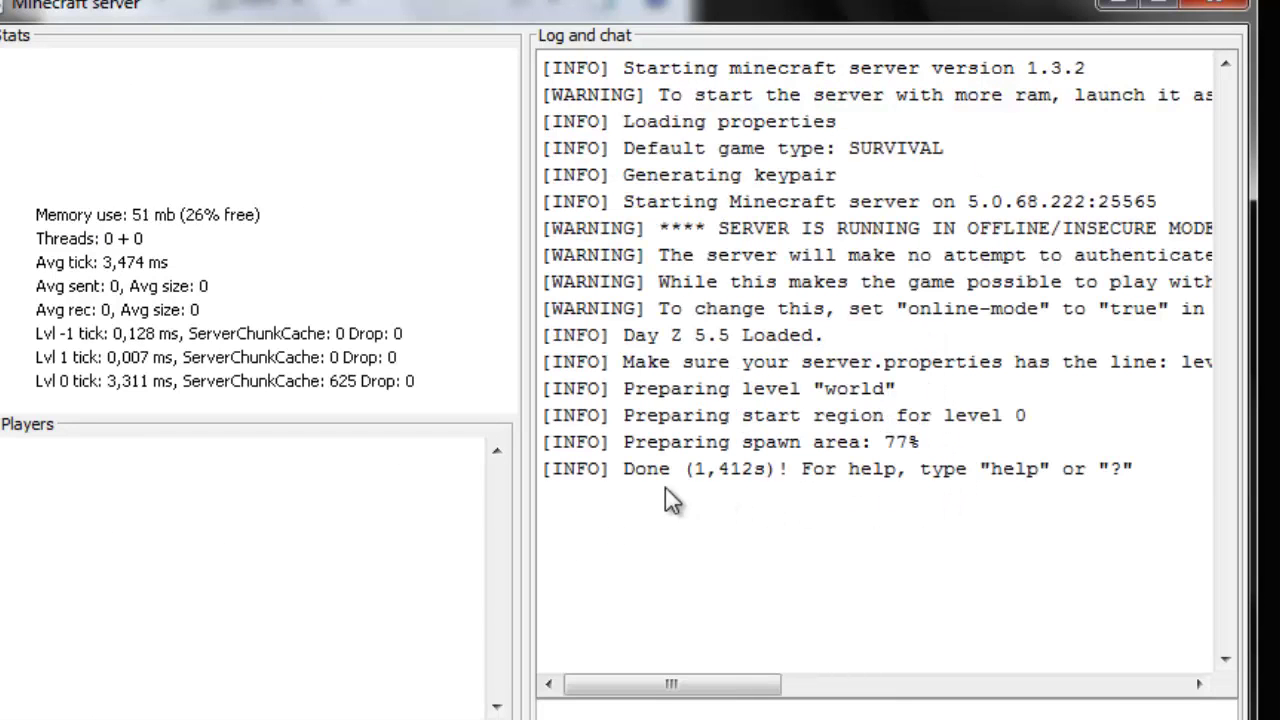
{"action": "left_click_drag", "start_coordinate": [624, 469], "coordinate": [740, 485]}
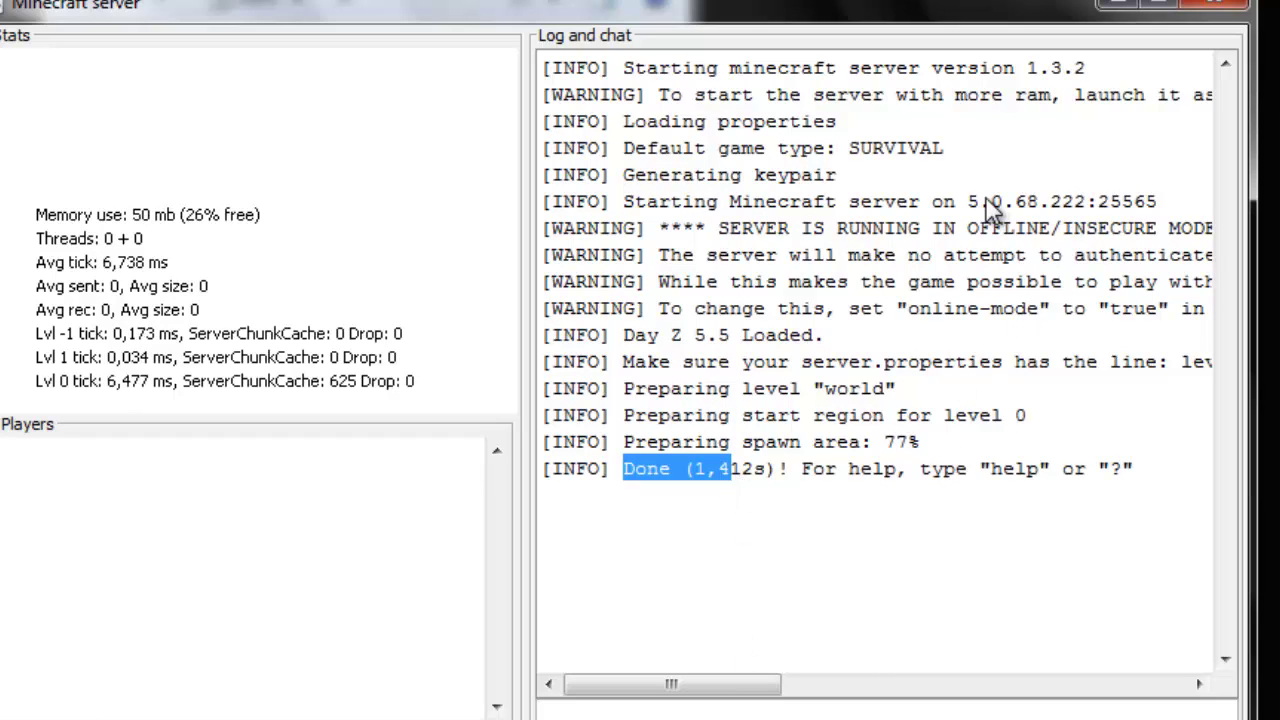
{"action": "left_click_drag", "start_coordinate": [970, 201], "coordinate": [1076, 216]}
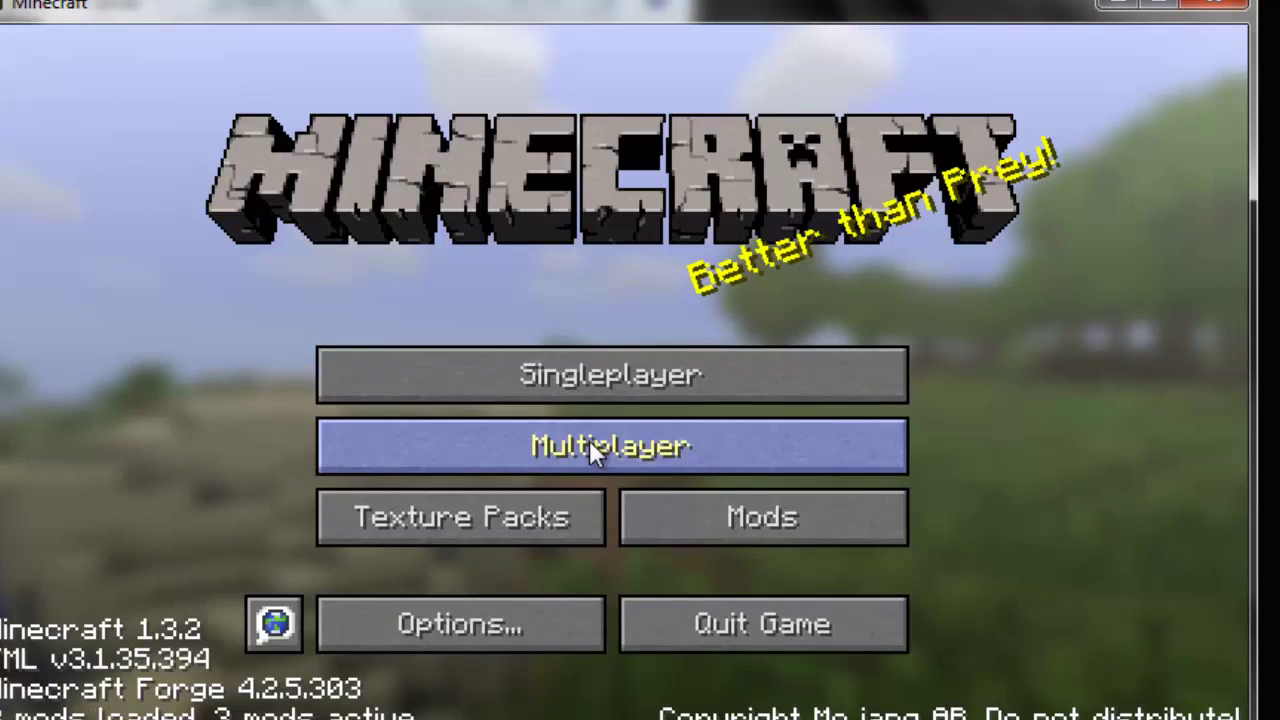
{"action": "left_click", "coordinate": [589, 441]}
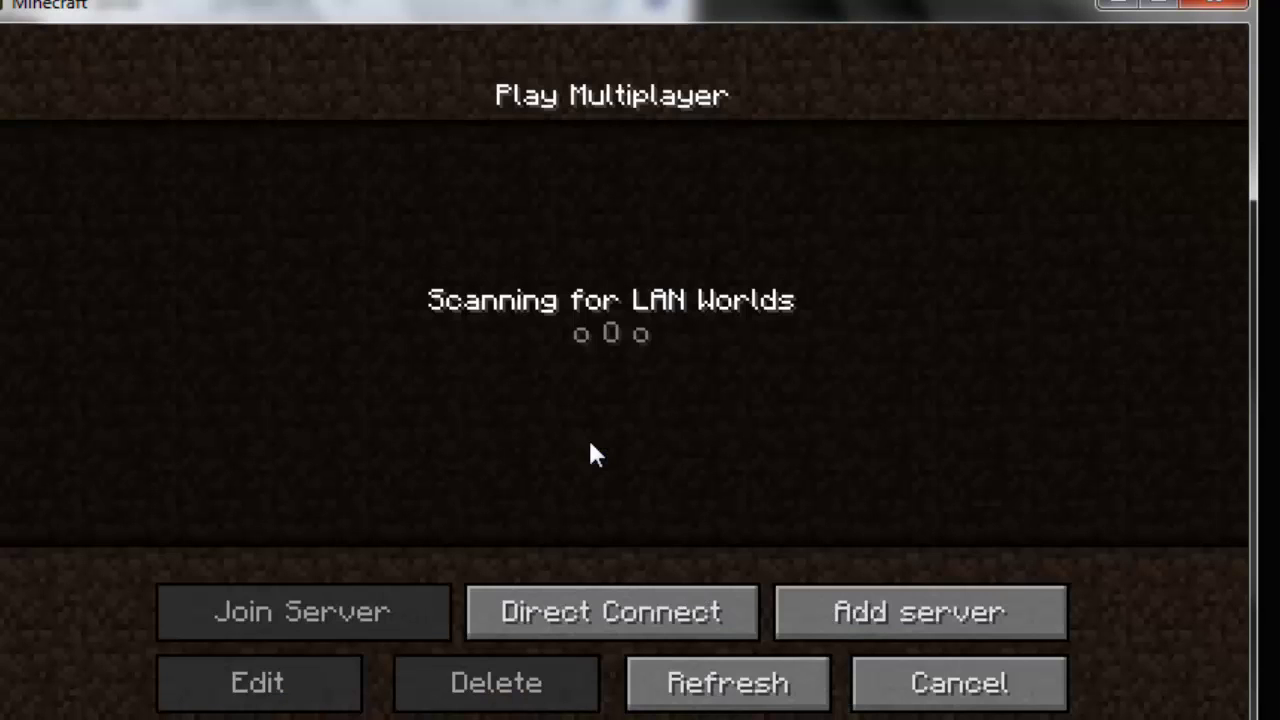
{"action": "left_click", "coordinate": [641, 609]}
{"action": "type", "text": "5.0.68.222"}
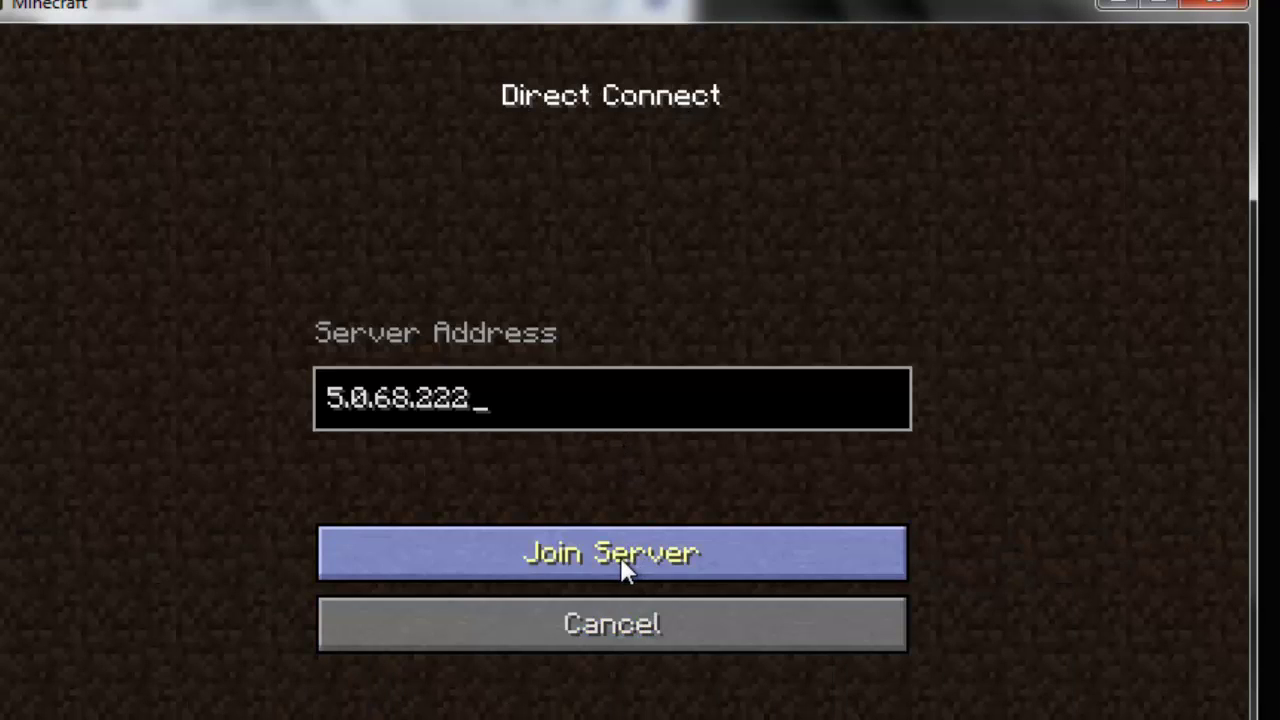
{"action": "left_click", "coordinate": [623, 556]}
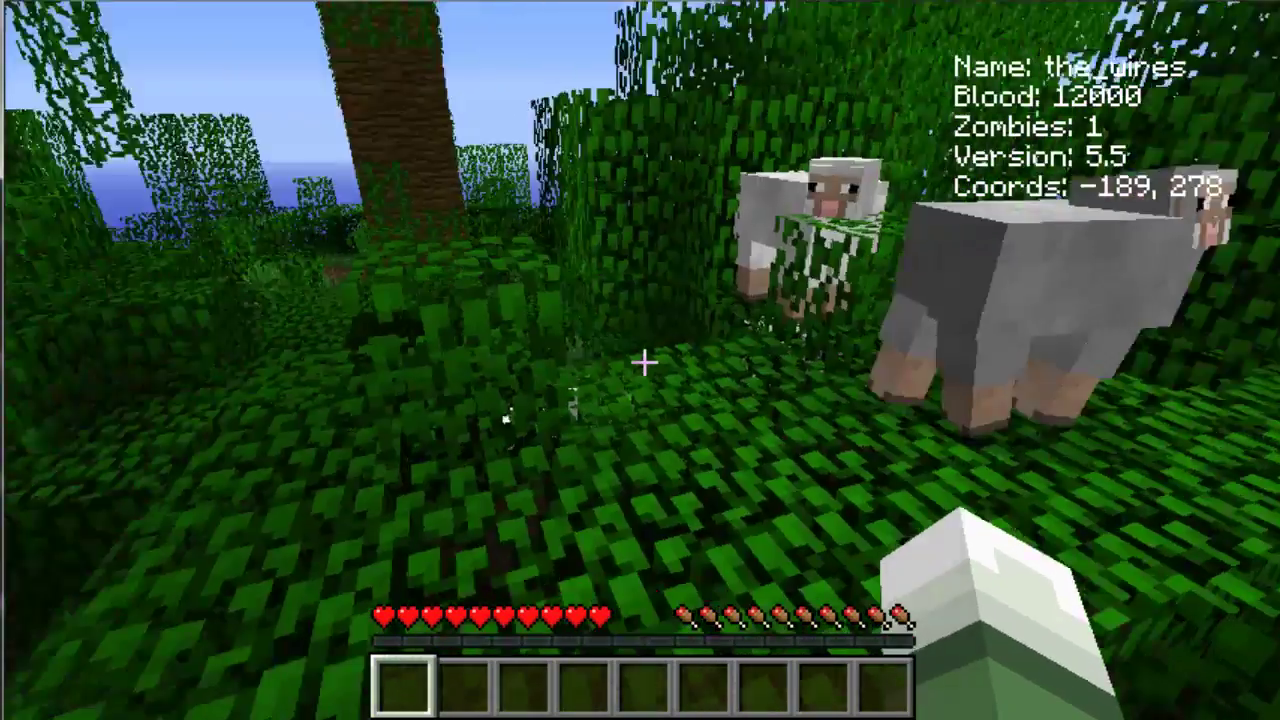
- Look around the spawn area, view the game options without changing them, and return to the game
{"action": "key", "text": "w"}
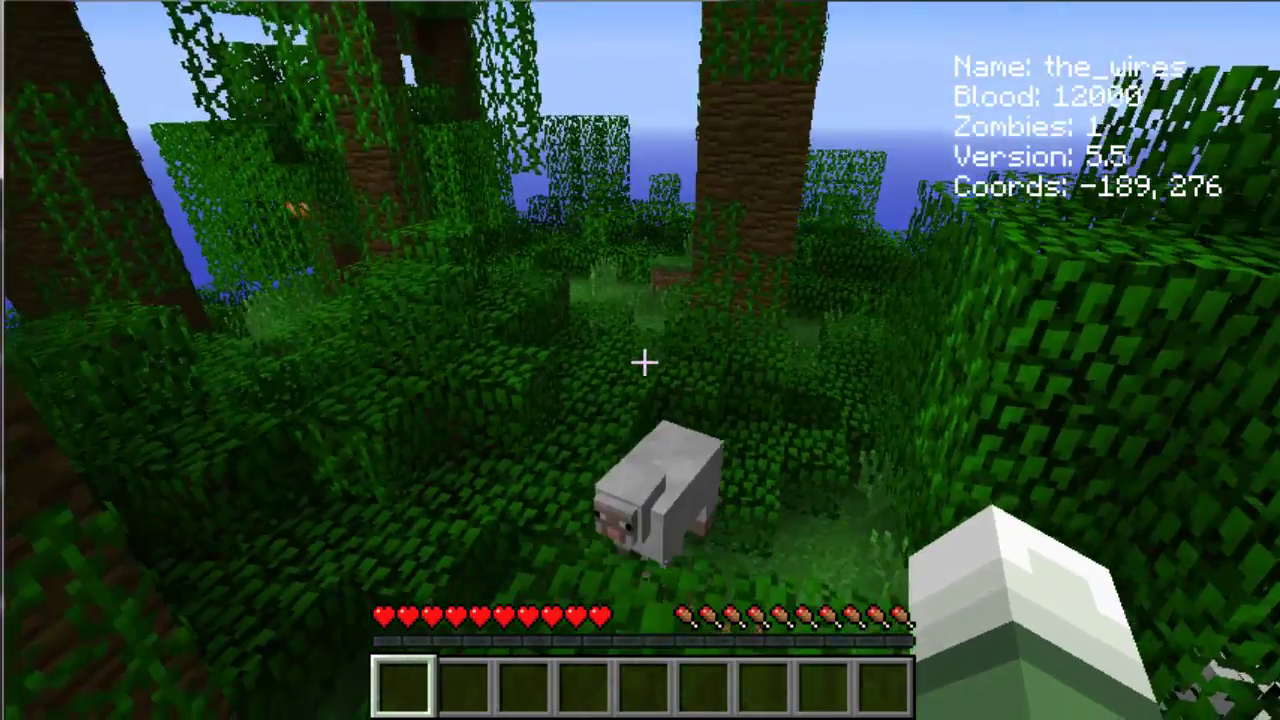
{"action": "key", "text": "Escape"}
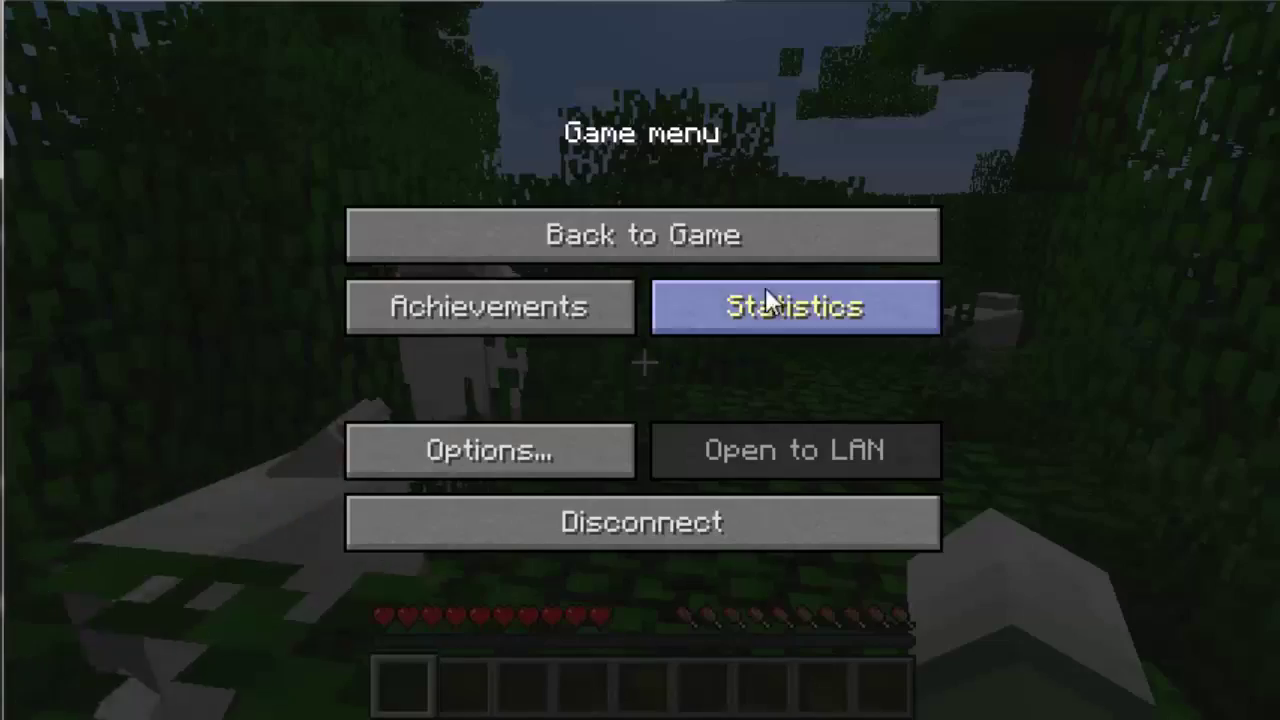
{"action": "left_click", "coordinate": [534, 449]}
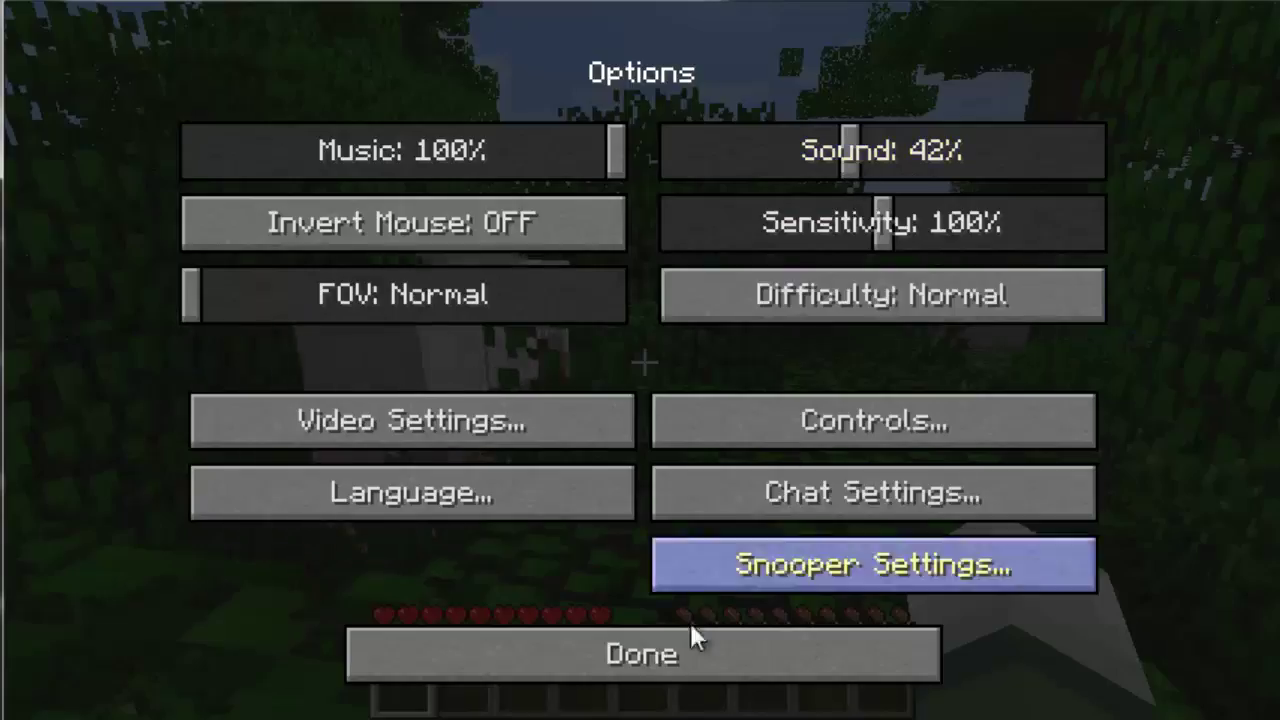
{"action": "left_click", "coordinate": [691, 650]}
{"action": "left_click", "coordinate": [643, 231]}
- Walk through the server's jungle to inspect the world, then resume play from the game menu
{"action": "key", "text": "w"}
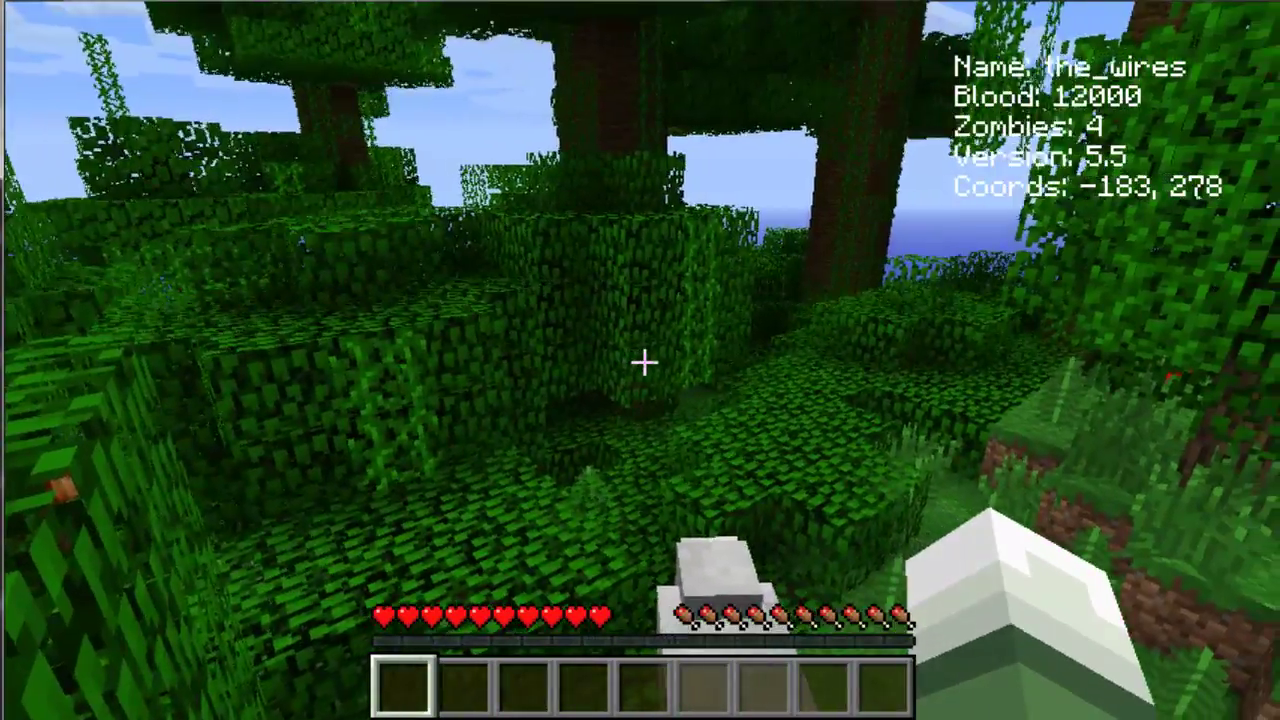
{"action": "key", "text": "w"}
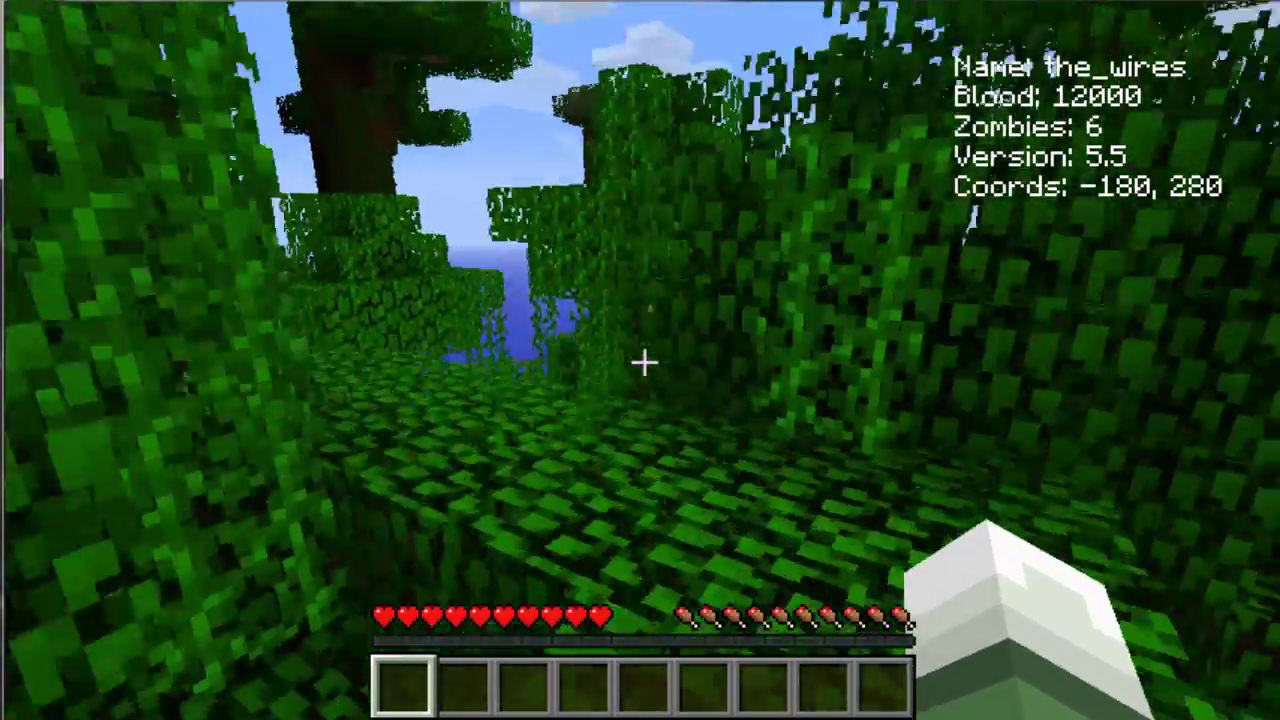
{"action": "key", "text": "w"}
{"action": "key", "text": "w"}
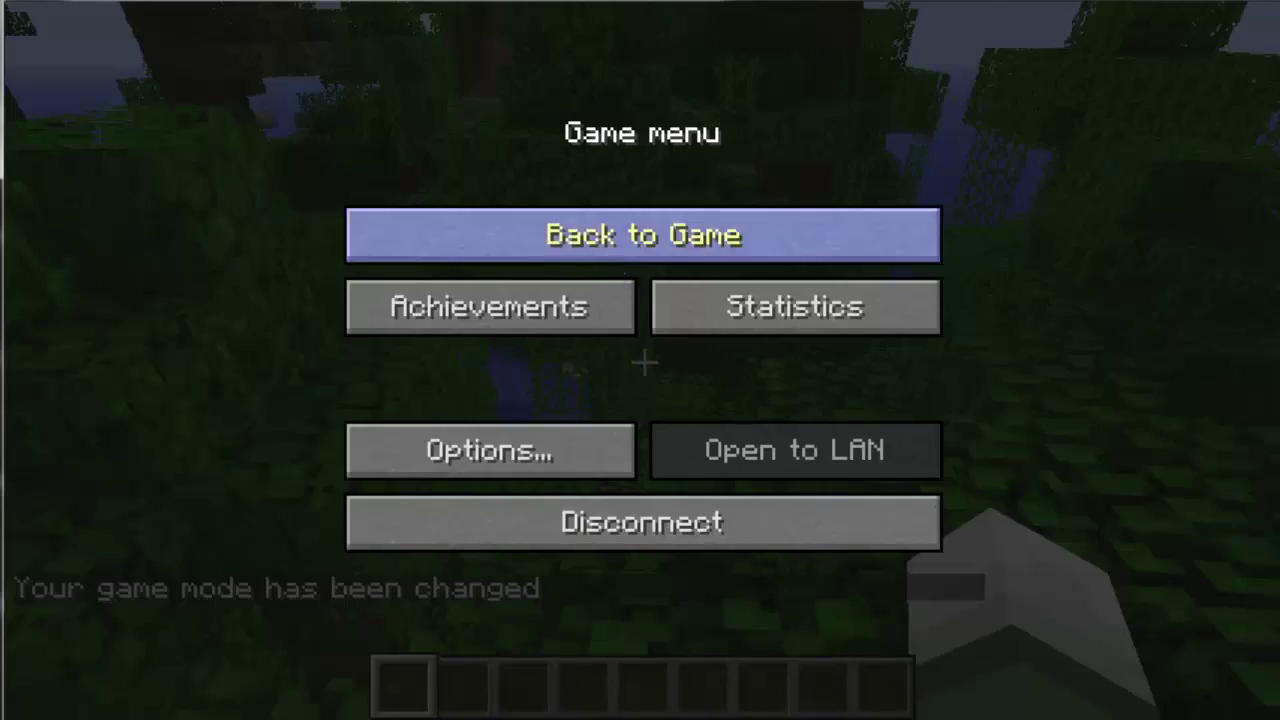
{"action": "left_click", "coordinate": [640, 231]}
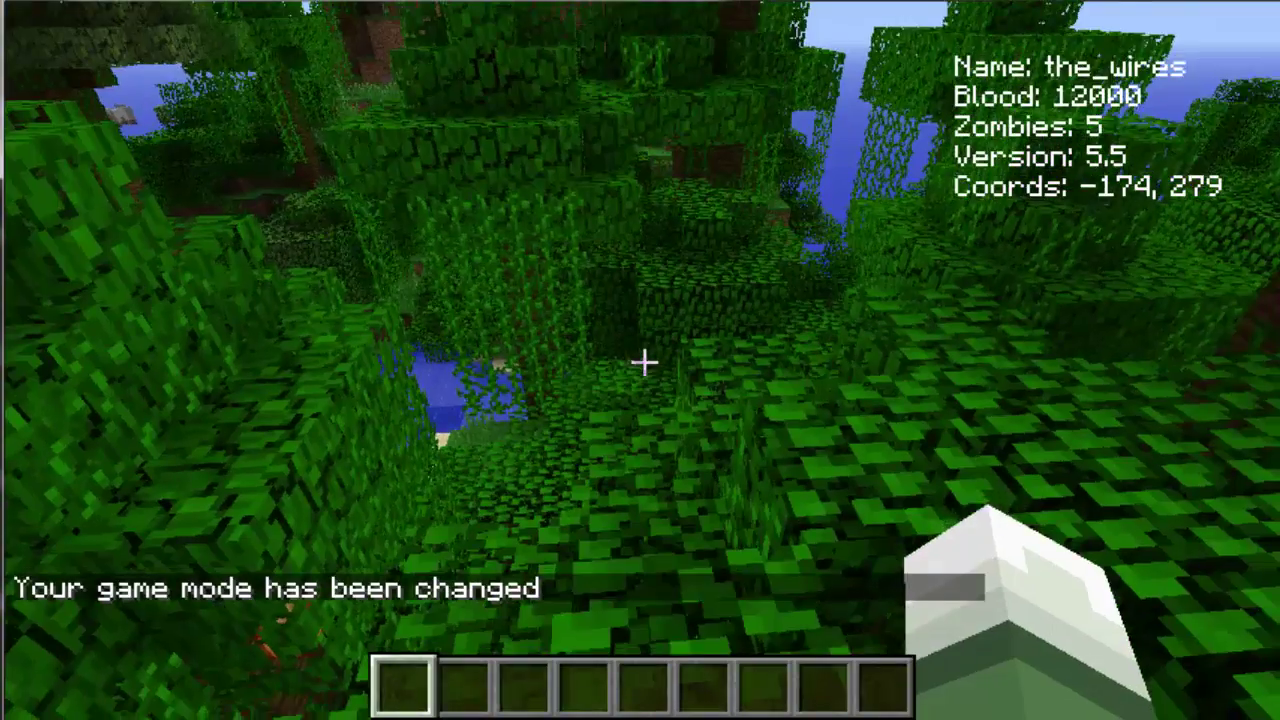
- Place the Makarov from the creative inventory's Combat items in the fifth hotbar slot
{"action": "key", "text": "e"}
{"action": "key", "text": "5"}
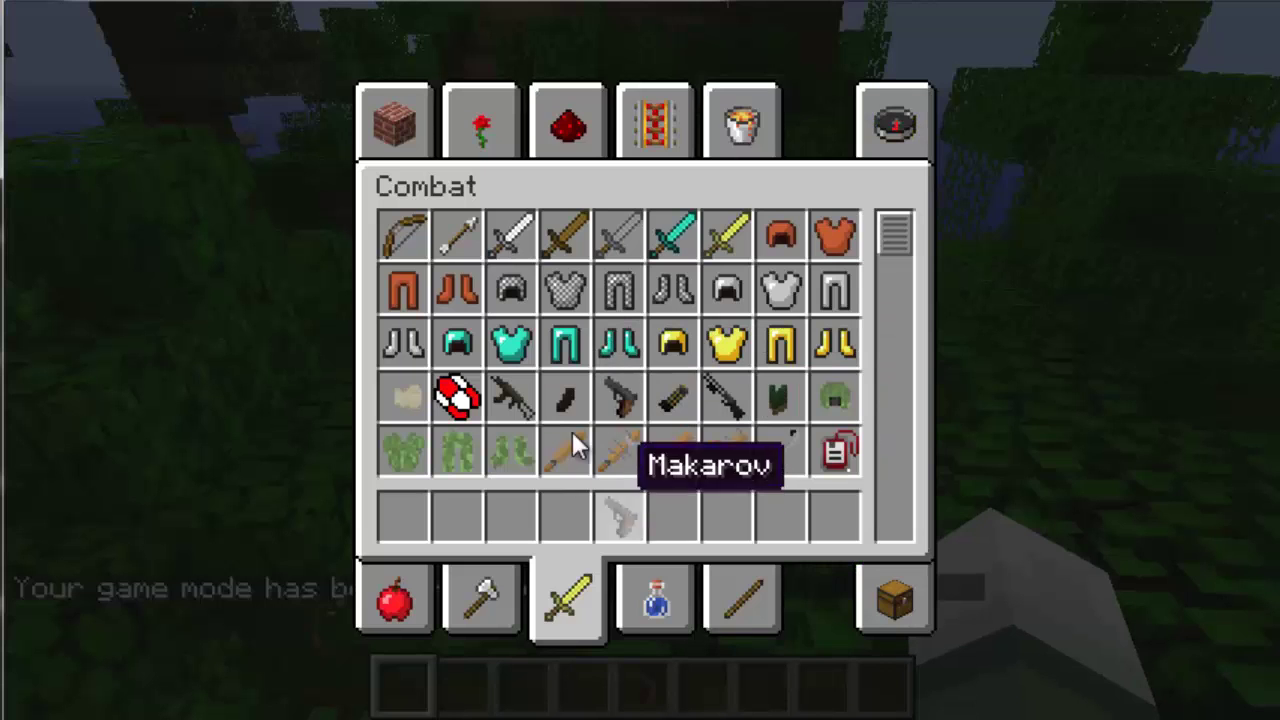
- Examine the creative inventory's food, tool, combat, brewing and material categories for items added by DayZ
{"action": "left_click", "coordinate": [414, 598]}
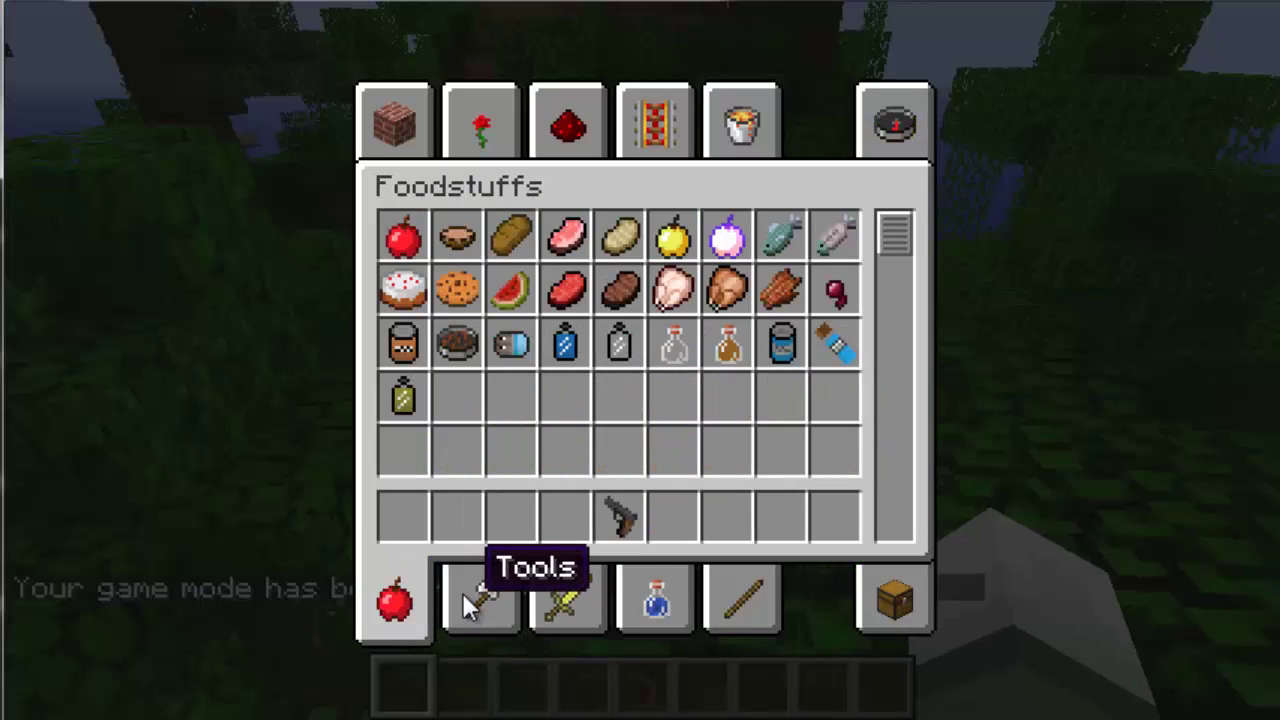
{"action": "left_click", "coordinate": [462, 592]}
{"action": "left_click", "coordinate": [398, 598]}
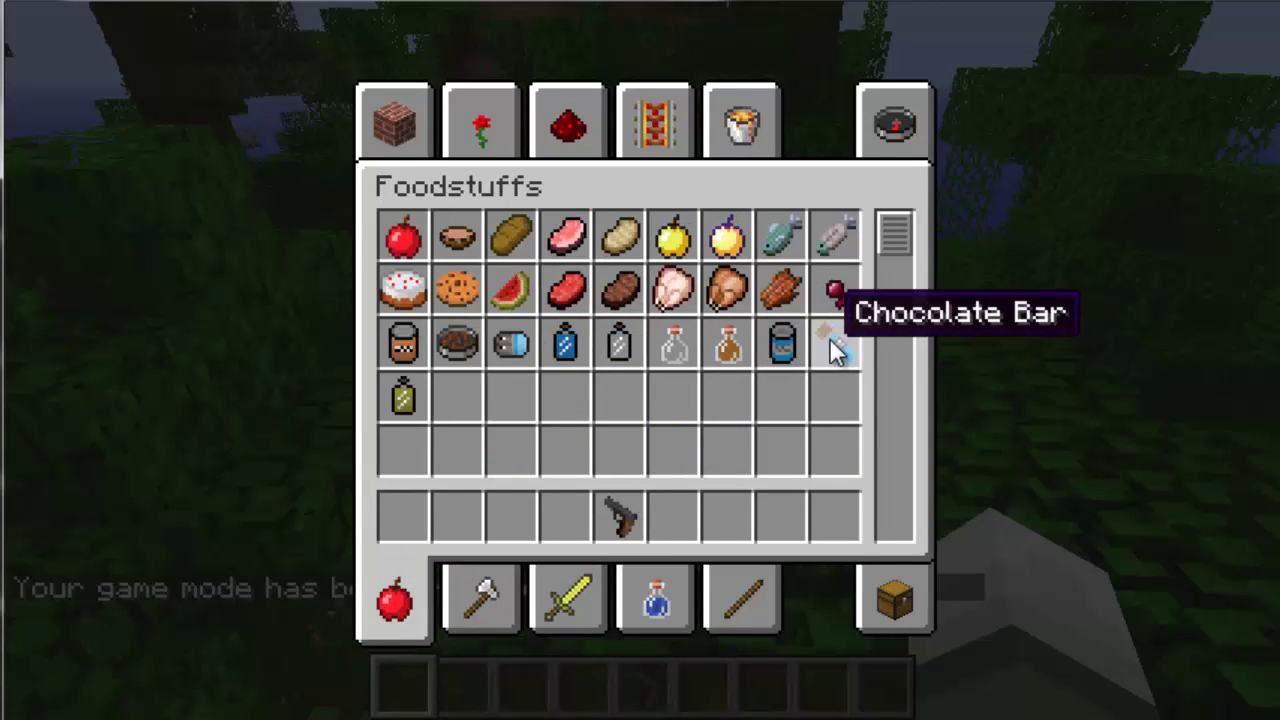
{"action": "left_click", "coordinate": [568, 598]}
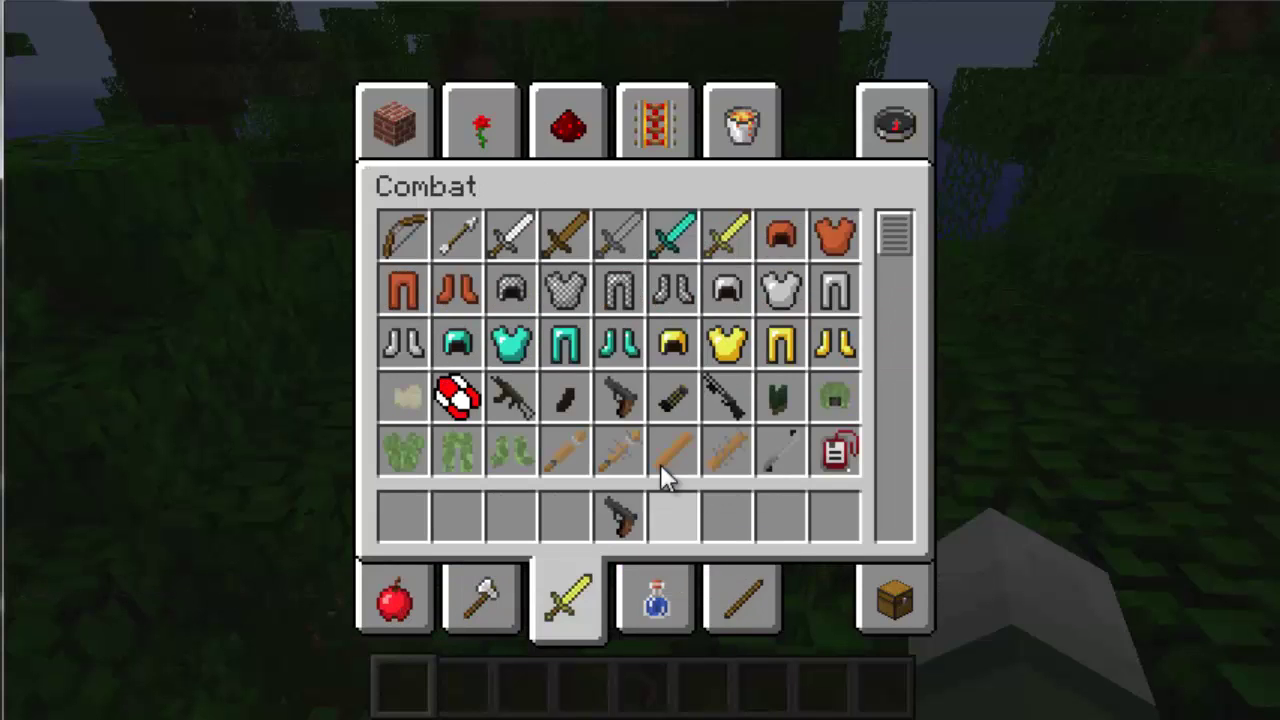
{"action": "left_click", "coordinate": [655, 610]}
{"action": "left_click", "coordinate": [738, 604]}
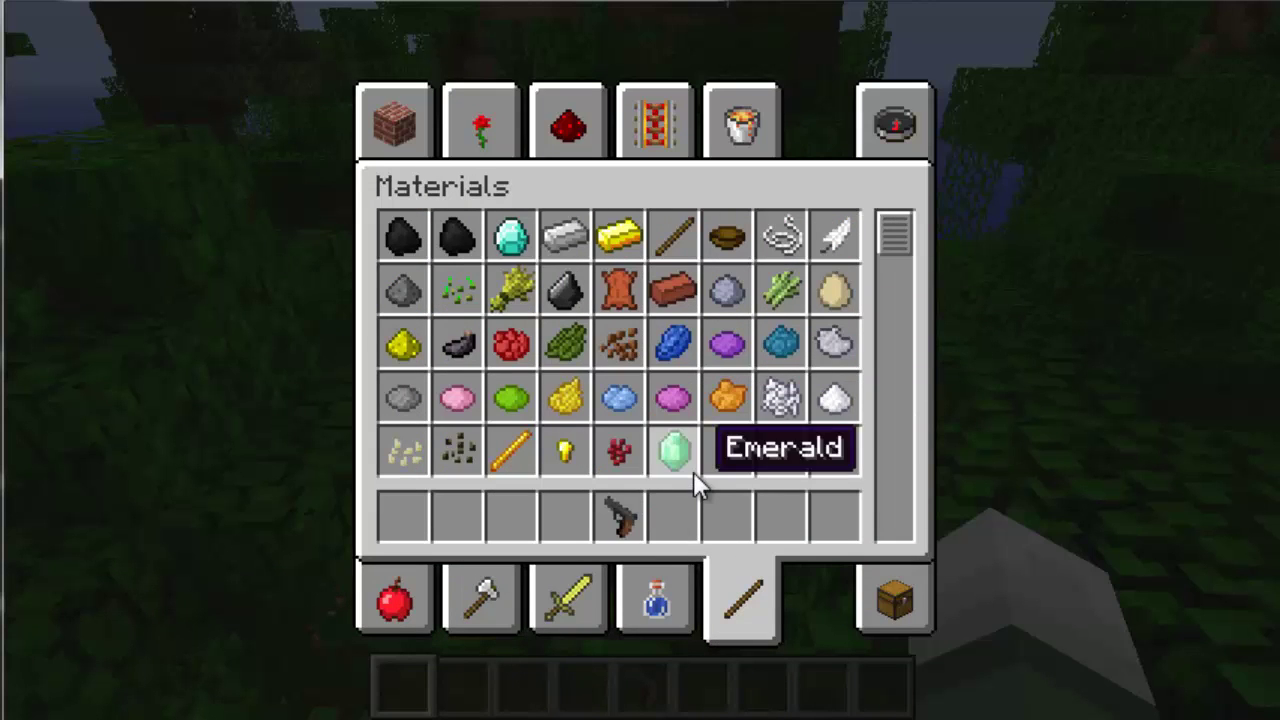
{"action": "left_click", "coordinate": [481, 598]}
{"action": "left_click", "coordinate": [566, 618]}
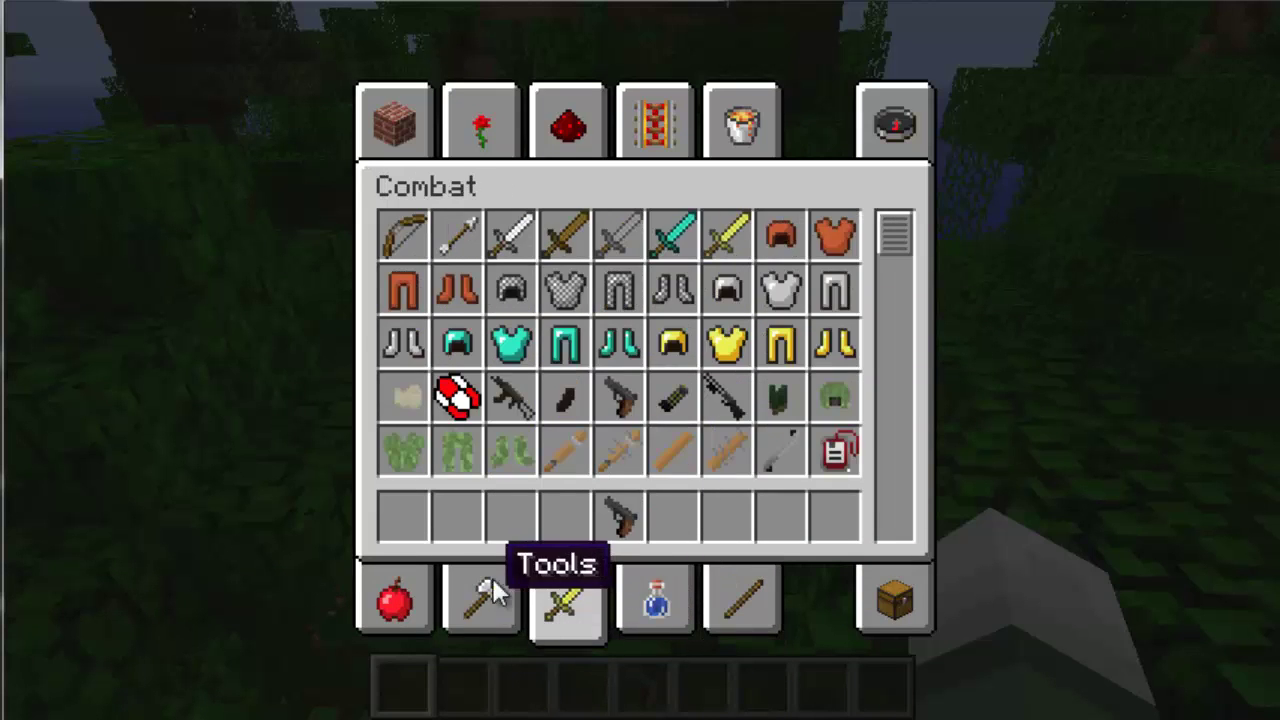
{"action": "left_click", "coordinate": [492, 577]}
{"action": "left_click", "coordinate": [575, 595]}
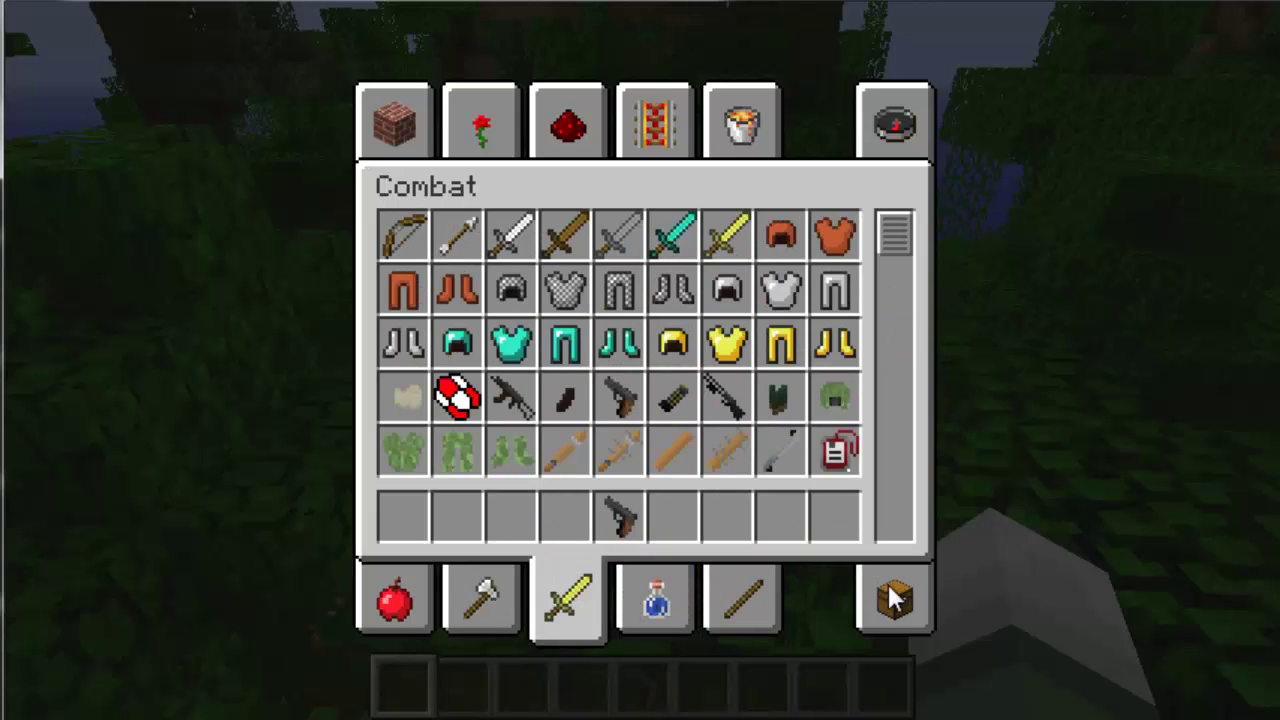
- View the creative inventory's Foodstuffs category for food and drink items added by DayZ, and return to the game world
{"action": "left_click", "coordinate": [372, 602]}
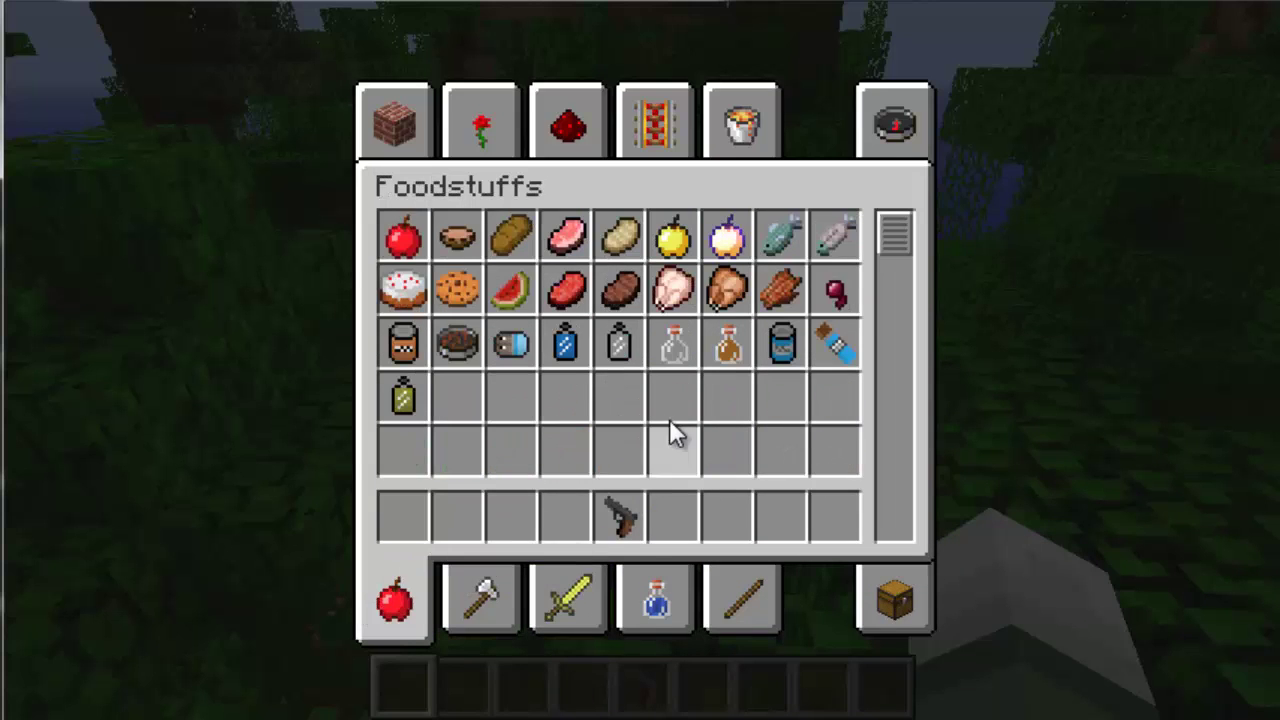
{"action": "key", "text": "Escape"}
{"action": "key", "text": "Escape"}
{"action": "key", "text": "Escape"}
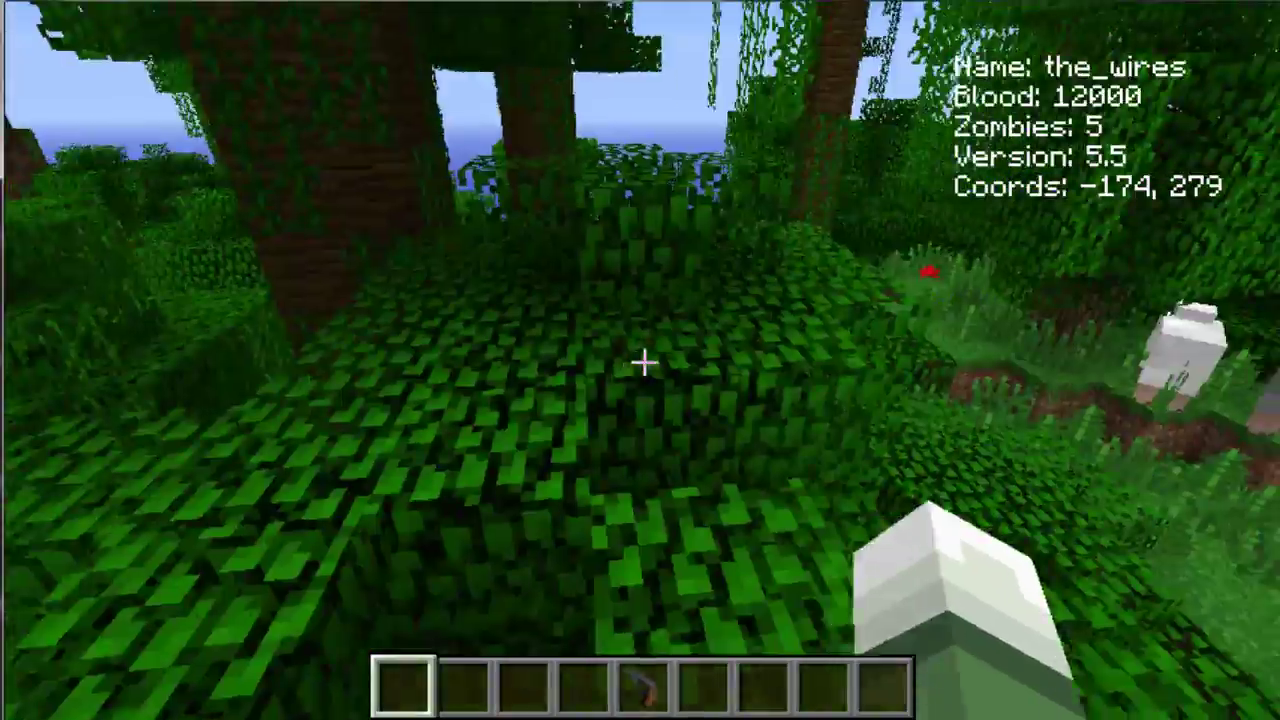
- Travel over the jungle treetops toward the sea and look back across the forest to inspect the server's world
{"action": "key", "text": "w"}
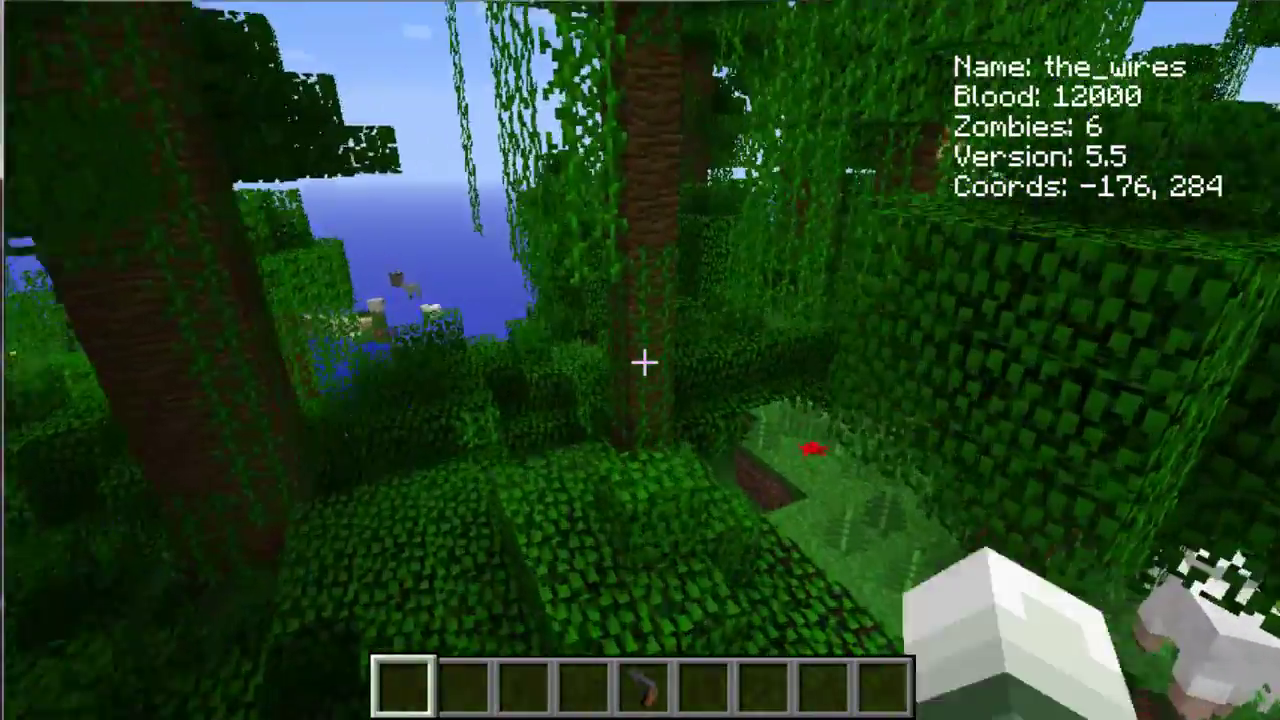
{"action": "key", "text": "w"}
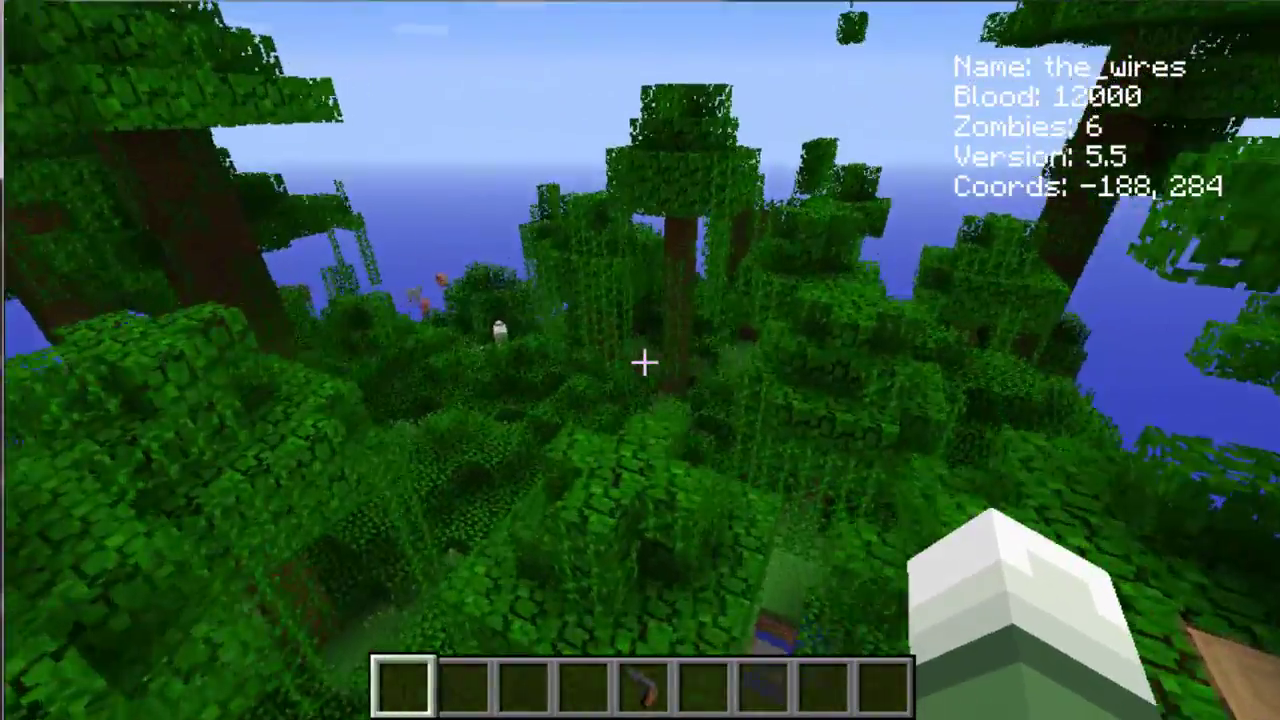
{"action": "key", "text": "w"}
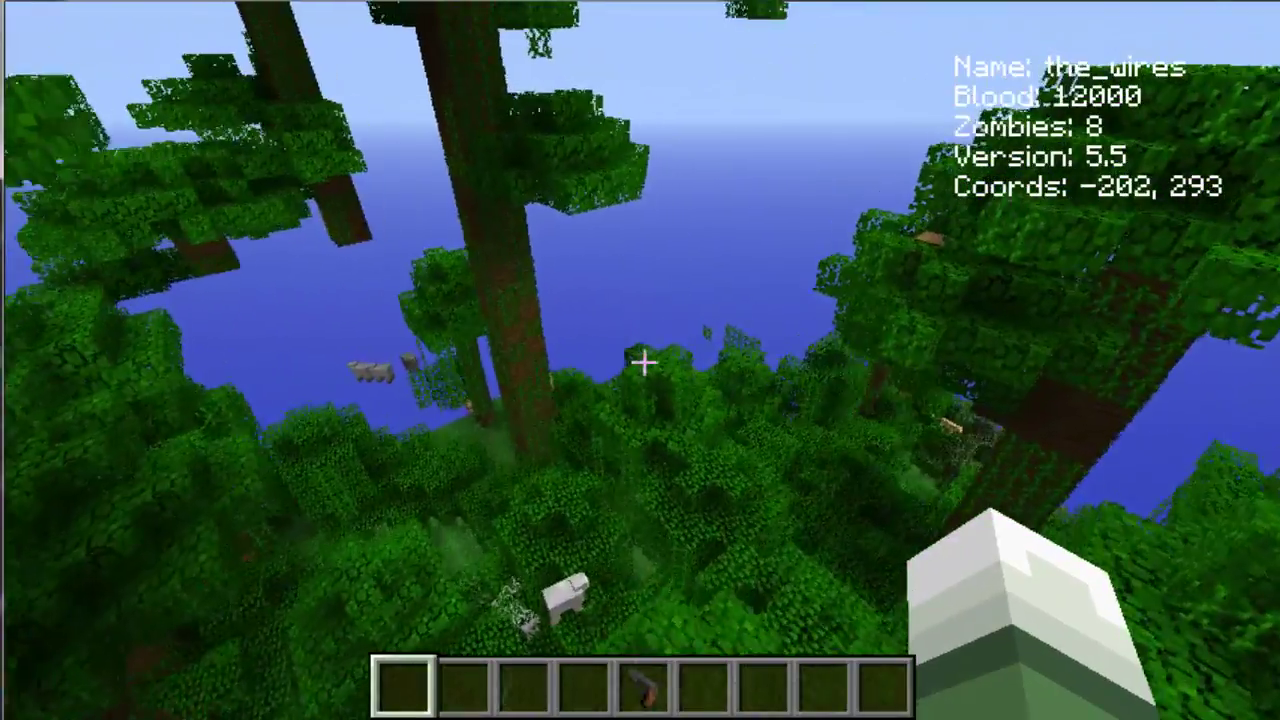
{"action": "key", "text": "w"}
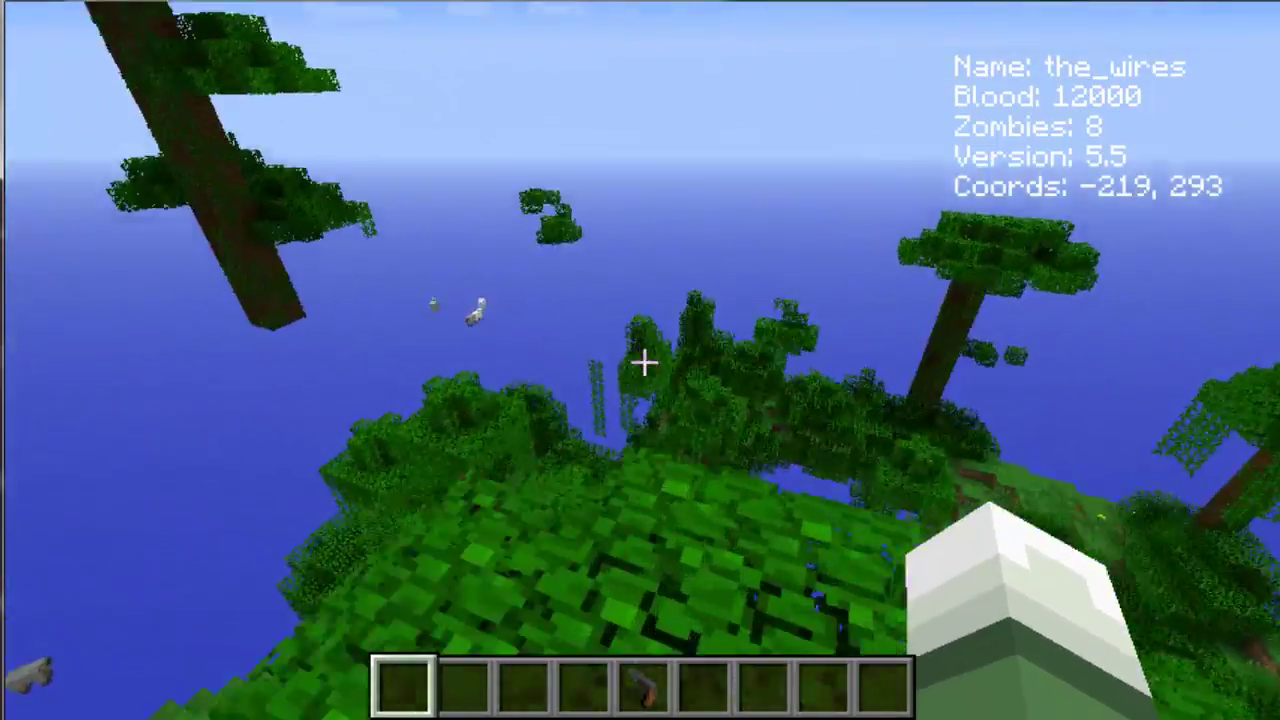
{"action": "key", "text": "w"}
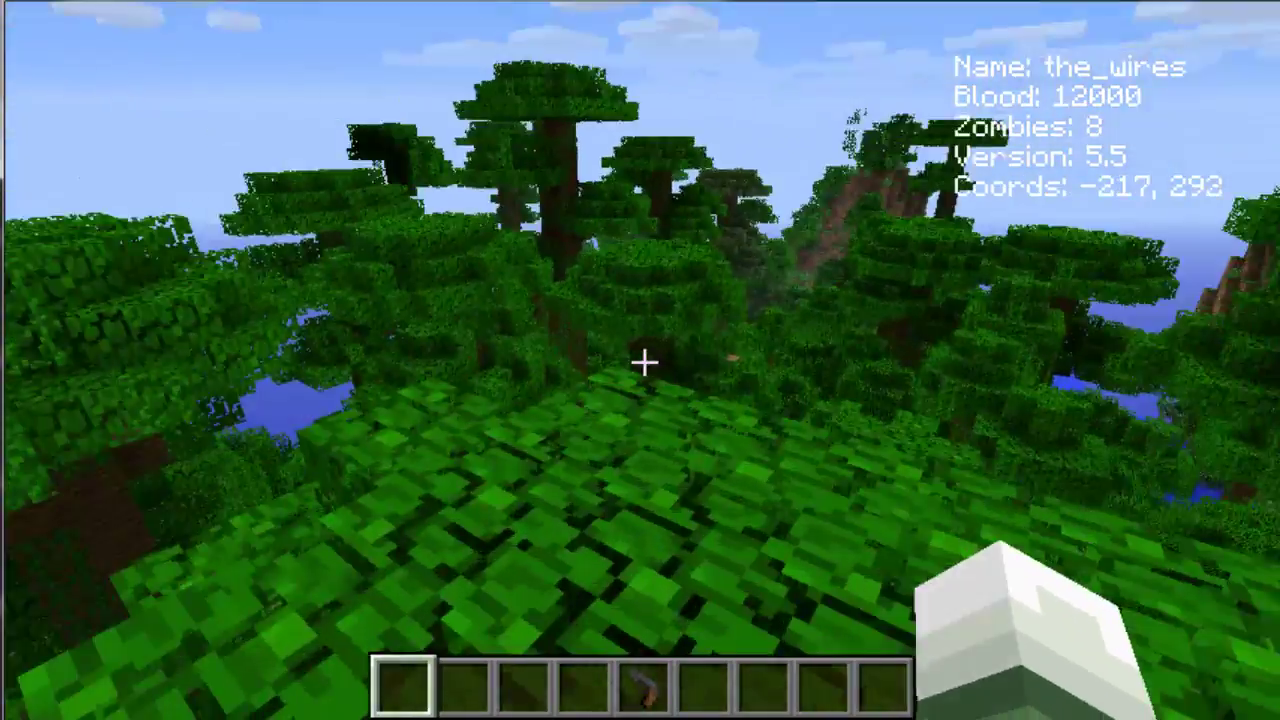
{"action": "key", "text": "w"}
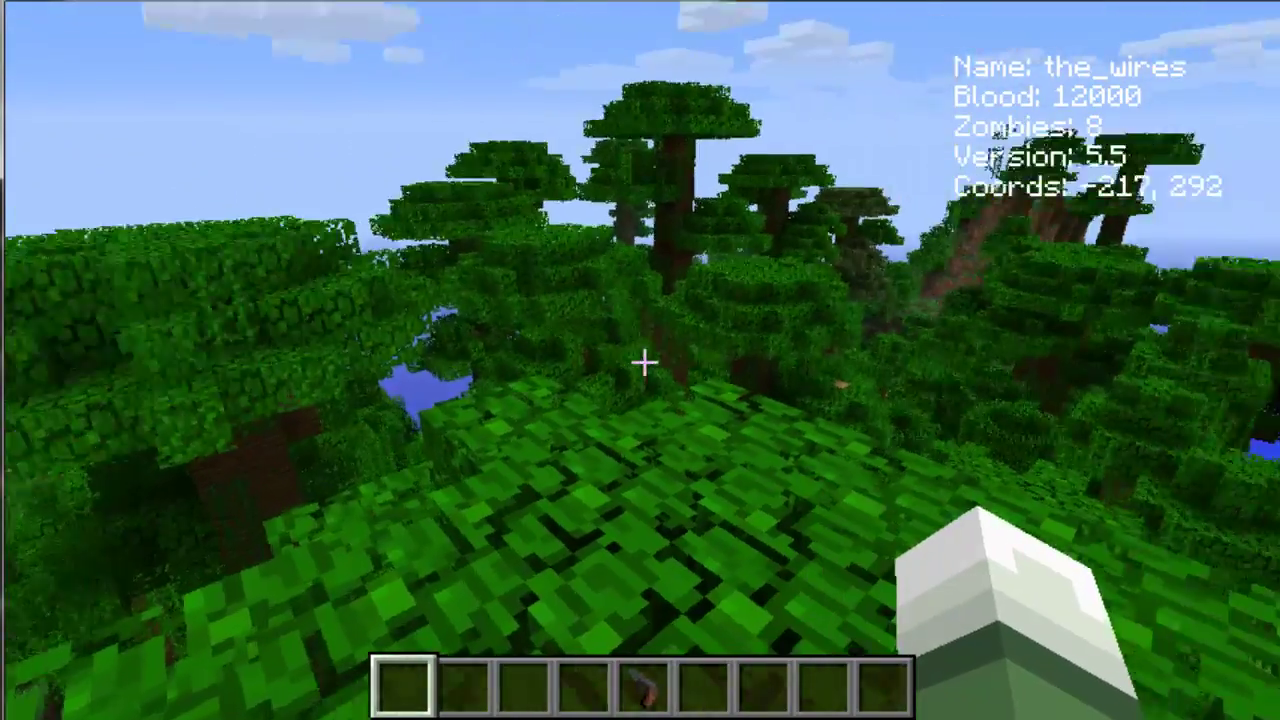